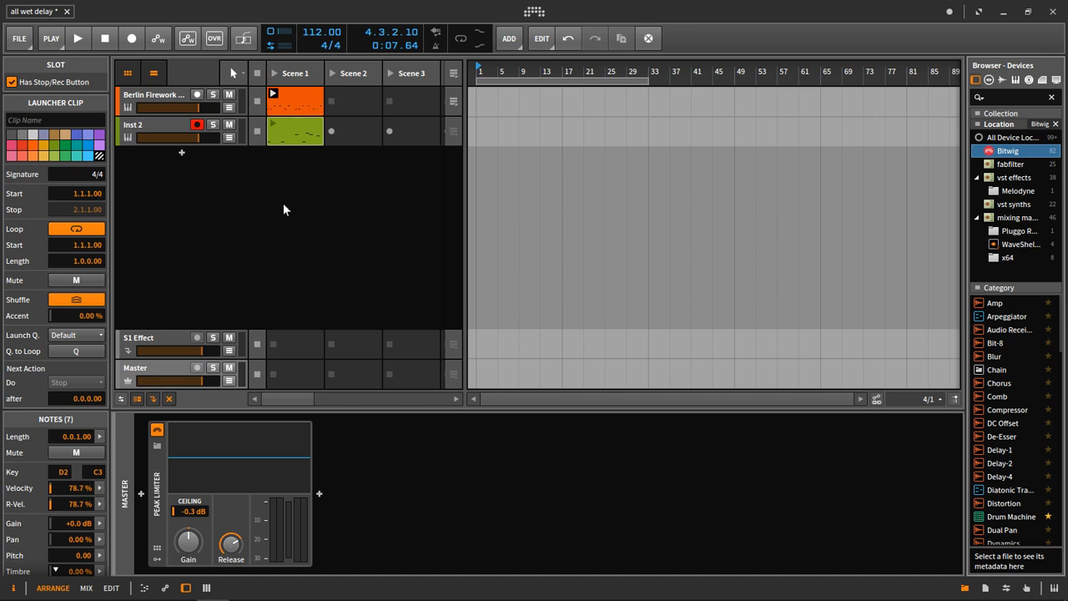
Audition the drum loop clip on the Berlin Firework Kit track.
key(space)
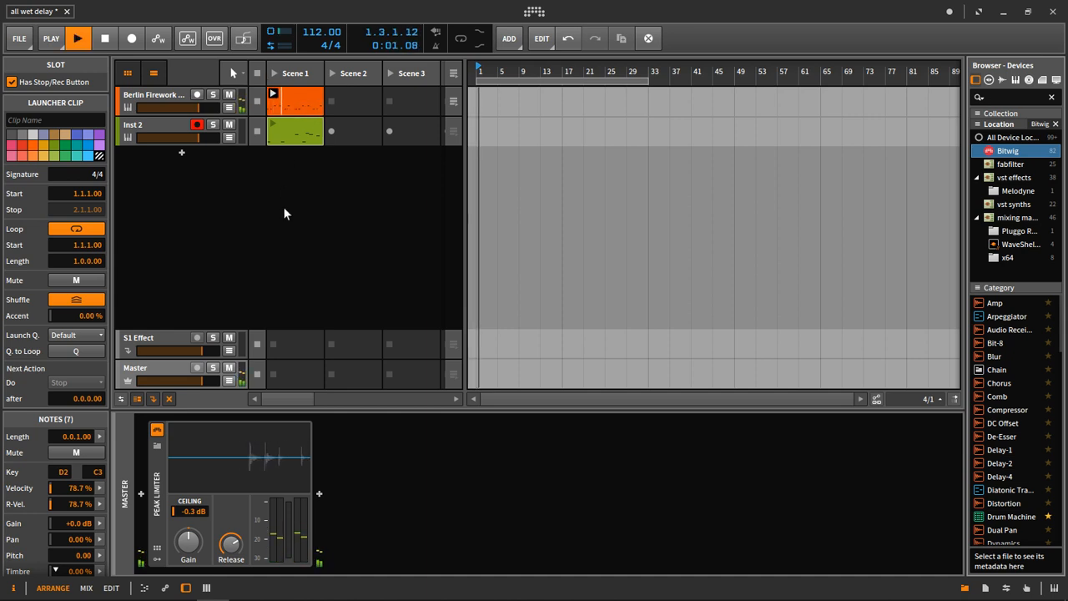
click(166, 94)
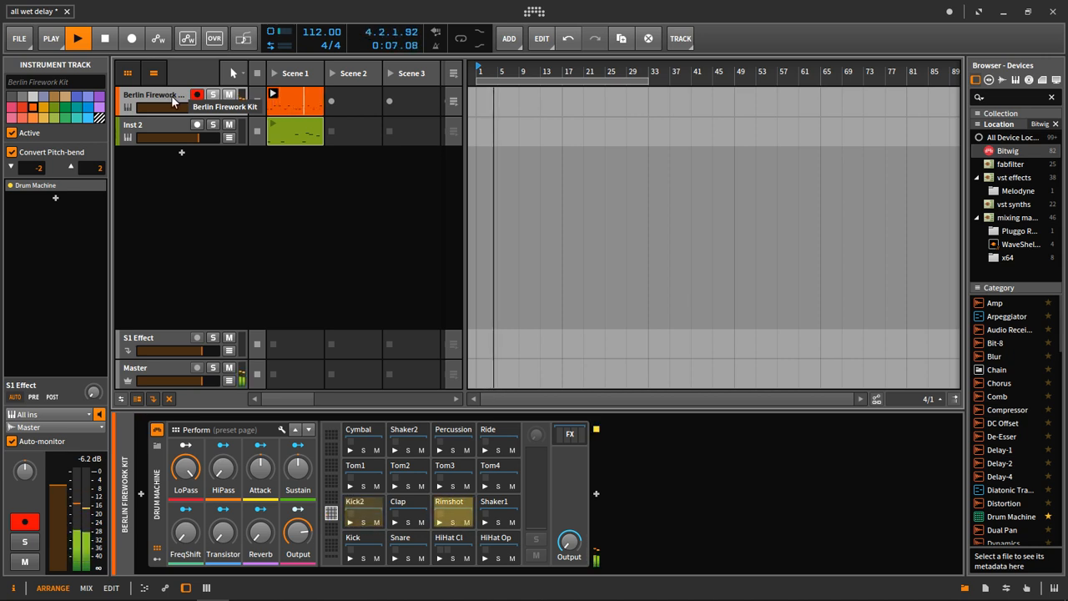
key(space)
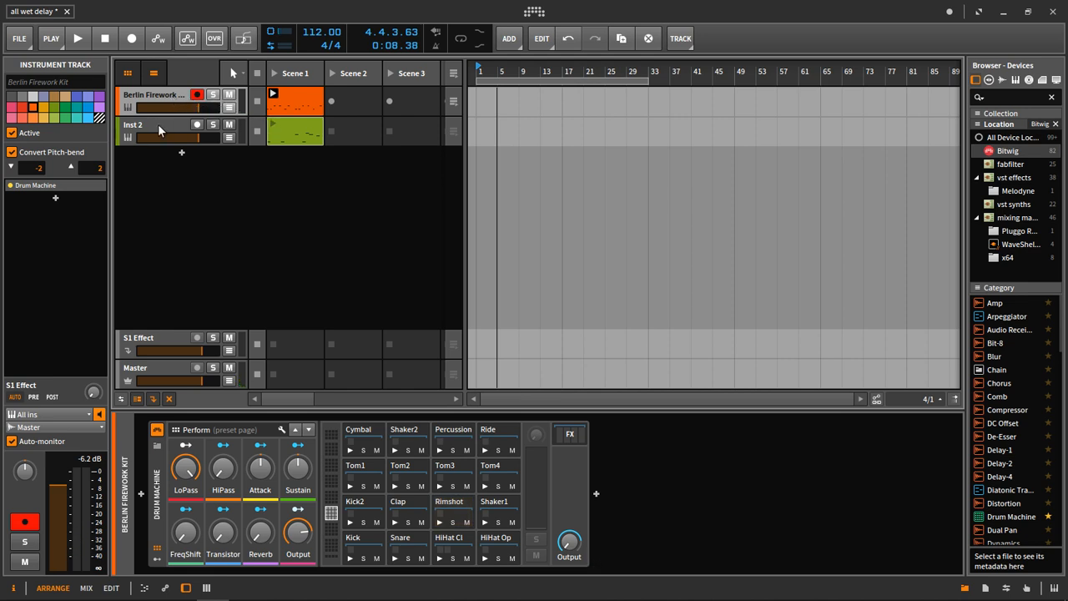
Launch the Scene 1 clip on the Inst 2 track together with the drum loop and select that track.
click(291, 132)
click(273, 124)
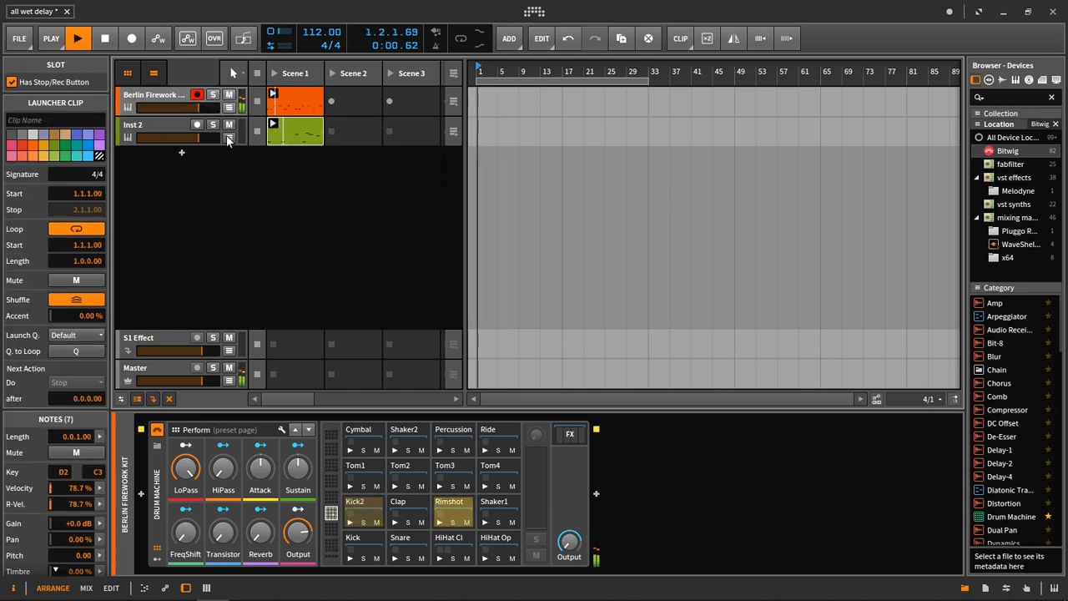
click(161, 126)
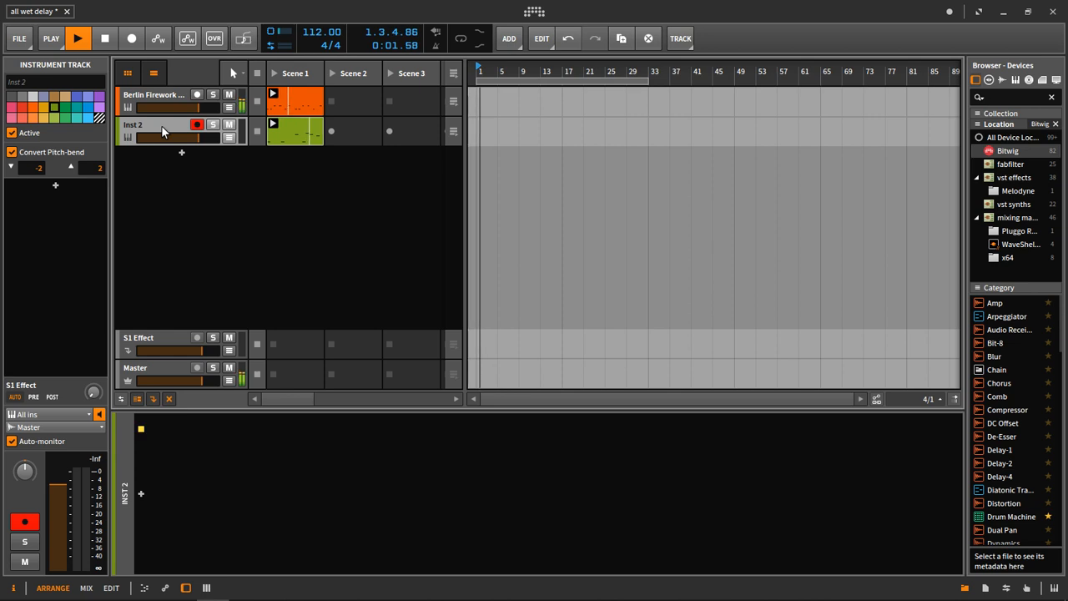
Search the devices for "poly", load Polysynth onto the Inst 2 track, and audition it with the drums.
click(1006, 99)
text(poly)
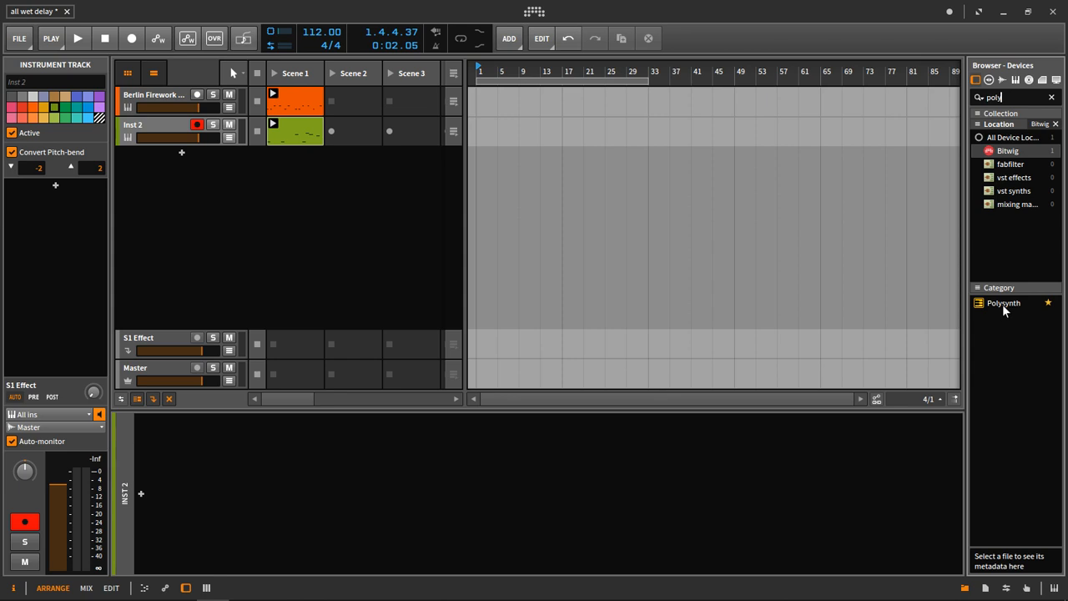
drag(1004, 309, 347, 480)
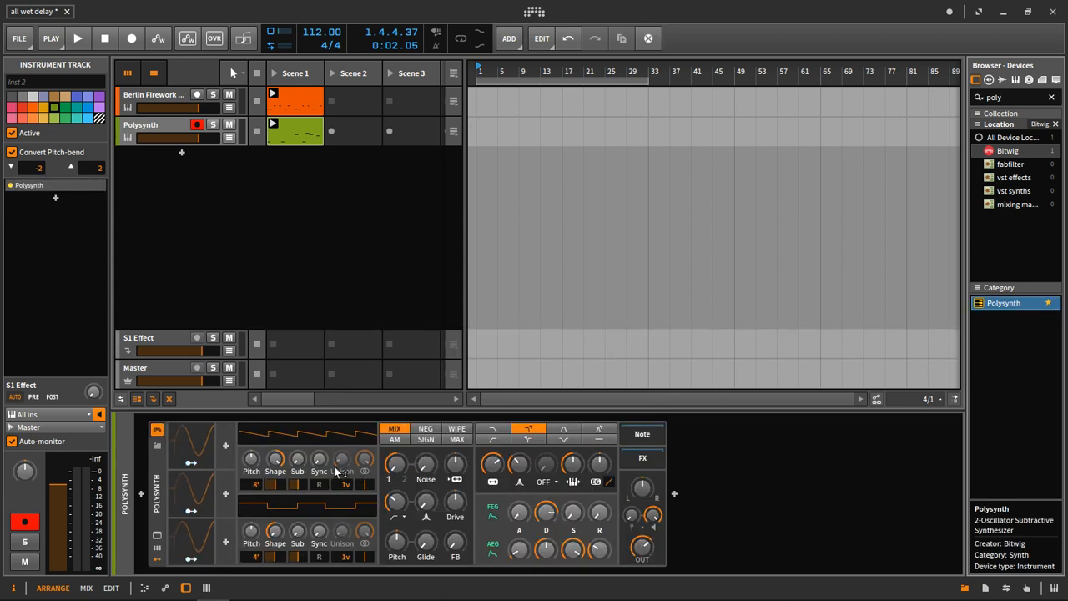
key(space)
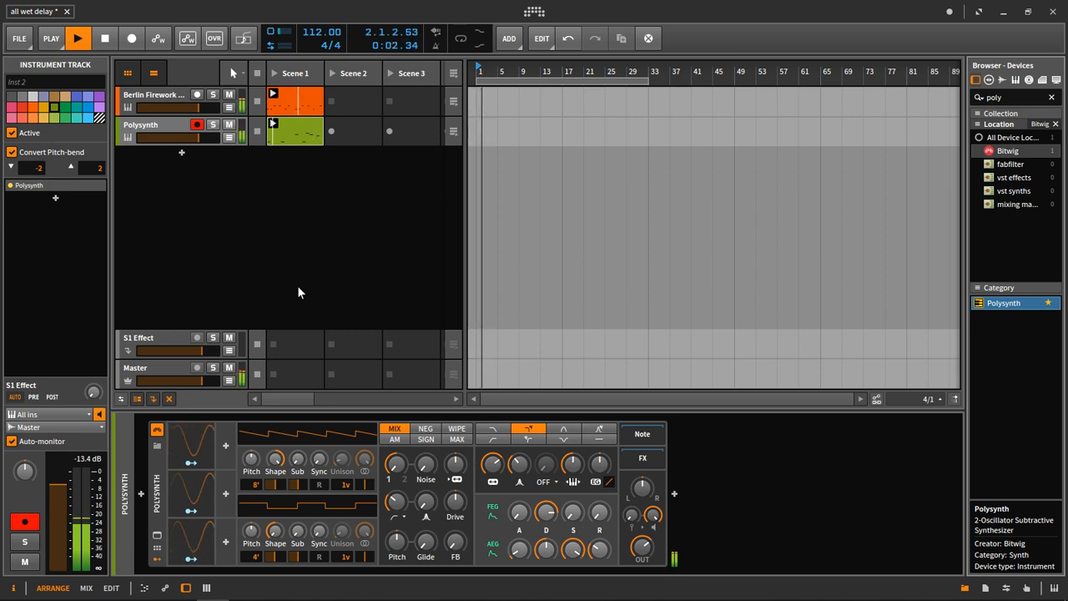
key(space)
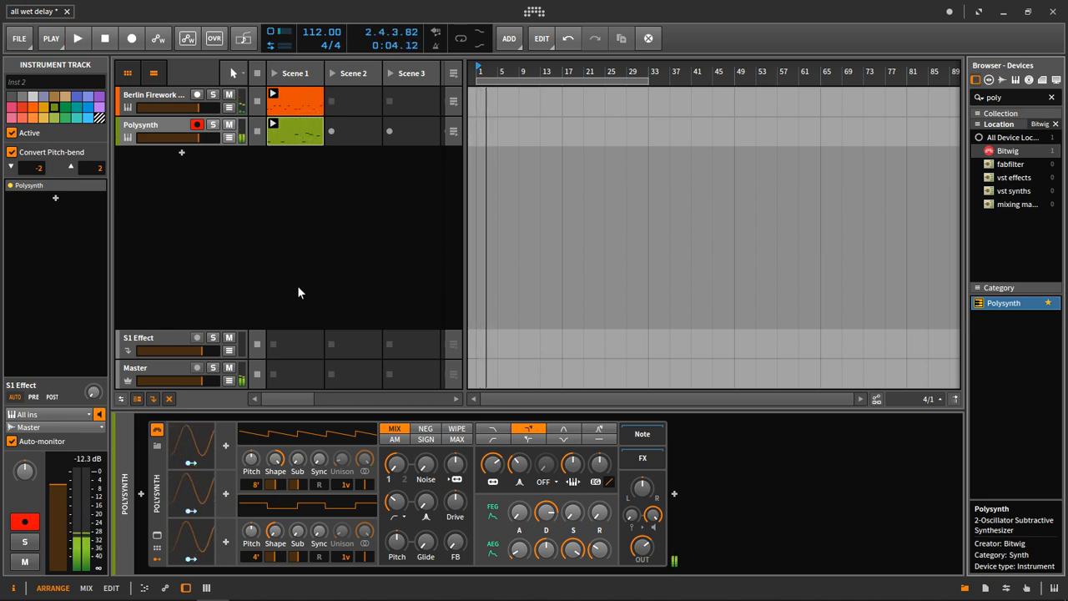
Set the Polysynth's oscillator mix mode to WIPE and oscillator 1's octave to 16' while the clips play.
drag(319, 460, 319, 459)
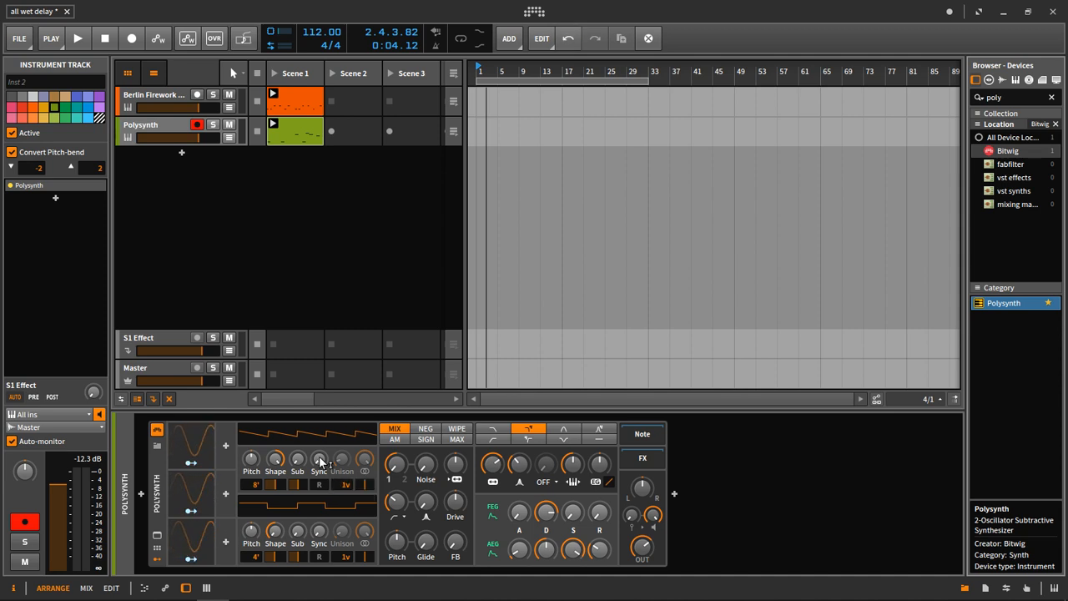
click(457, 428)
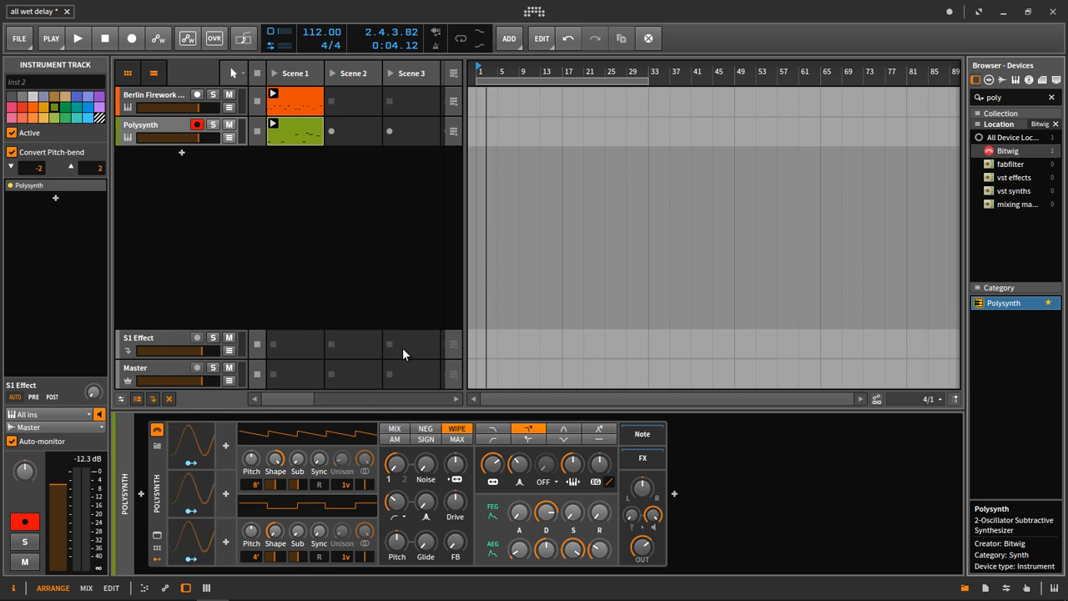
key(space)
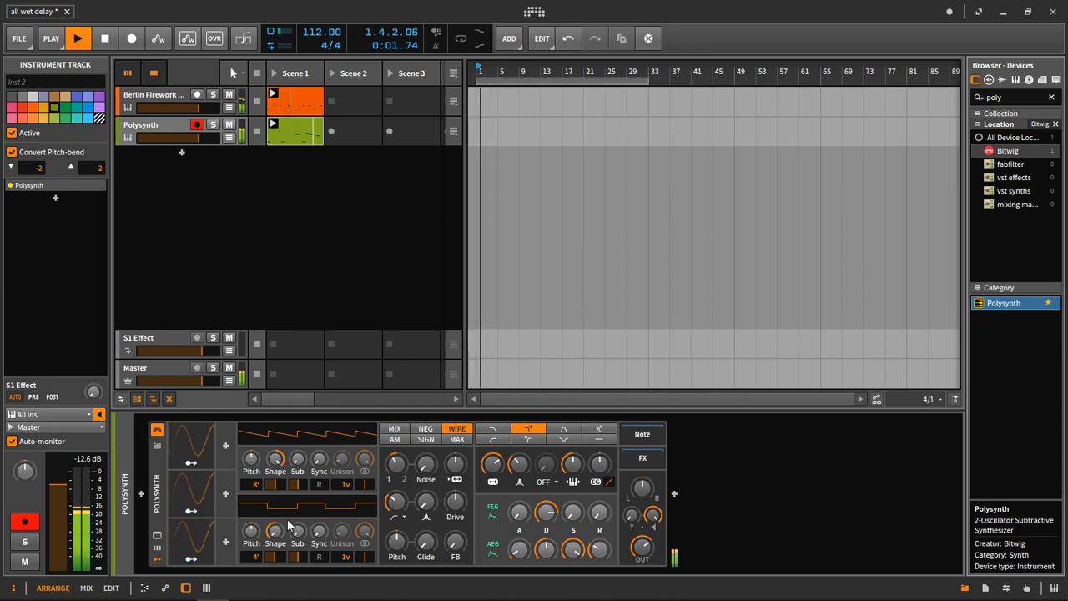
drag(256, 557, 257, 551)
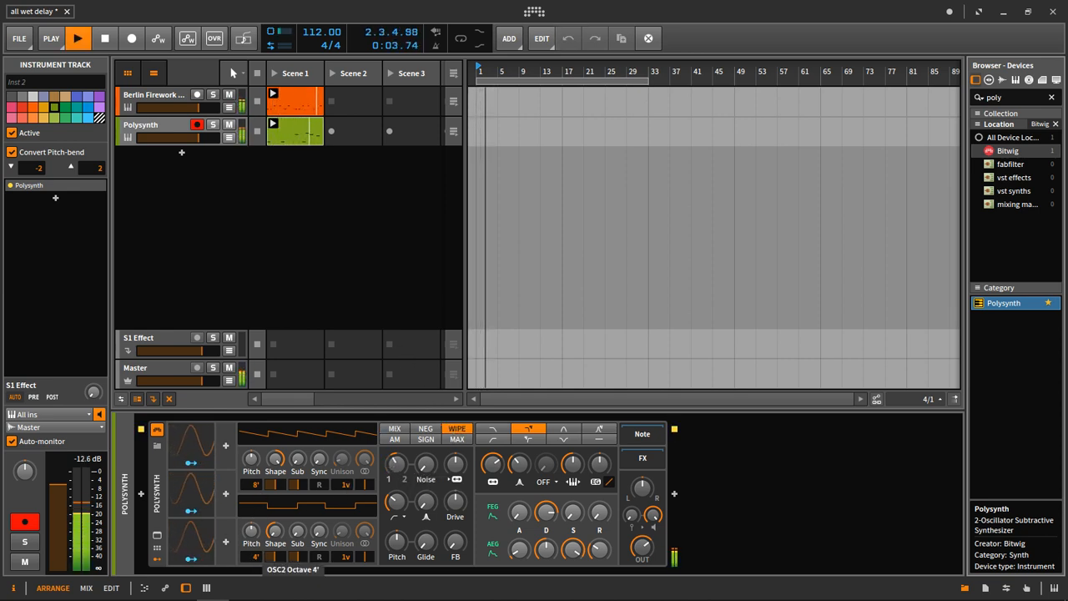
drag(254, 485, 253, 492)
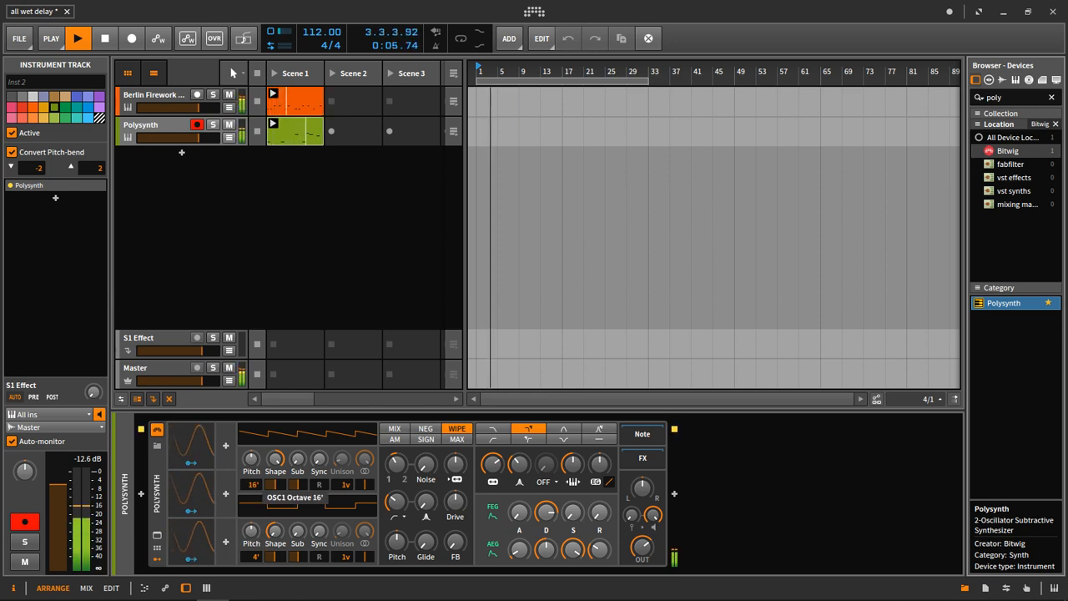
drag(317, 462, 317, 460)
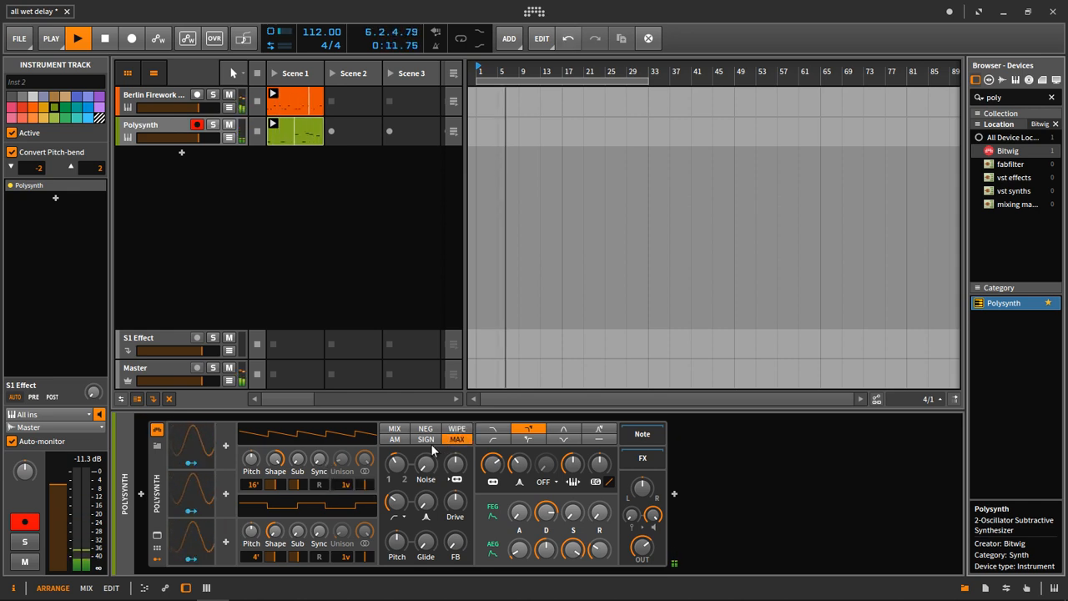
Try the SIGN oscillator mix mode, settle on AM, and set the filter keytracking to 28.5%.
click(428, 441)
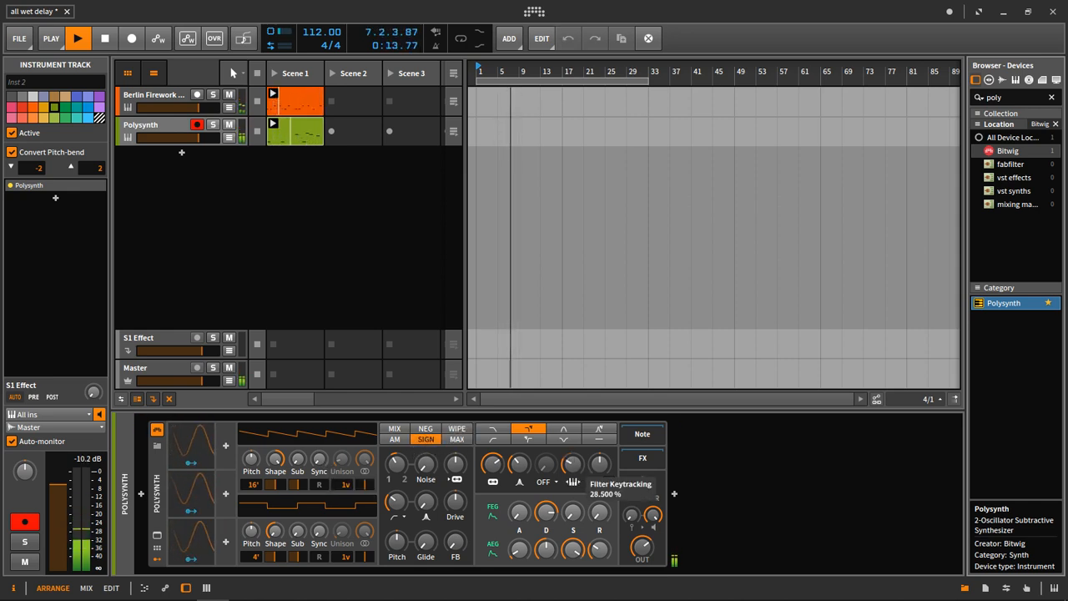
click(399, 441)
drag(396, 501, 395, 501)
key(space)
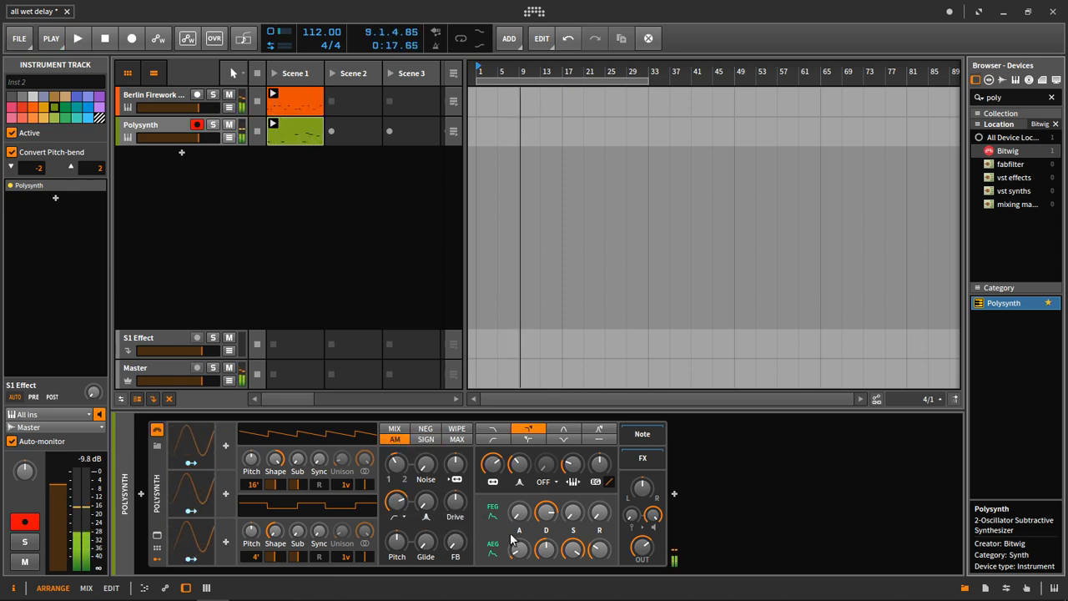
Adjust the shape of the Polysynth's second oscillator while the clips play.
key(space)
drag(276, 530, 276, 531)
key(space)
Lower the attack, sustain and release of the Polysynth's amplitude envelope and audition the shorter sound.
drag(520, 549, 521, 548)
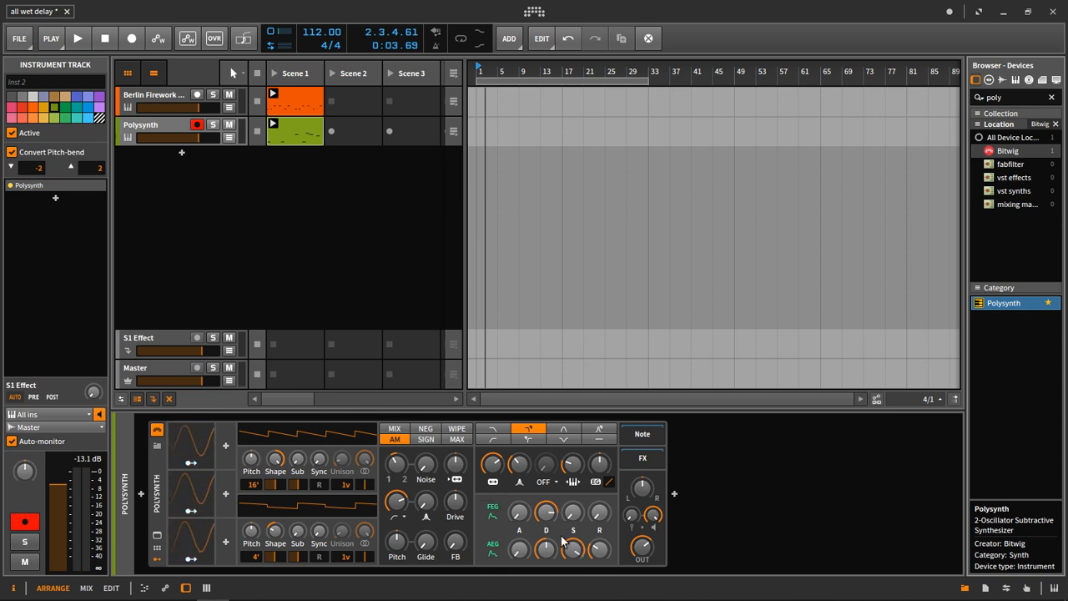
mouse_move(575, 554)
mouse_down()
mouse_move(607, 551)
mouse_move(576, 555)
mouse_up()
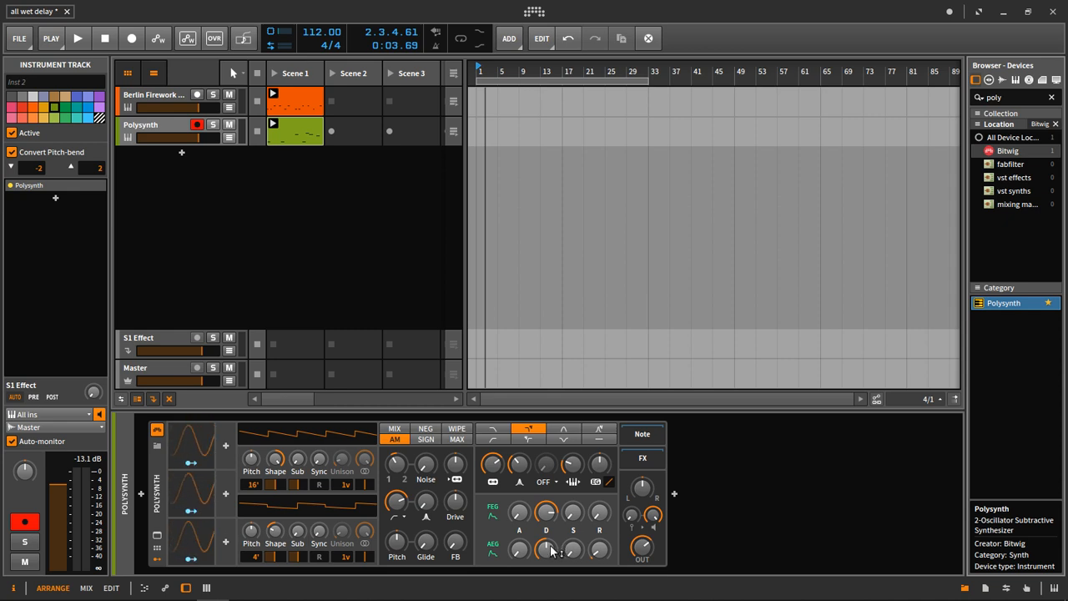
mouse_move(550, 551)
key(space)
key(space)
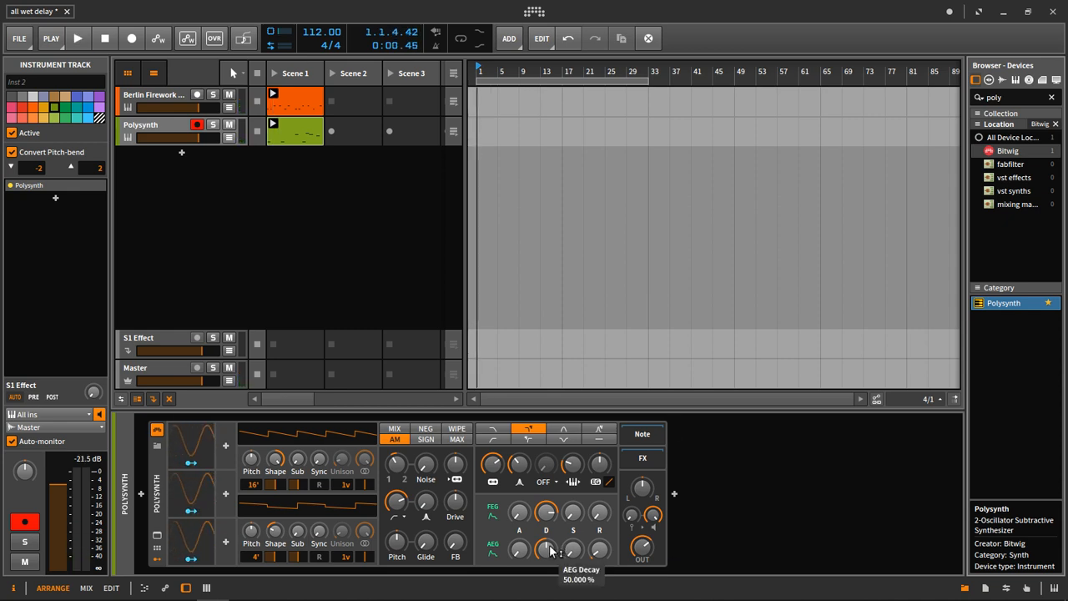
key(space)
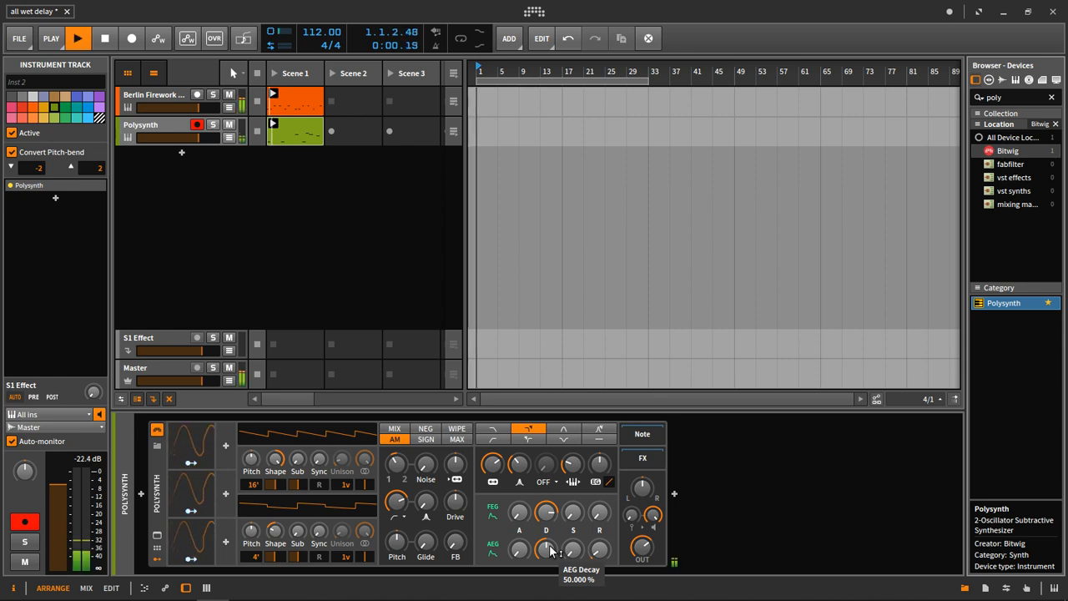
Shorten the amplitude envelope's decay, raise the Polysynth's output level, and audition both clips.
drag(641, 547, 642, 528)
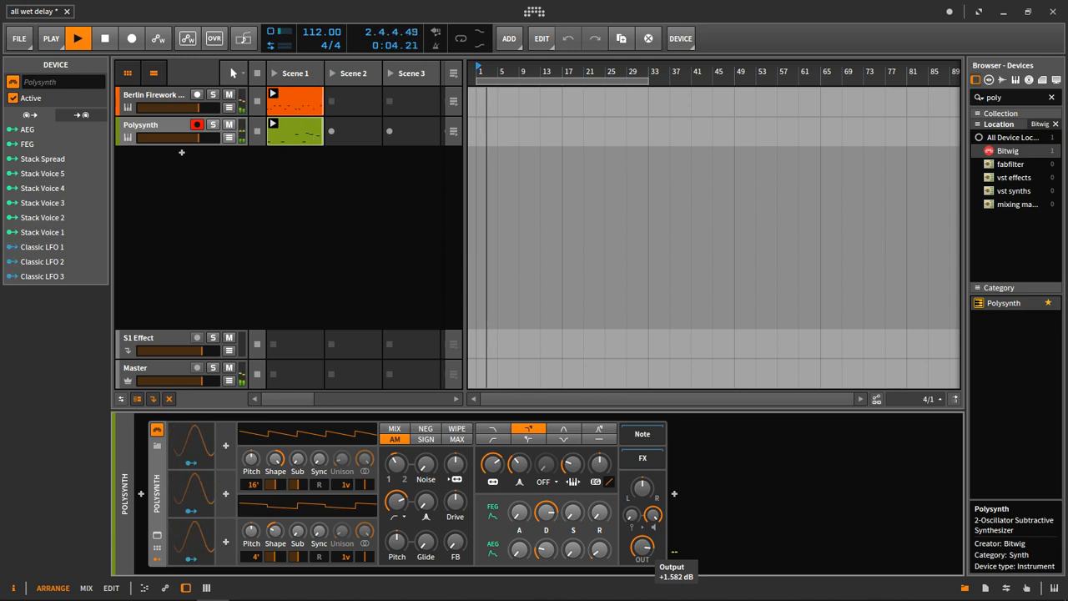
double_click(652, 549)
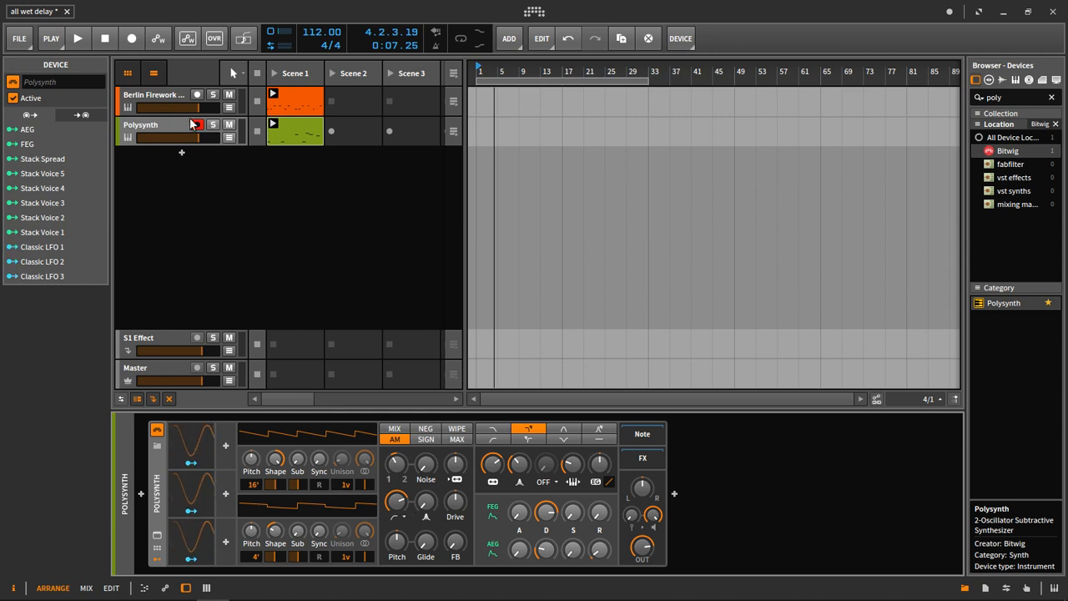
key(space)
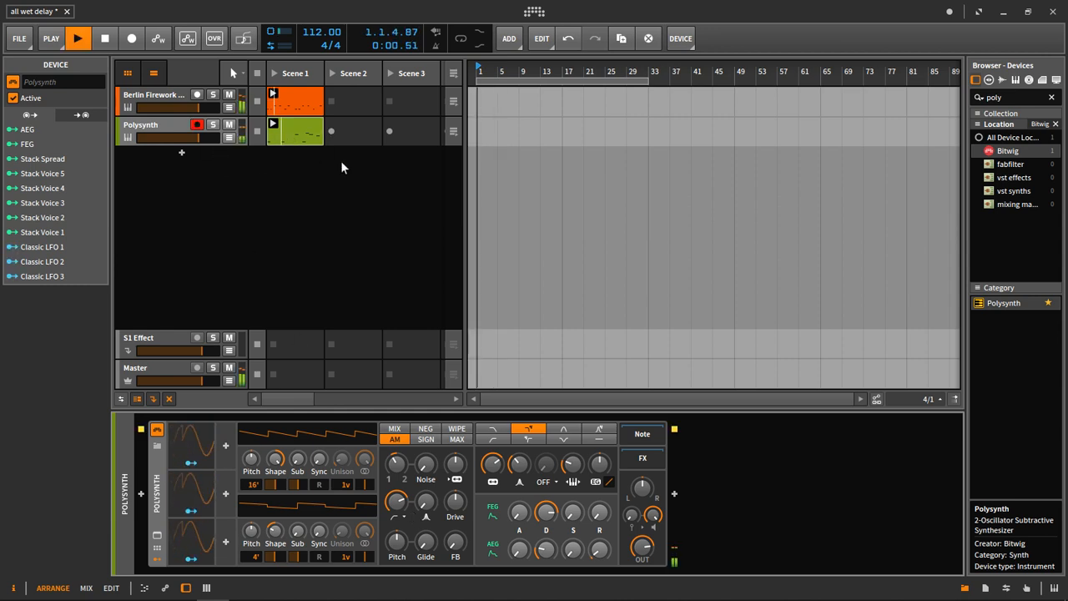
key(space)
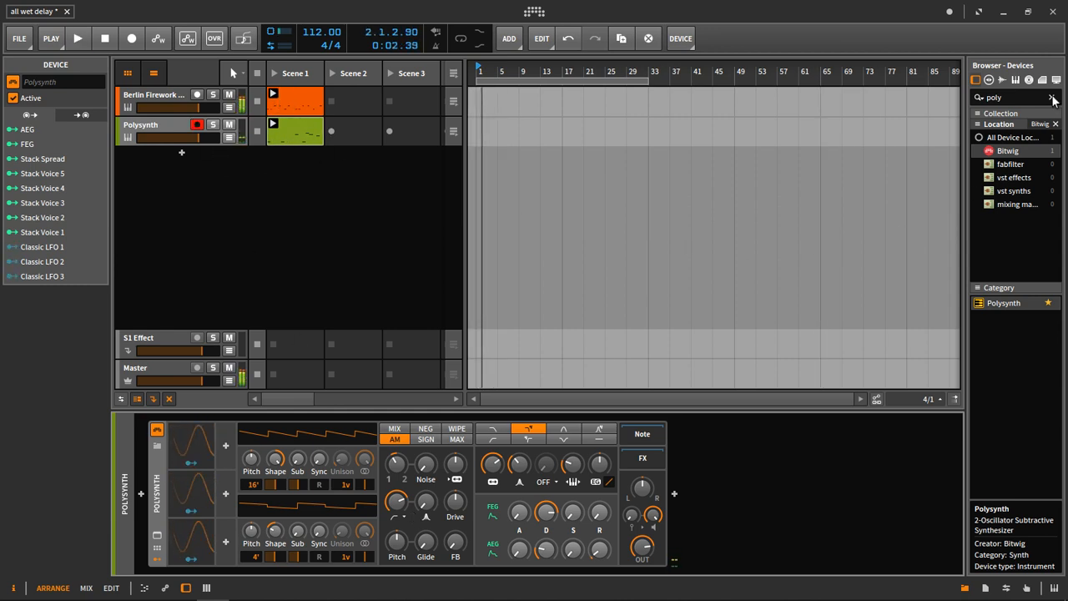
Clear the device search and insert a Delay-2 after the Polysynth.
click(1051, 98)
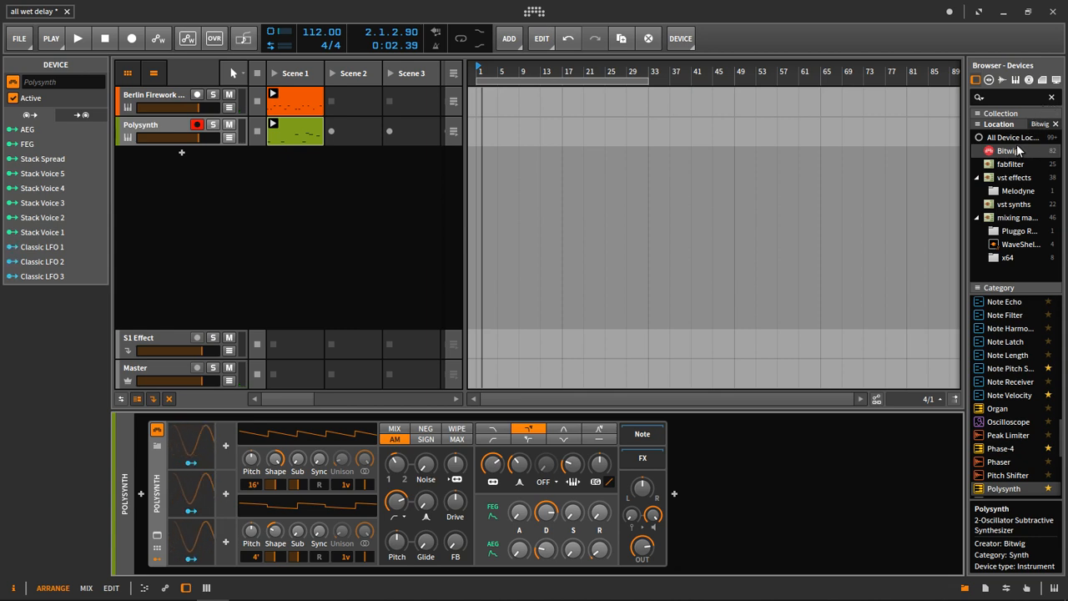
scroll(1020, 392, up, 3)
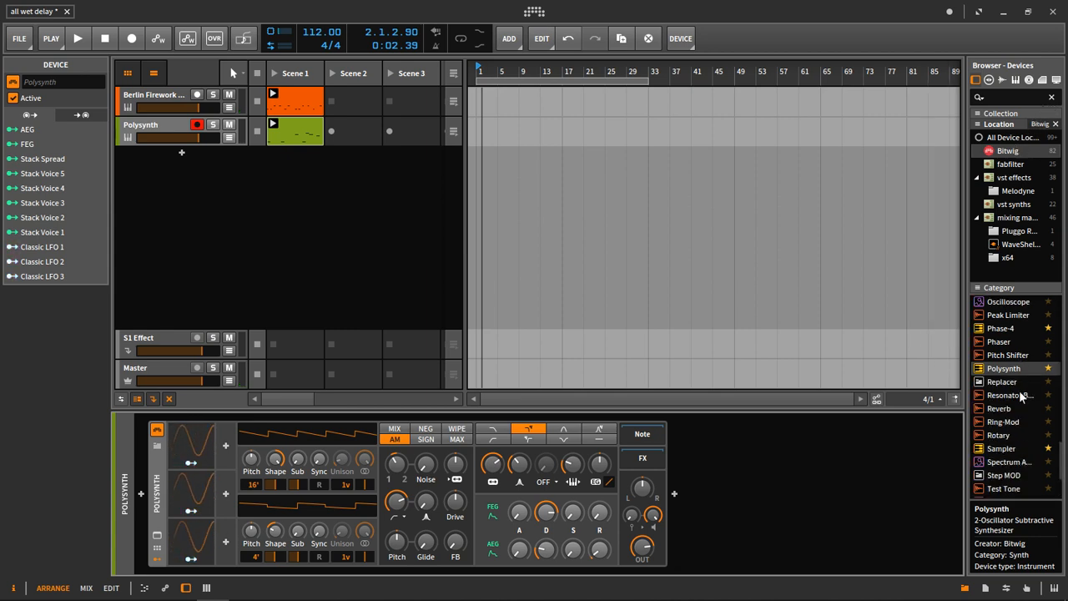
scroll(1019, 396, up, 15)
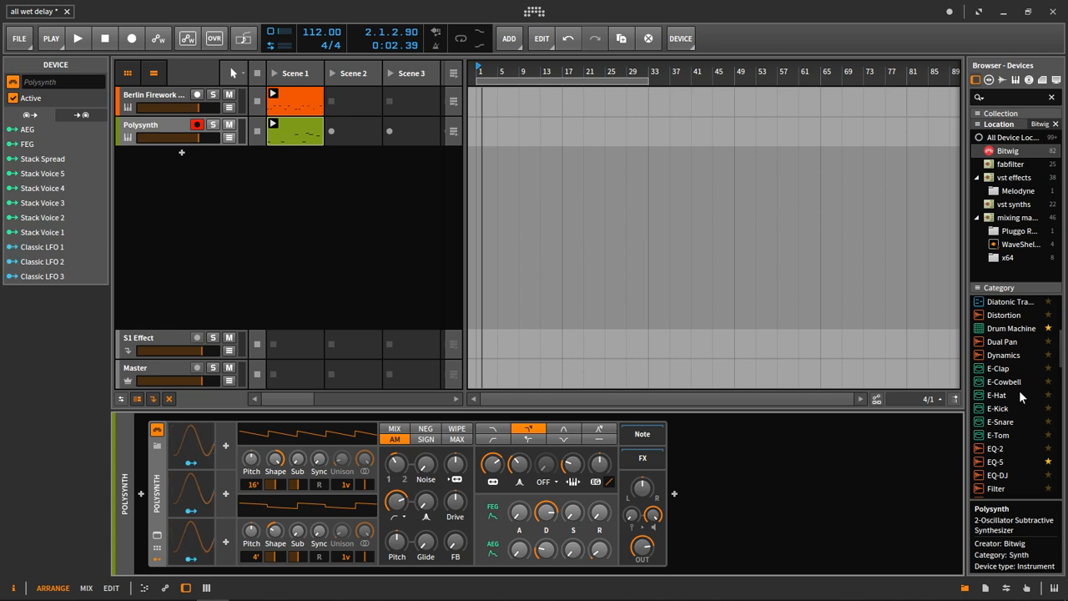
scroll(1019, 391, up, 2)
drag(1004, 464, 801, 482)
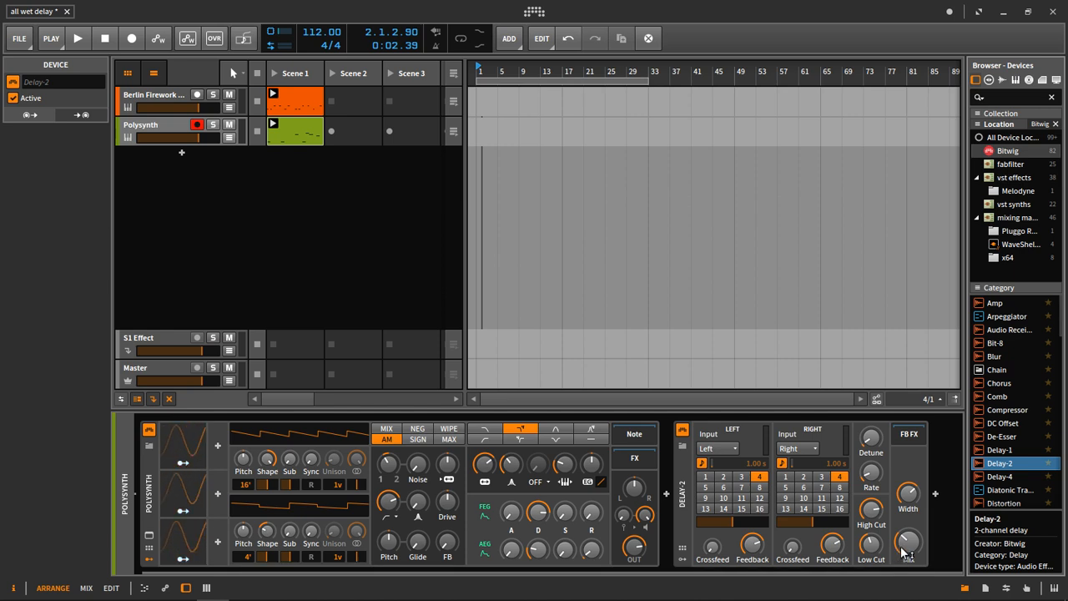
Set Delay-2's vibrato detune to 0 cents, turn its rate down, and set the right channel's delay time to 6.
drag(881, 439, 881, 437)
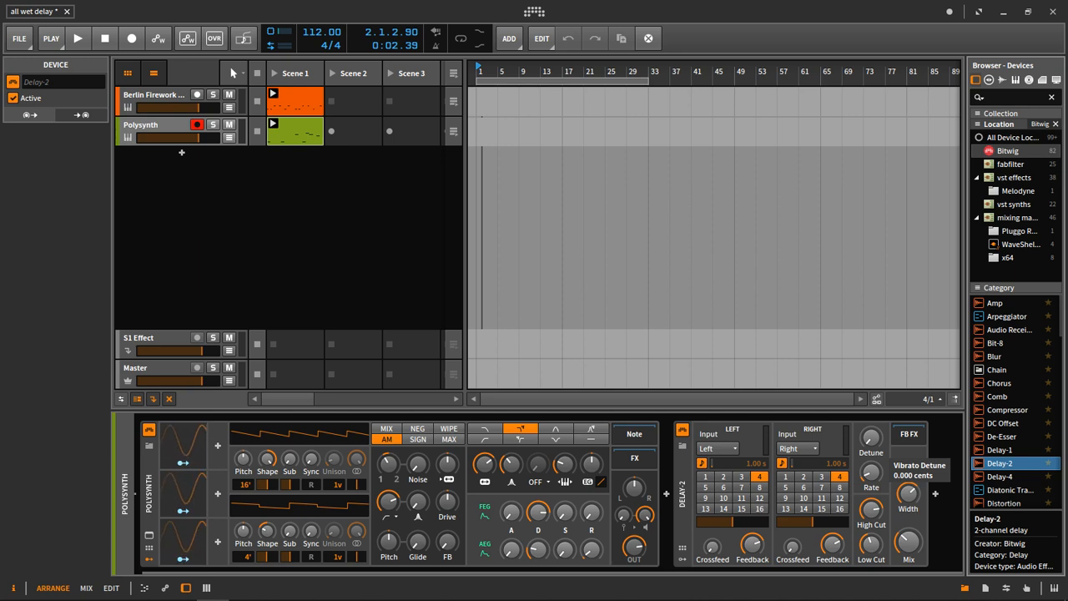
drag(871, 473, 870, 494)
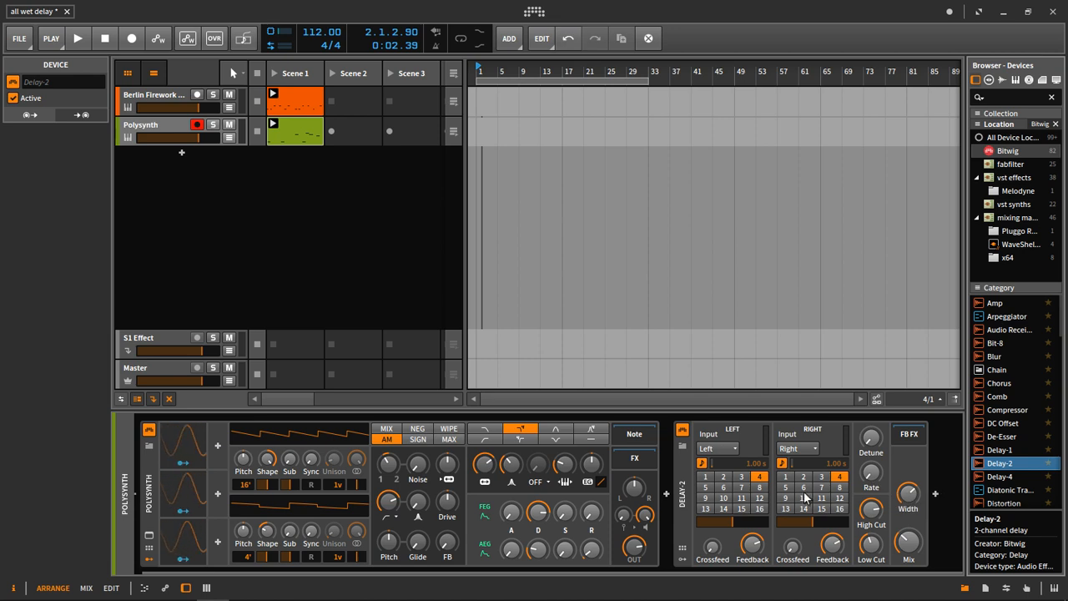
click(804, 487)
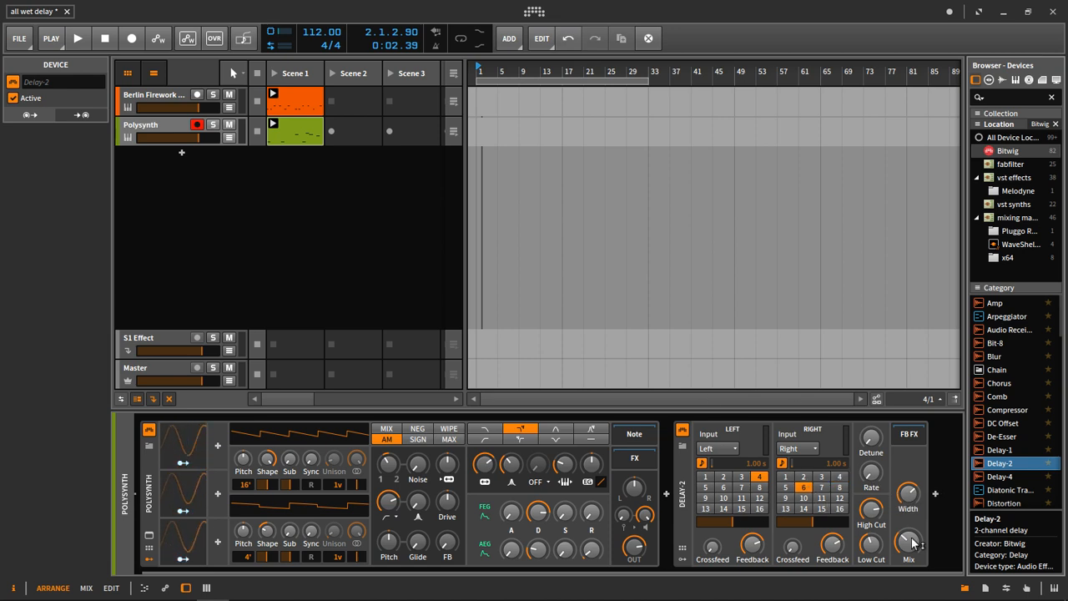
mouse_move(916, 546)
mouse_down()
mouse_move(916, 568)
mouse_move(912, 540)
mouse_up()
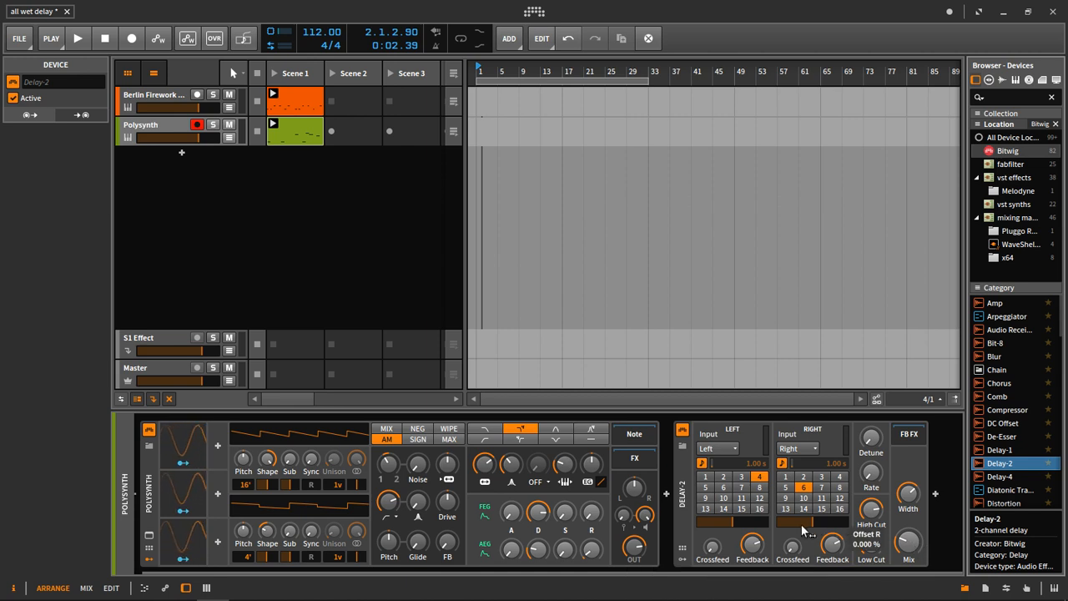
Audition the delayed synth and turn Delay-2's mix up to fully wet.
key(space)
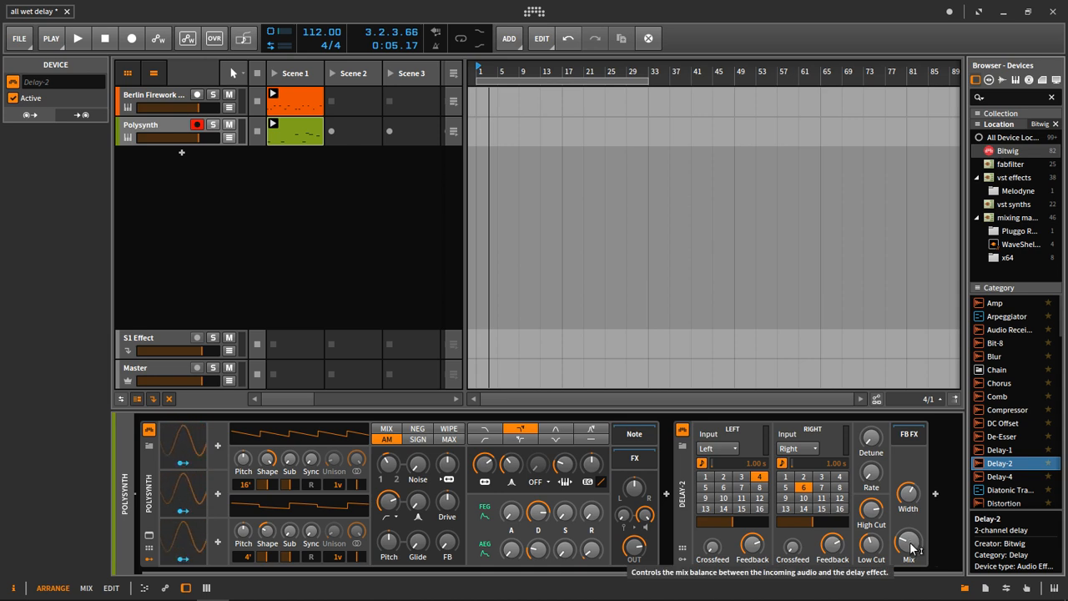
key(space)
drag(909, 542, 909, 492)
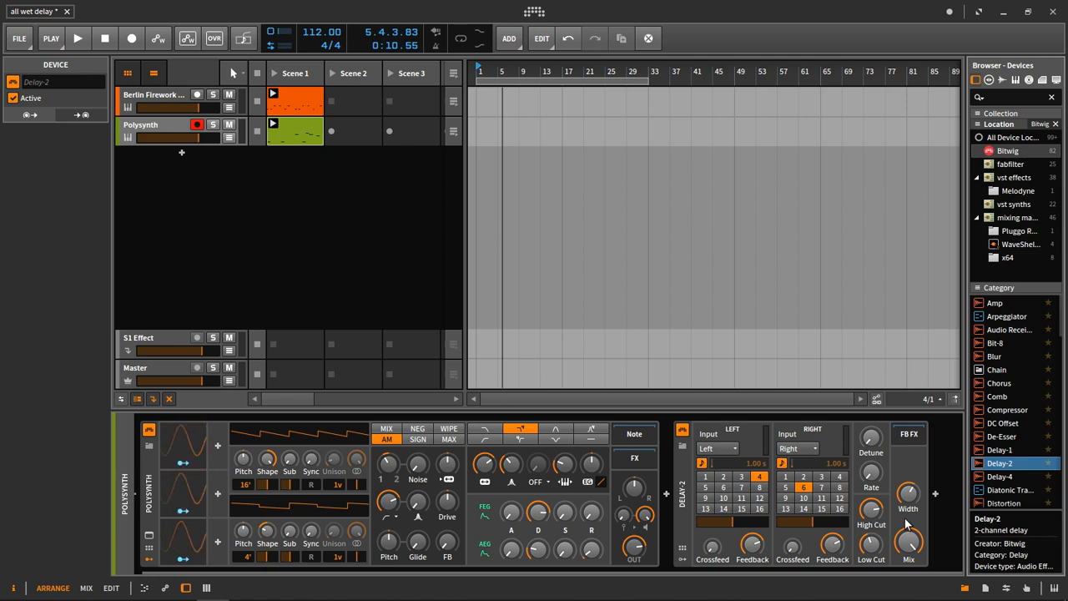
Set Delay-2's mix to 100 % and audition the fully wet synth with the drum loop.
drag(918, 564, 918, 559)
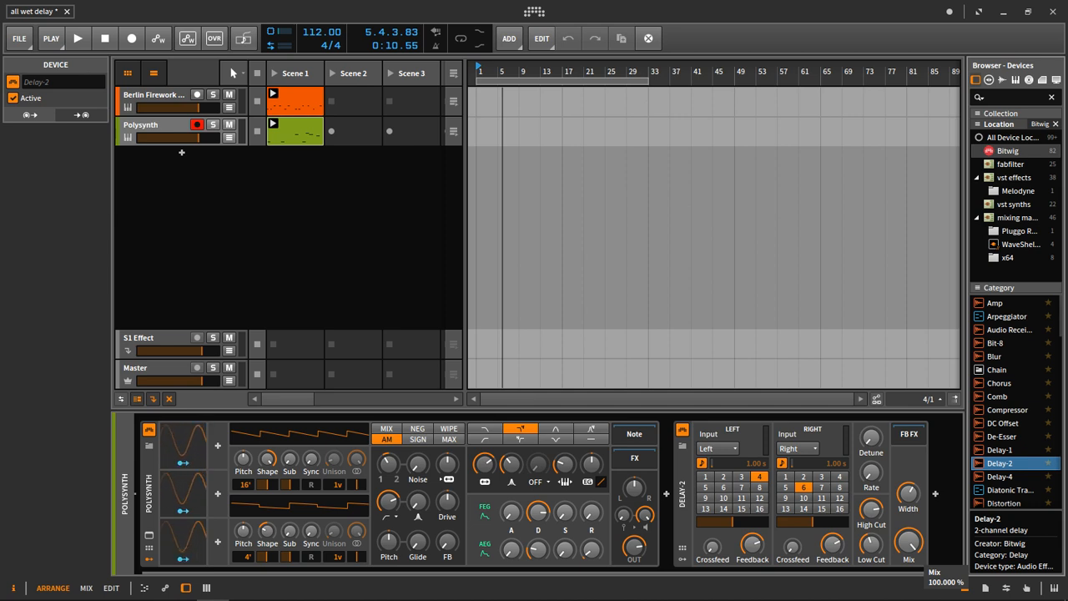
drag(918, 559, 916, 551)
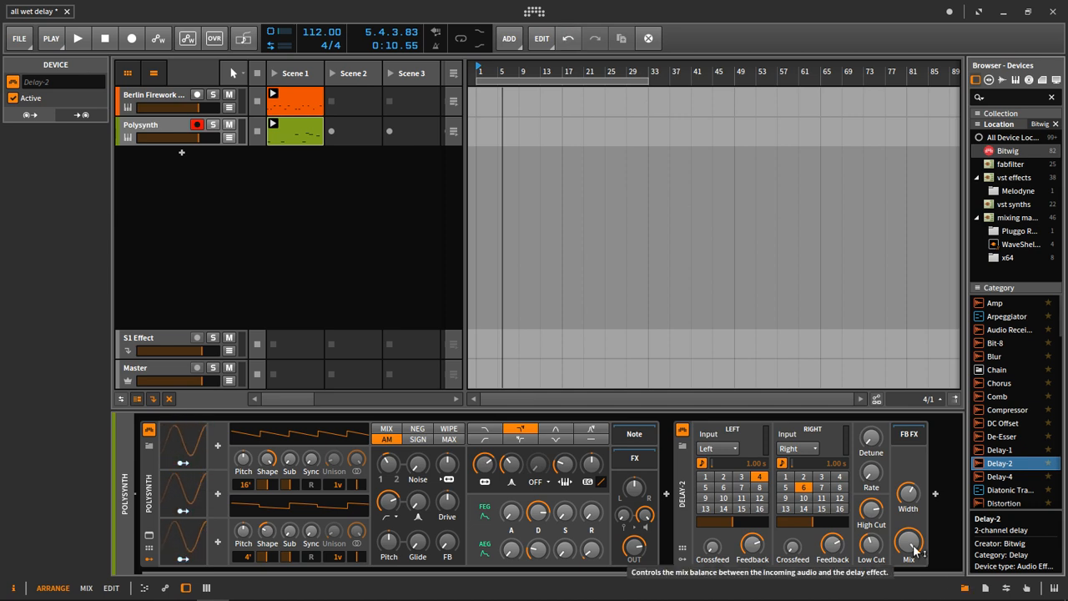
key(space)
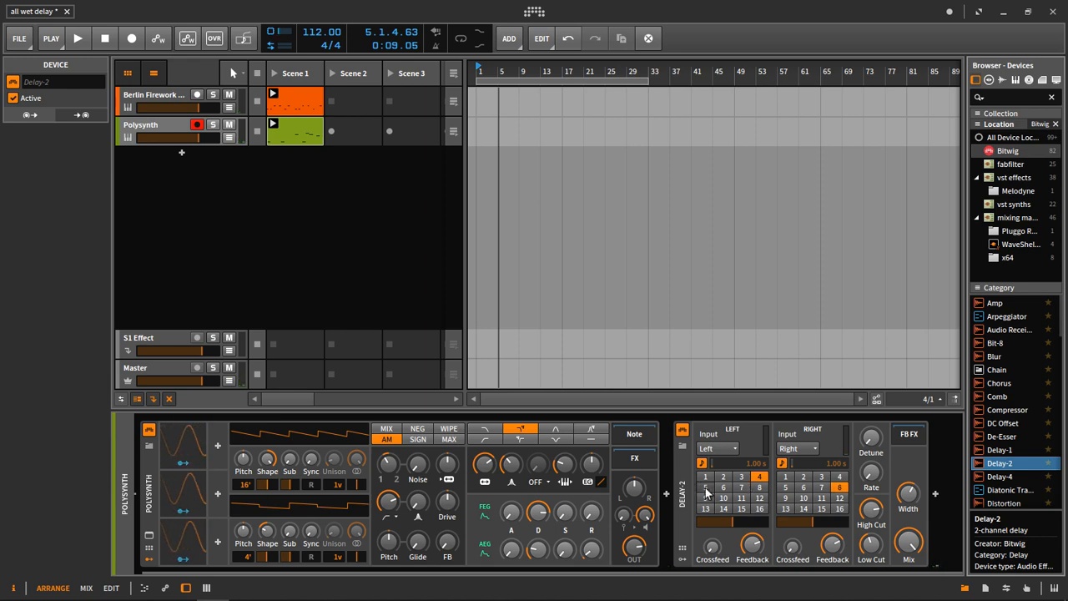
Set Delay-2's delay times to 5 on the left and 8 on the right, adjust feedback and right crossfeed, and audition both clips.
drag(755, 546, 755, 533)
drag(832, 545, 795, 552)
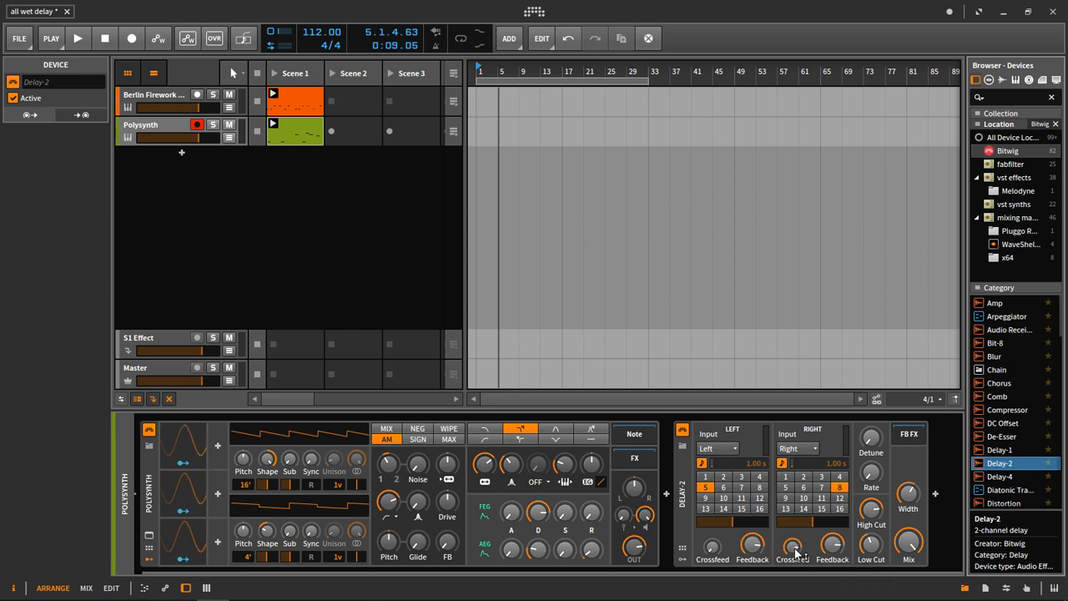
key(space)
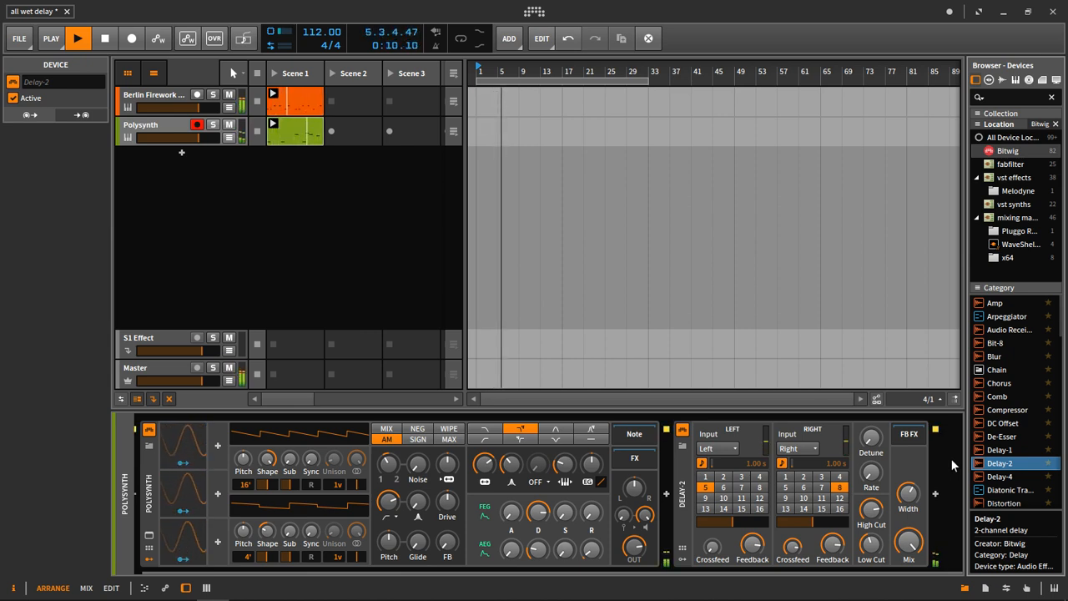
key(space)
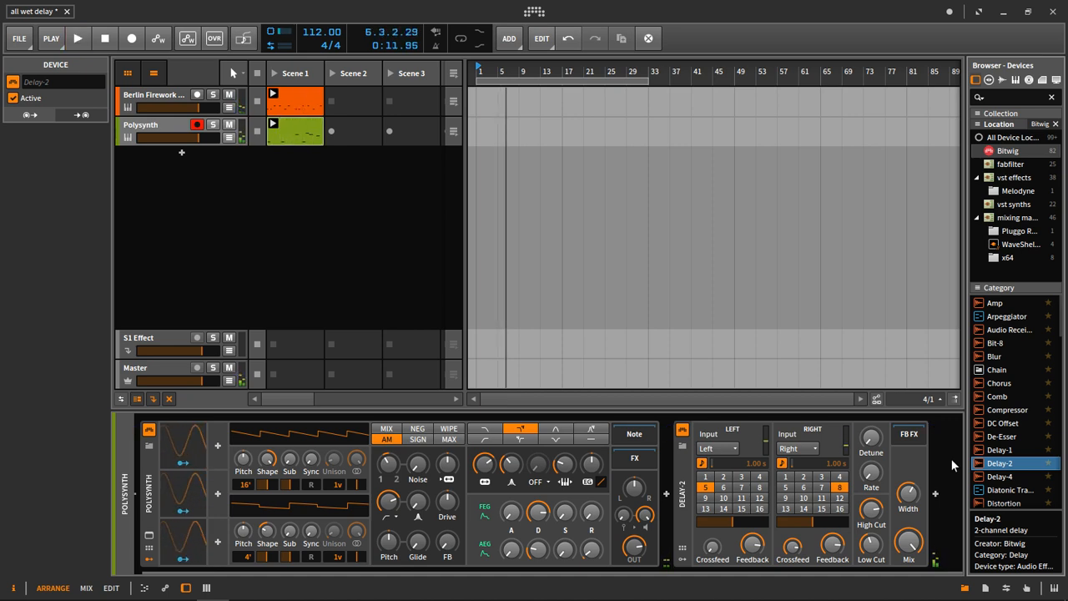
key(space)
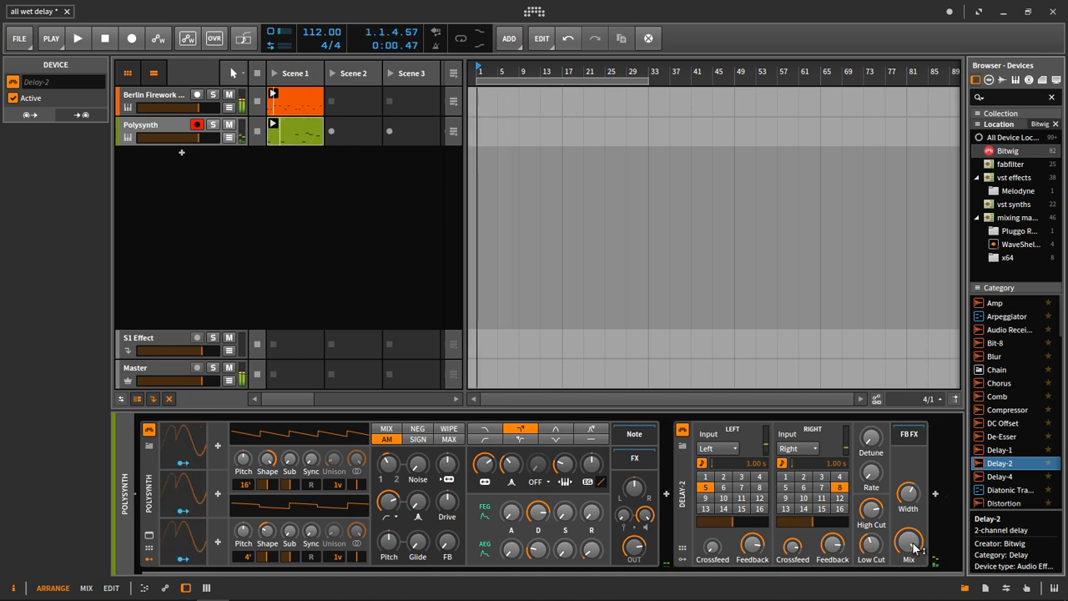
Compare the synth over the drum loop with Delay-2's mix fully dry and fully wet.
drag(914, 544, 914, 544)
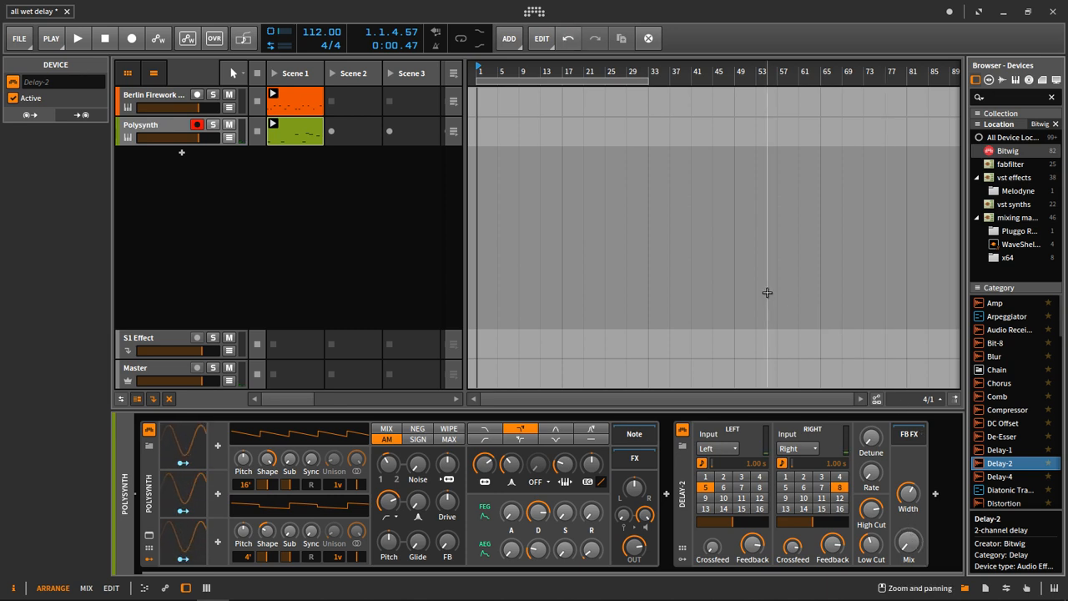
key(space)
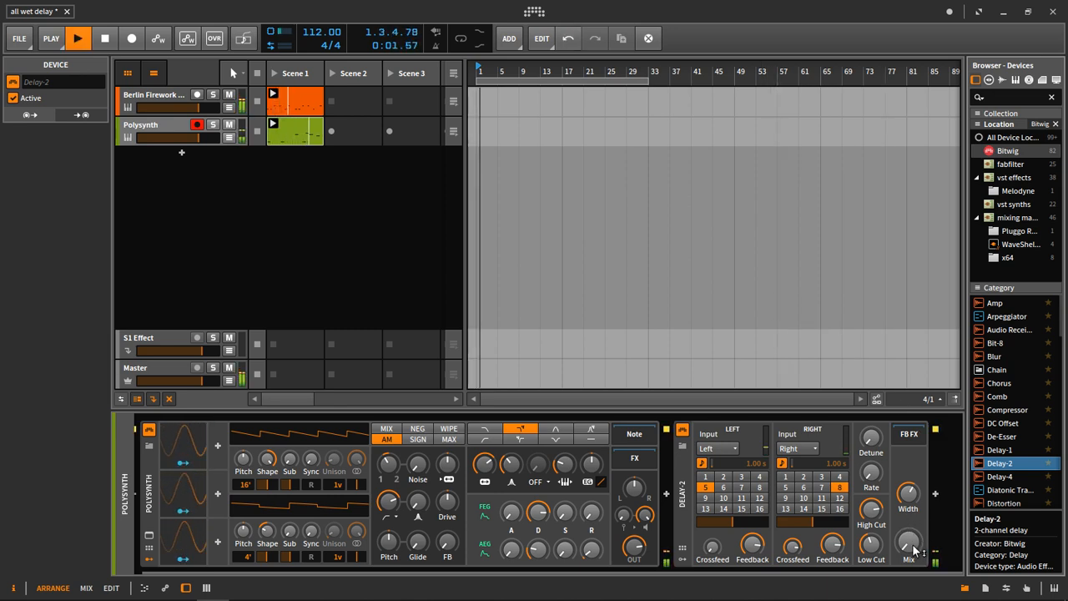
drag(909, 542, 909, 543)
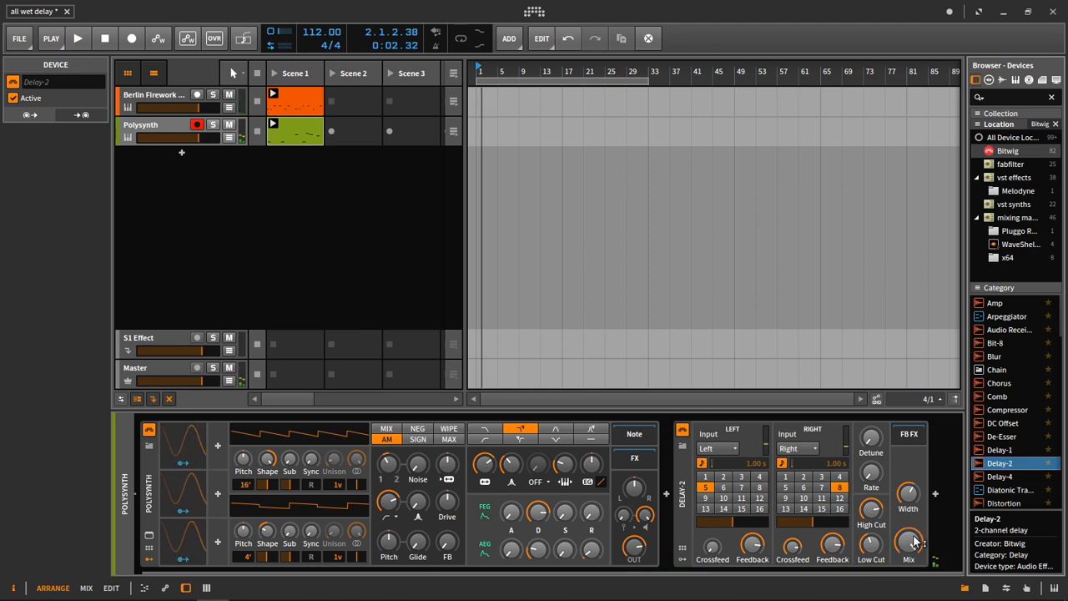
key(space)
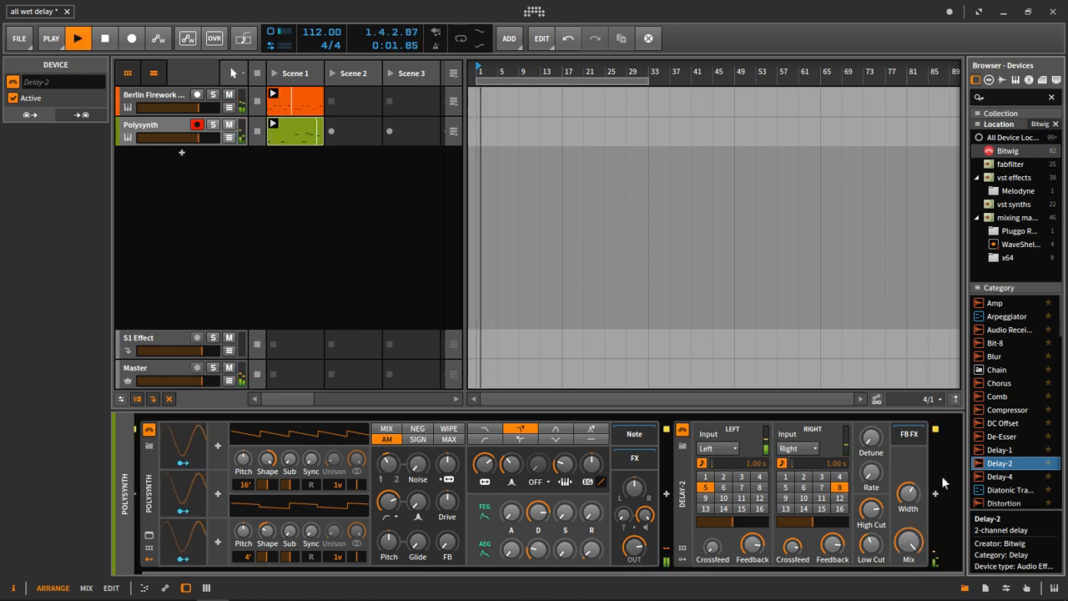
key(space)
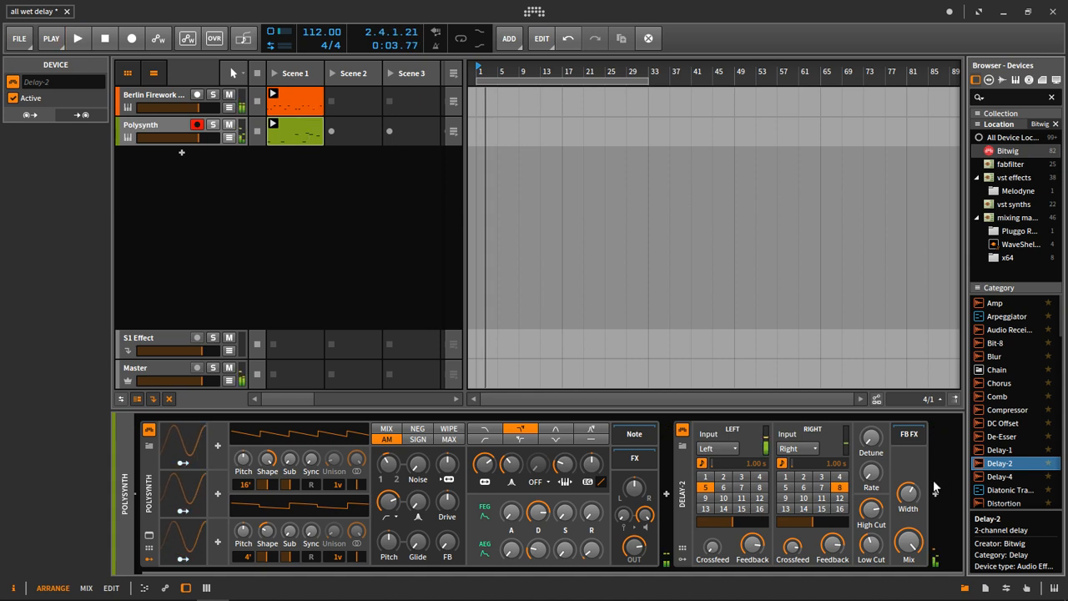
Fine-tune the right channel's feedback on Delay-2 and audition both clips.
drag(837, 547, 838, 548)
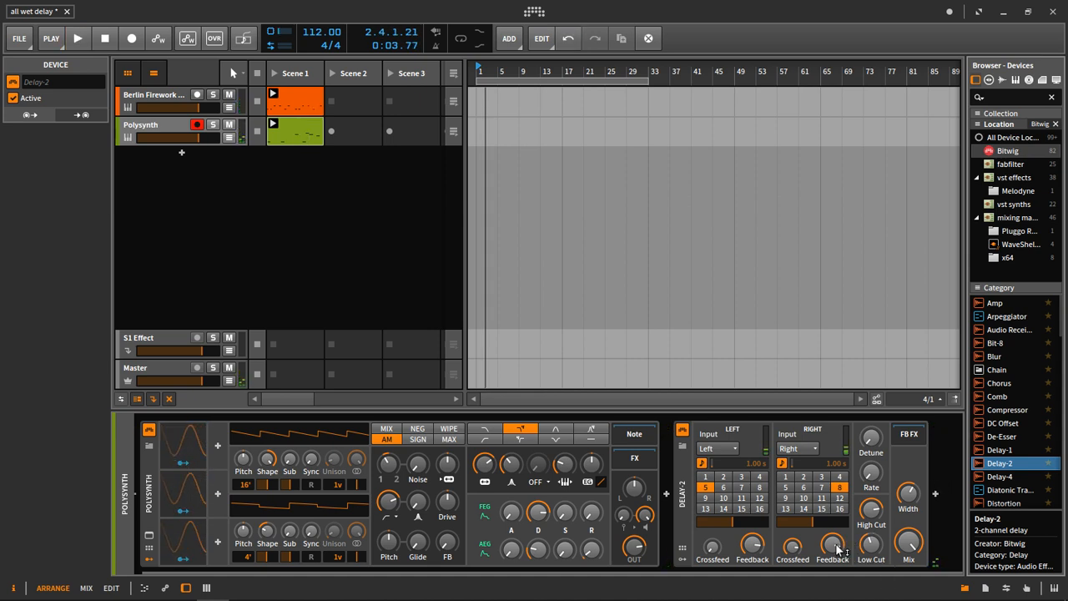
key(space)
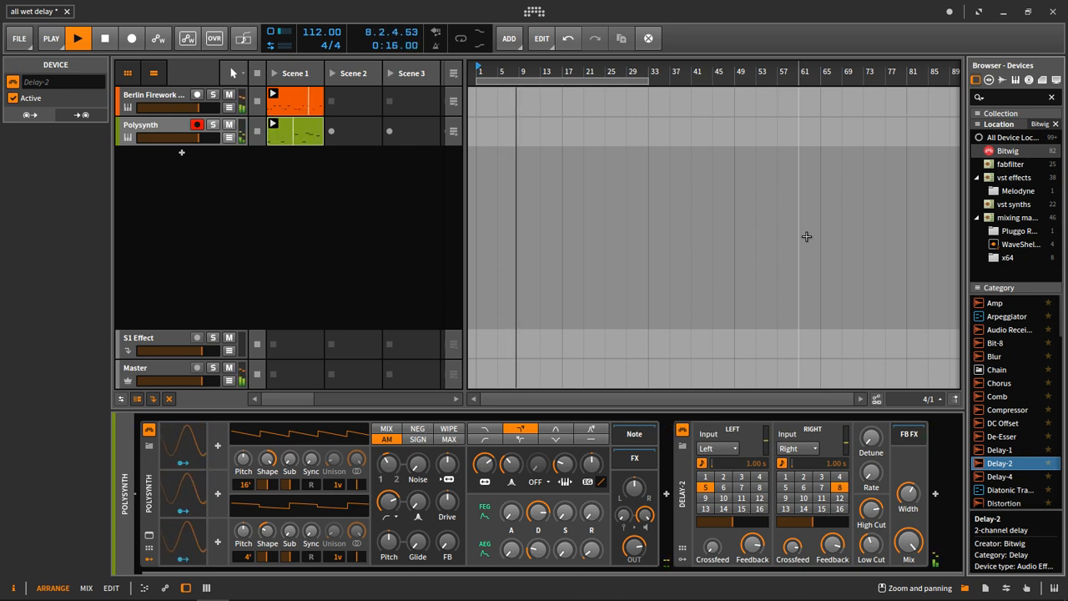
key(space)
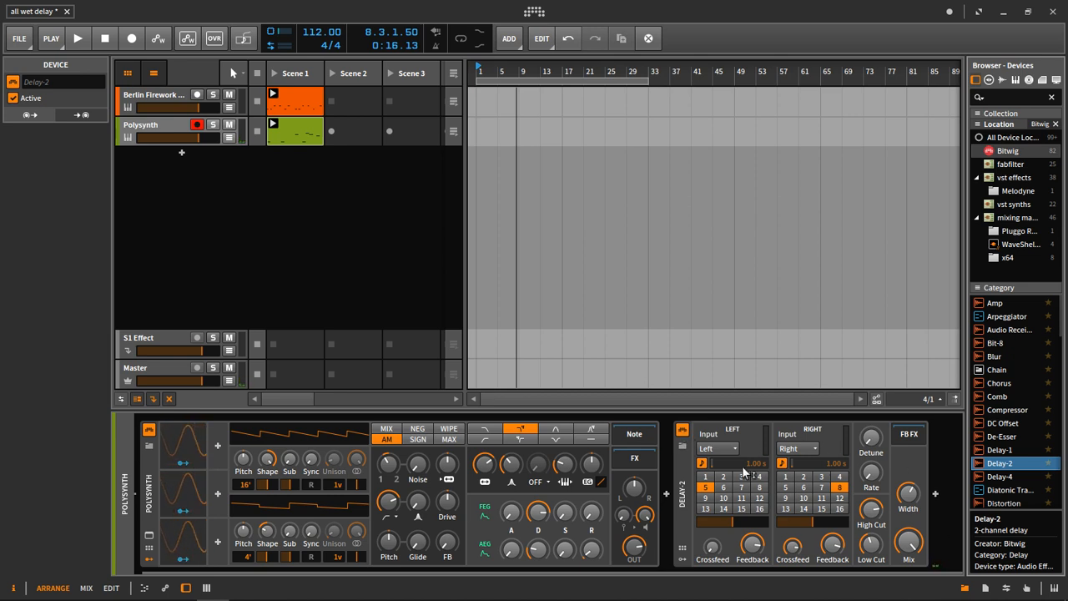
Place the Polysynth clip in the arranger, looped over 32 bars from bar 1, and return both tracks to arranger playback.
drag(308, 130, 645, 129)
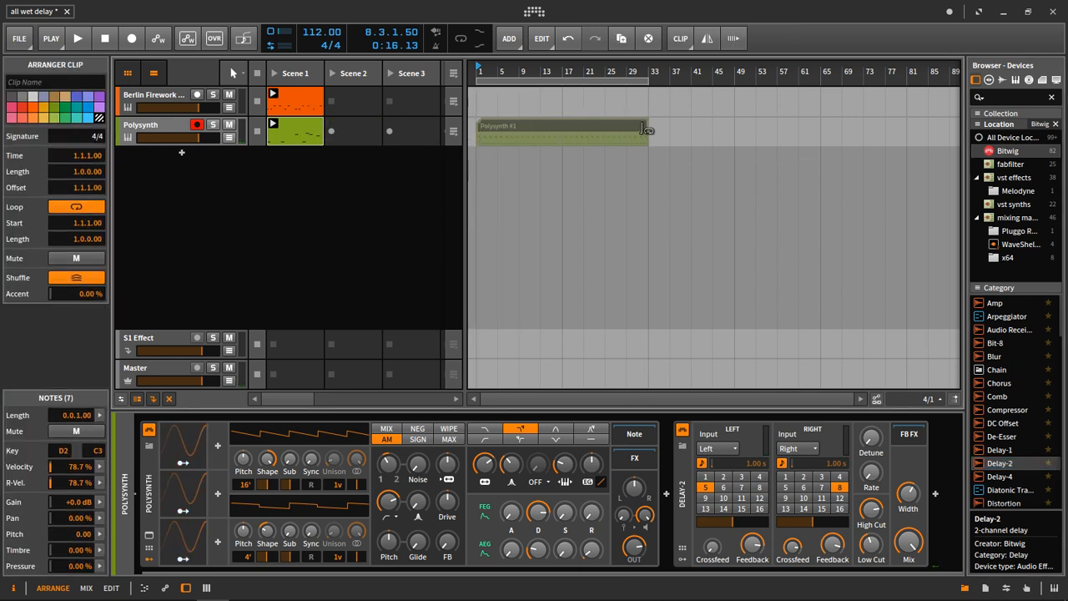
click(455, 73)
click(274, 94)
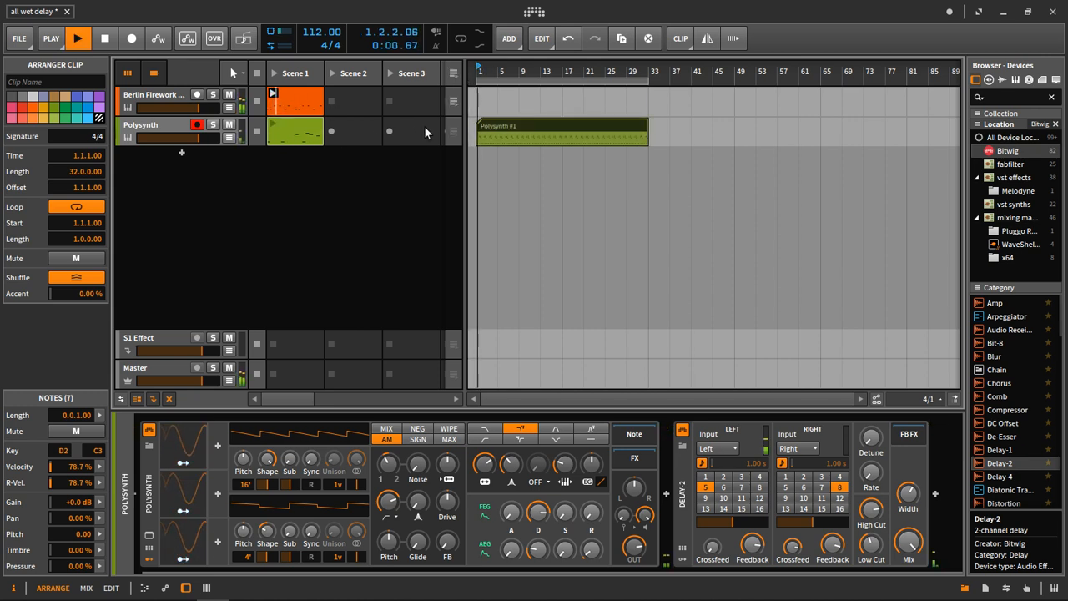
key(space)
click(258, 103)
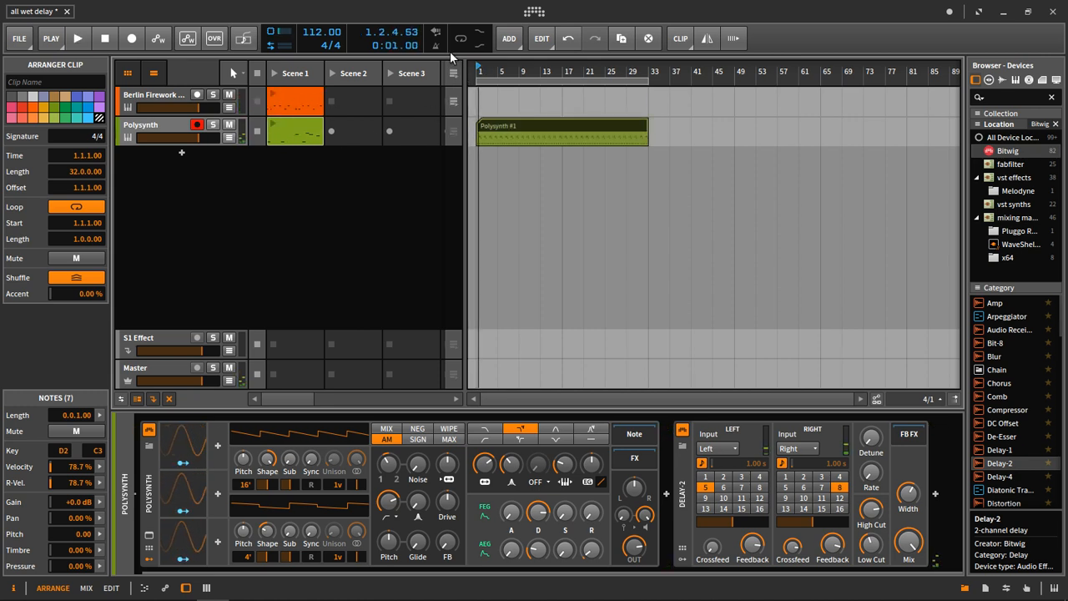
Audition the arranged Polysynth clip, raise its track's volume slightly, and adjust the Polysynth's output level.
key(space)
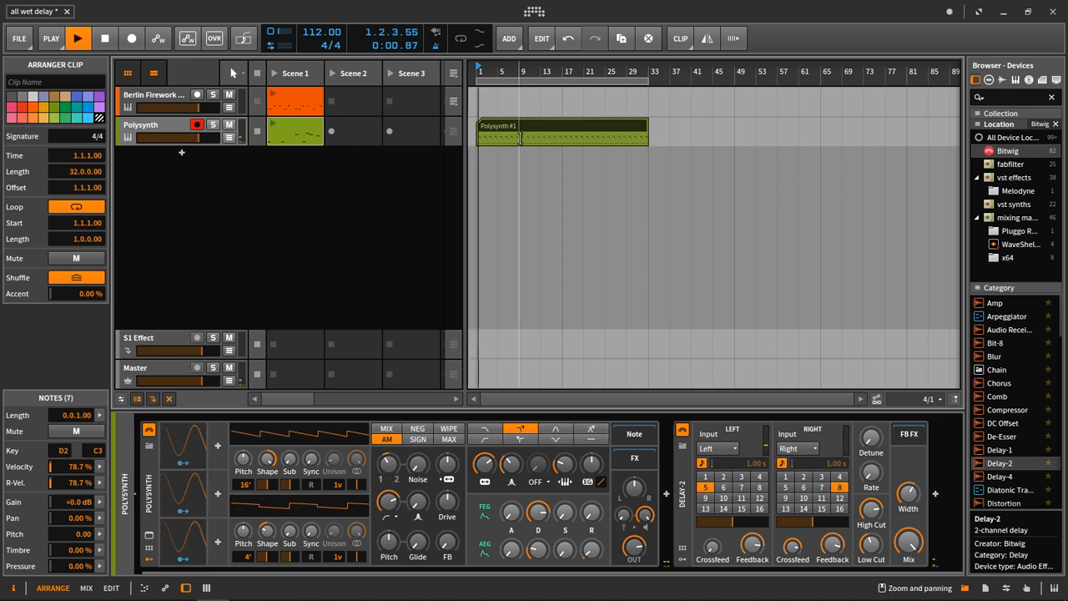
key(space)
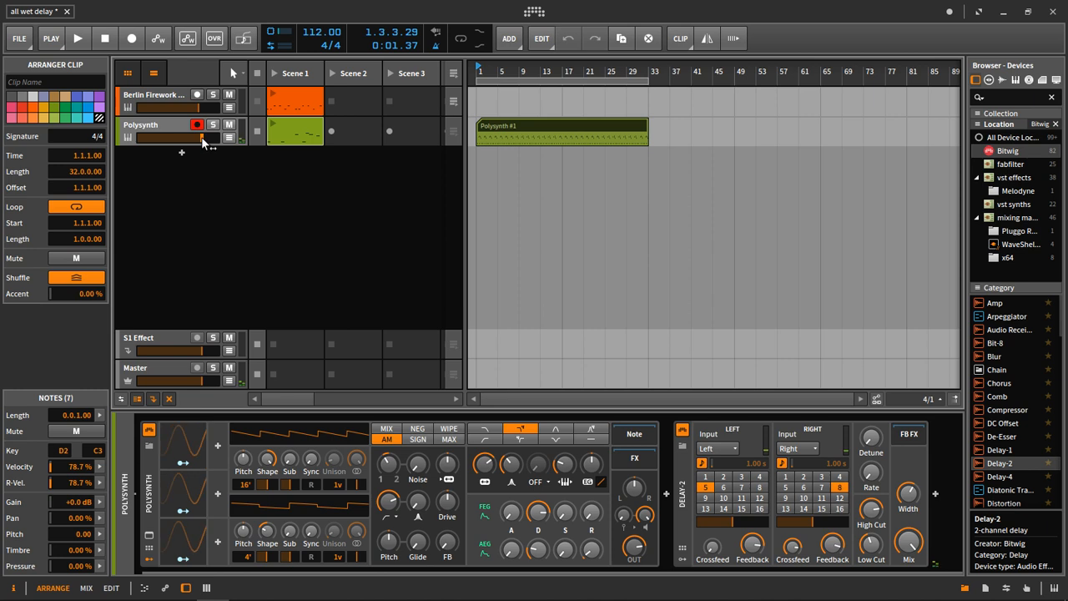
click(170, 131)
key(space)
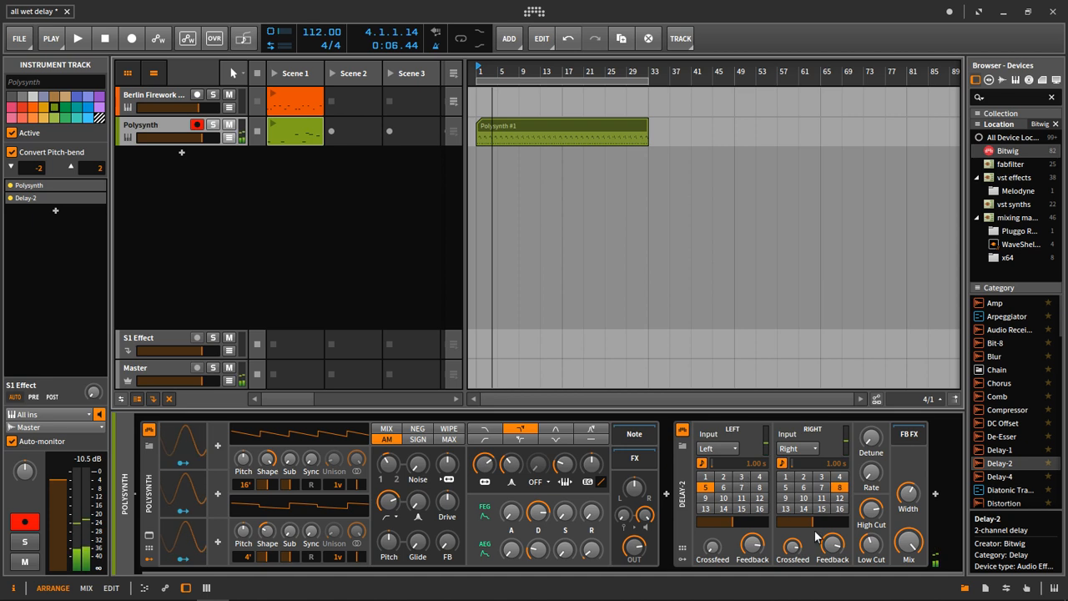
drag(634, 547, 634, 555)
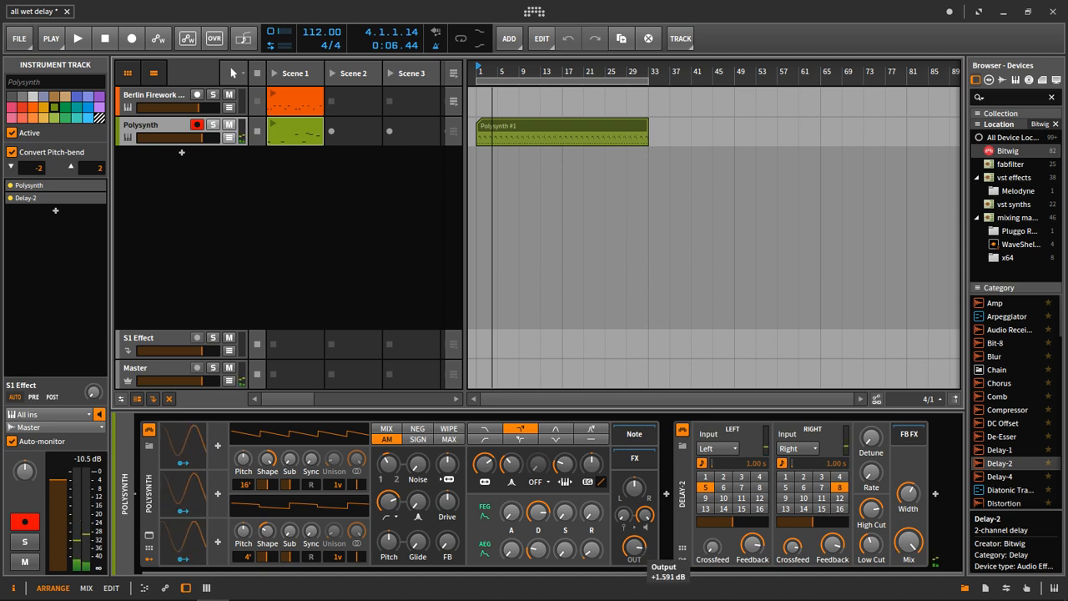
Bounce the arranged Polysynth clip to a new audio track with a Post-Fader source at 24-bit.
click(506, 130)
right_click(507, 128)
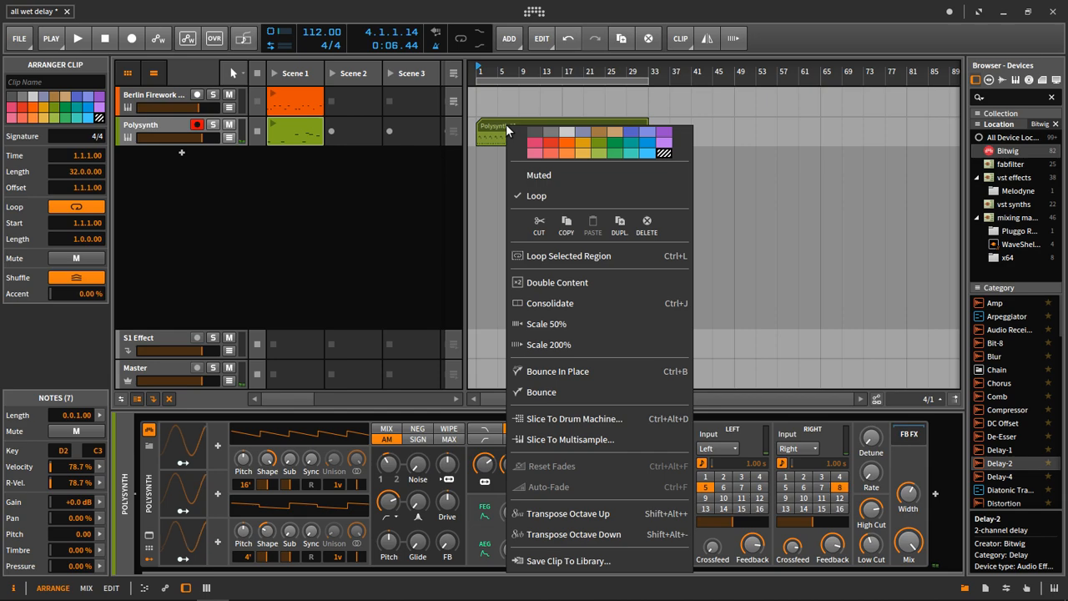
click(592, 391)
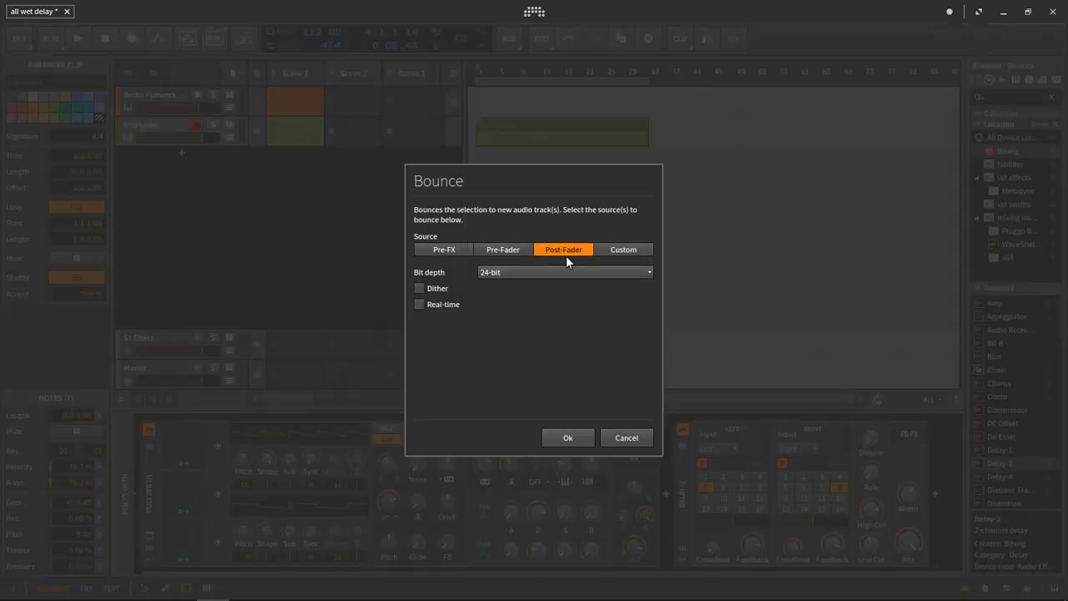
click(575, 436)
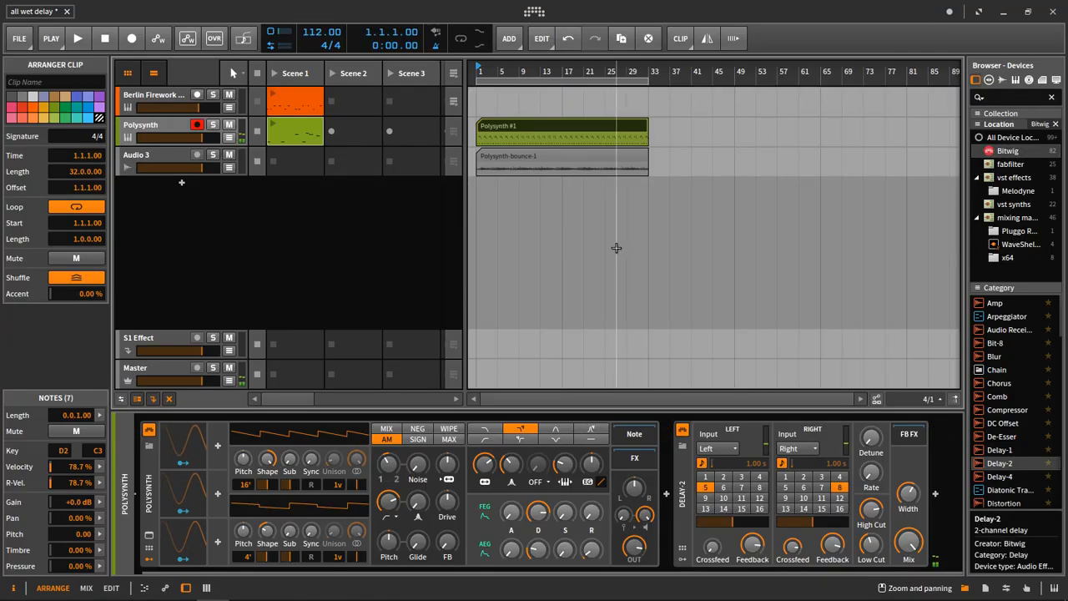
Mute the Polysynth track, trim two beats off the bounced clip's start, move it back to bar 1, and audition it.
click(655, 217)
mouse_move(647, 134)
mouse_down()
mouse_move(759, 135)
mouse_move(657, 134)
mouse_up()
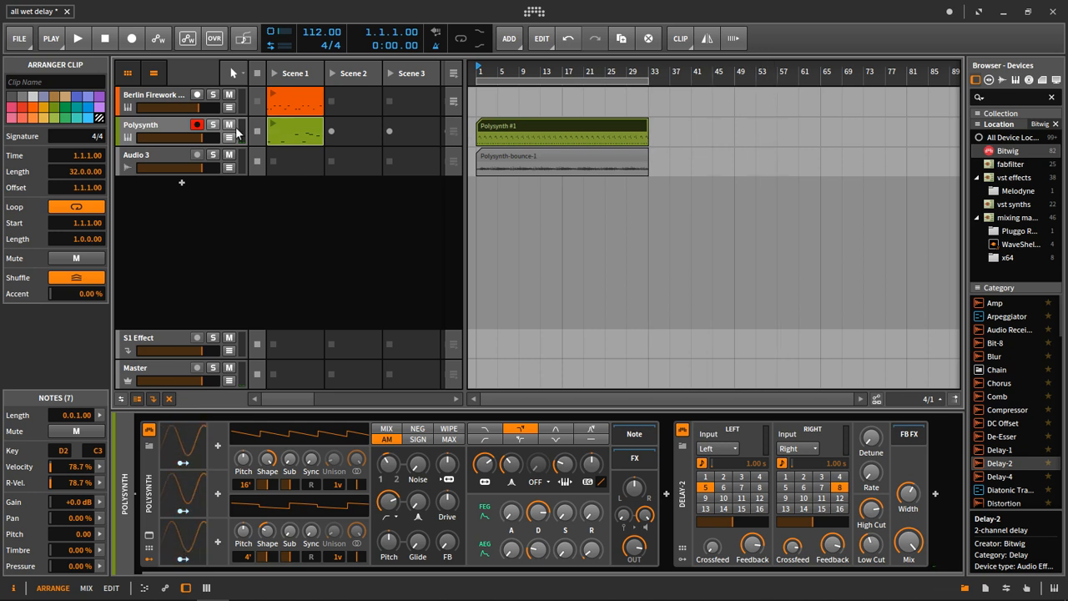
drag(476, 71, 477, 104)
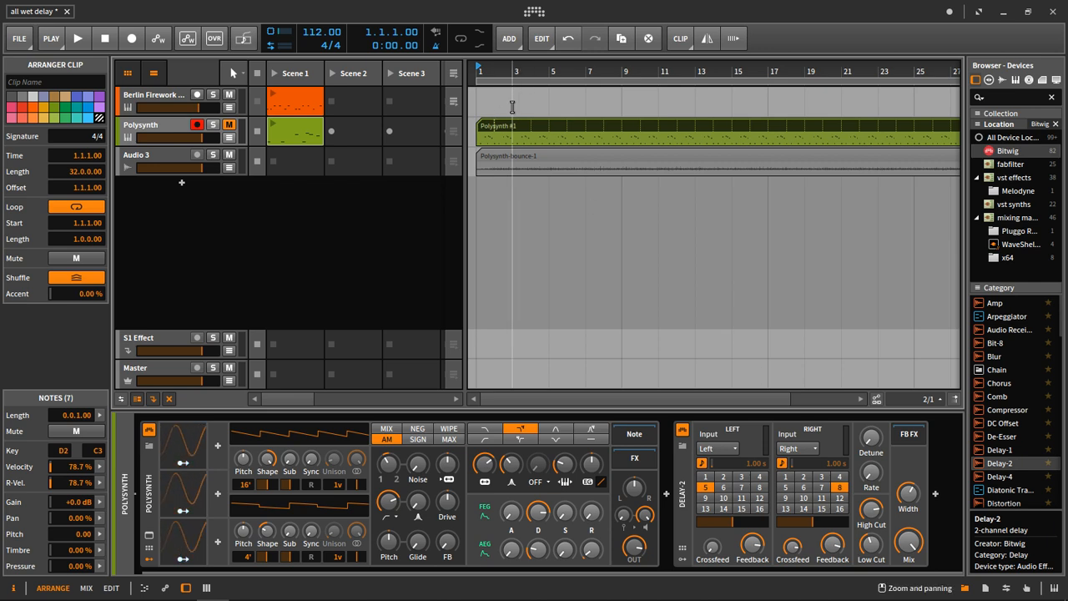
drag(512, 159, 633, 159)
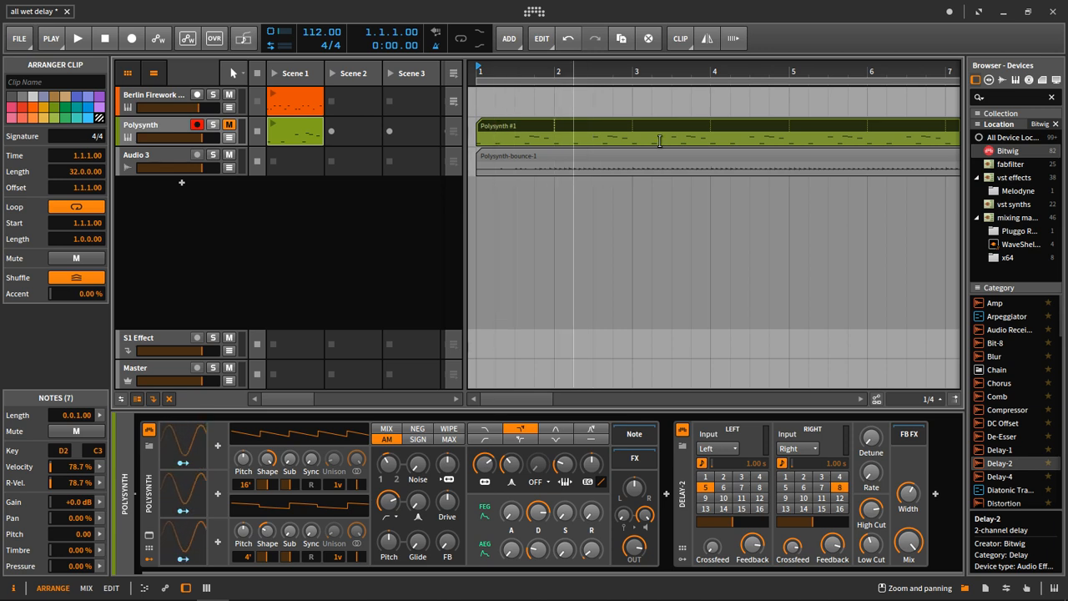
drag(479, 157, 523, 163)
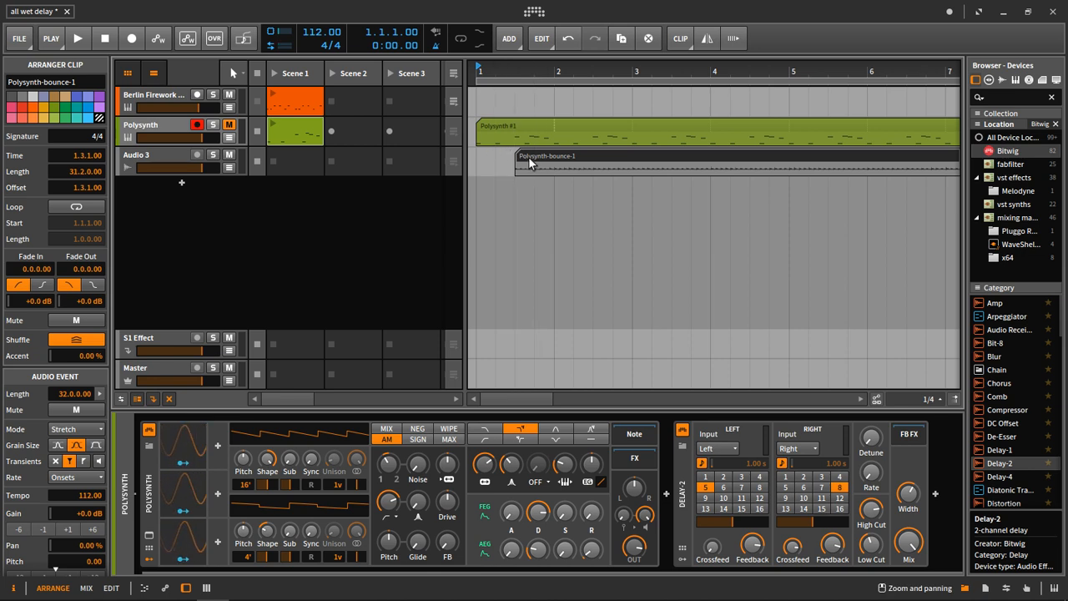
drag(558, 160, 516, 159)
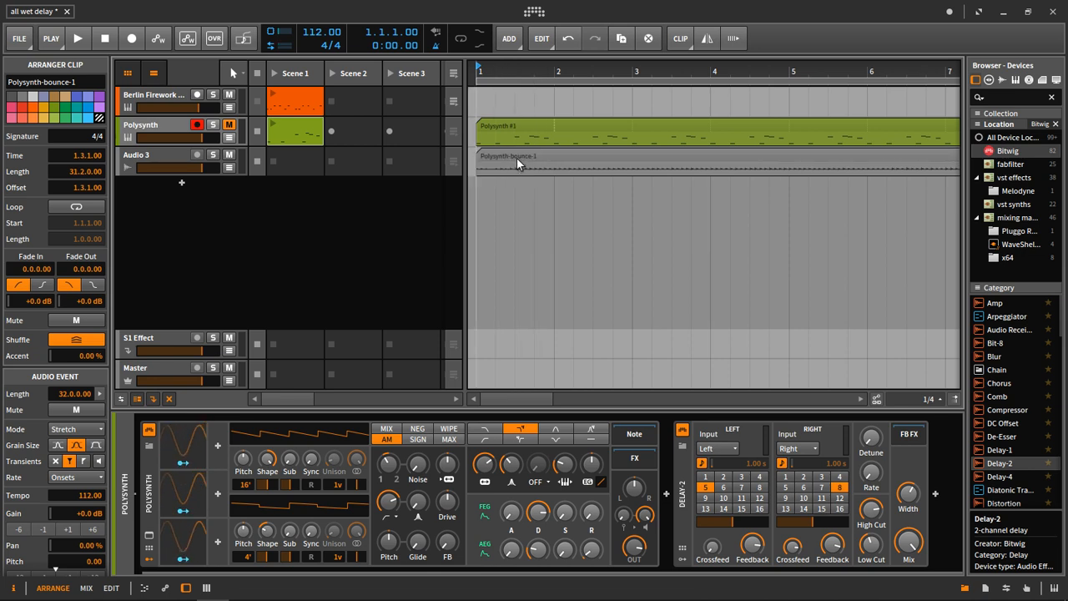
drag(481, 70, 481, 104)
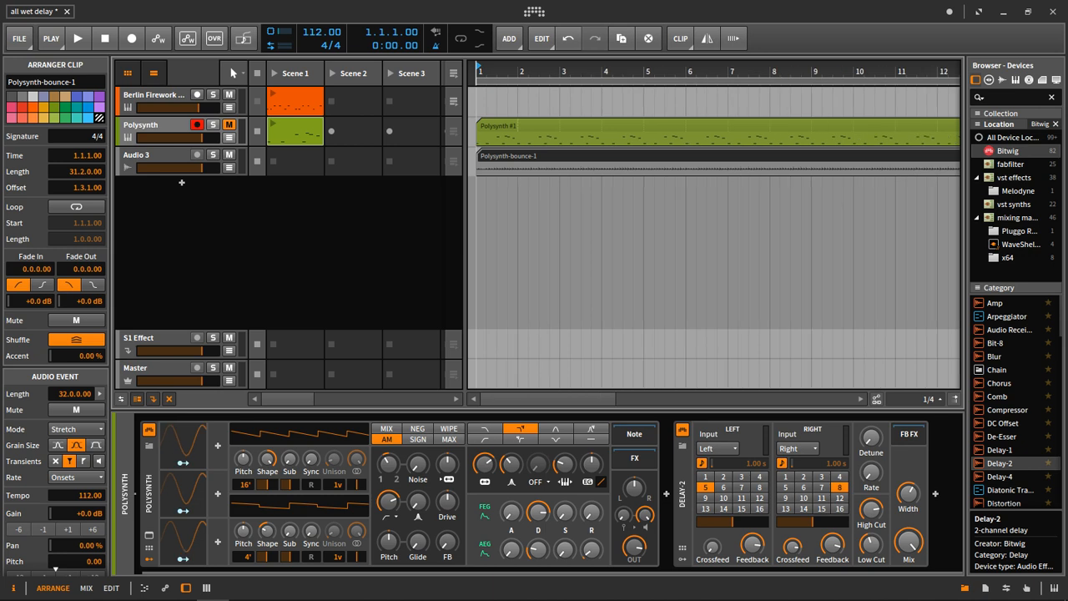
key(space)
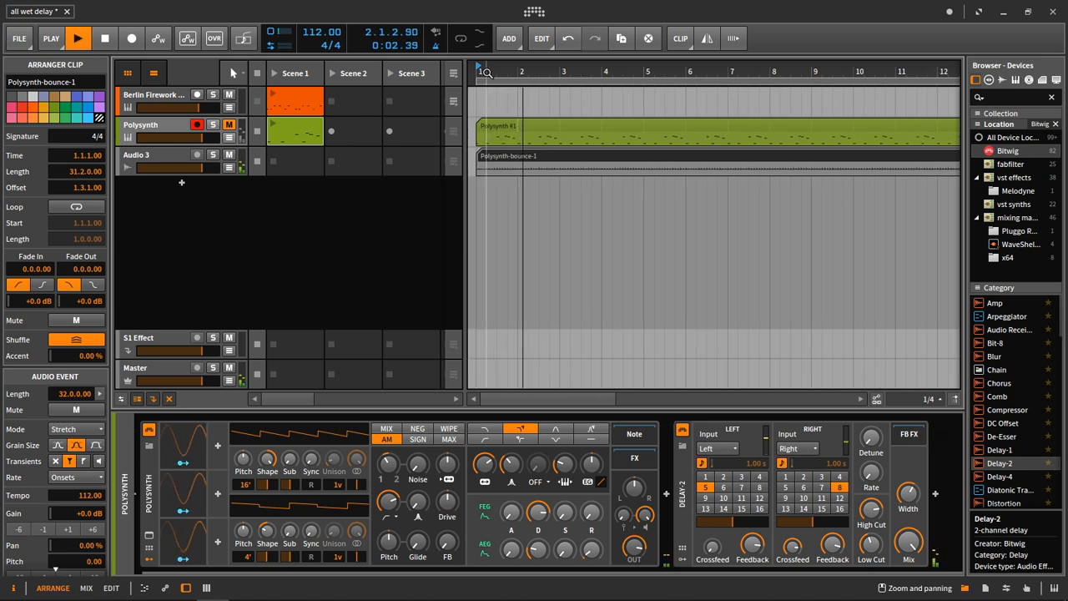
key(space)
Trim one more beat off the bounced clip's start, move it back to bar 1, and audition it.
drag(477, 155, 494, 156)
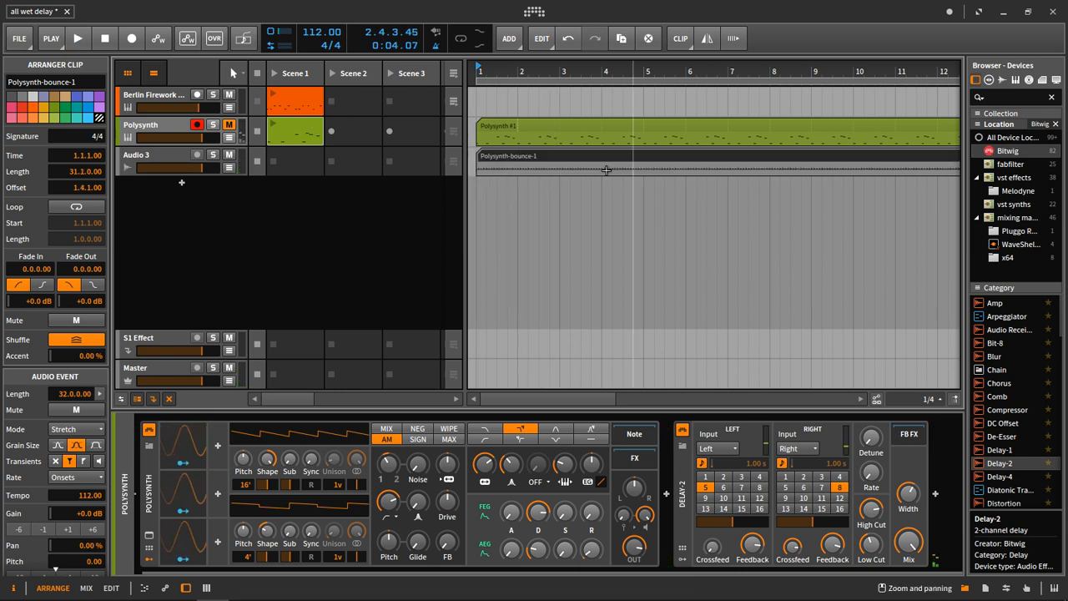
key(space)
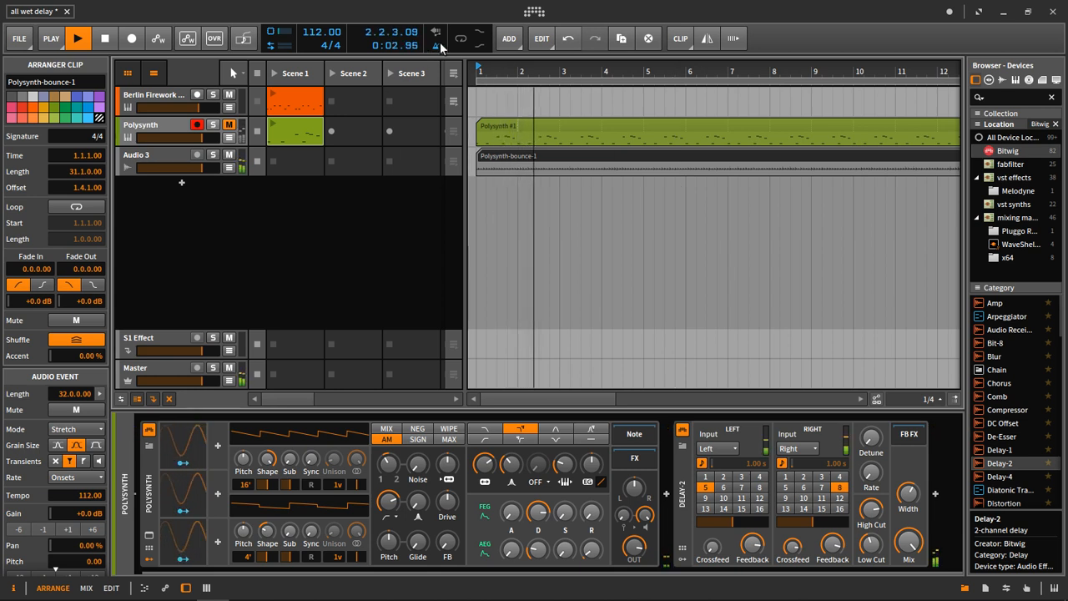
key(space)
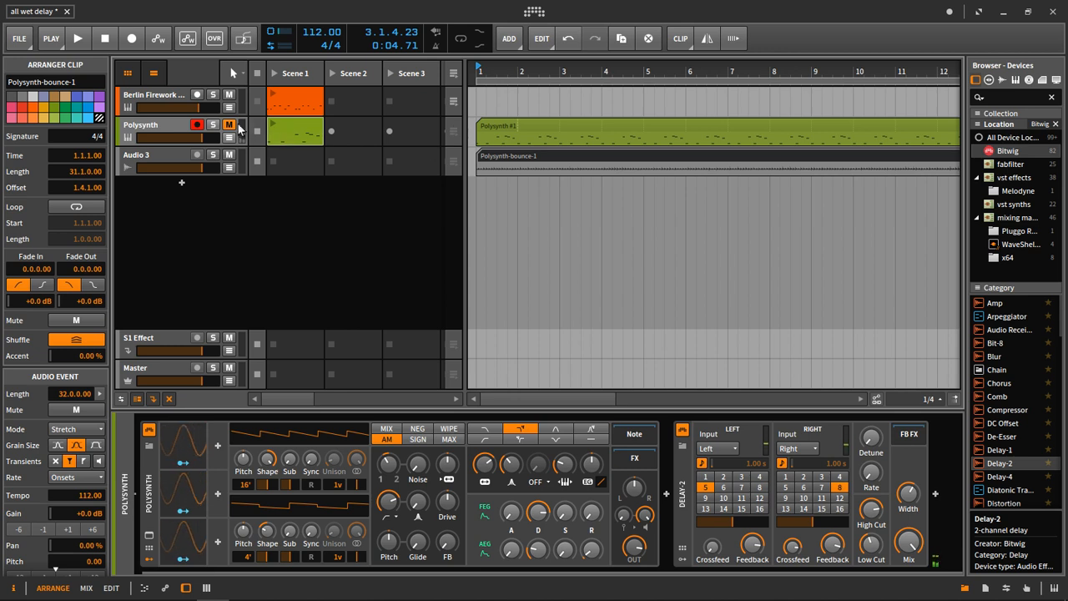
Audition the trimmed Polysynth bounce together with the Berlin Firework clip in Scene 1.
click(274, 96)
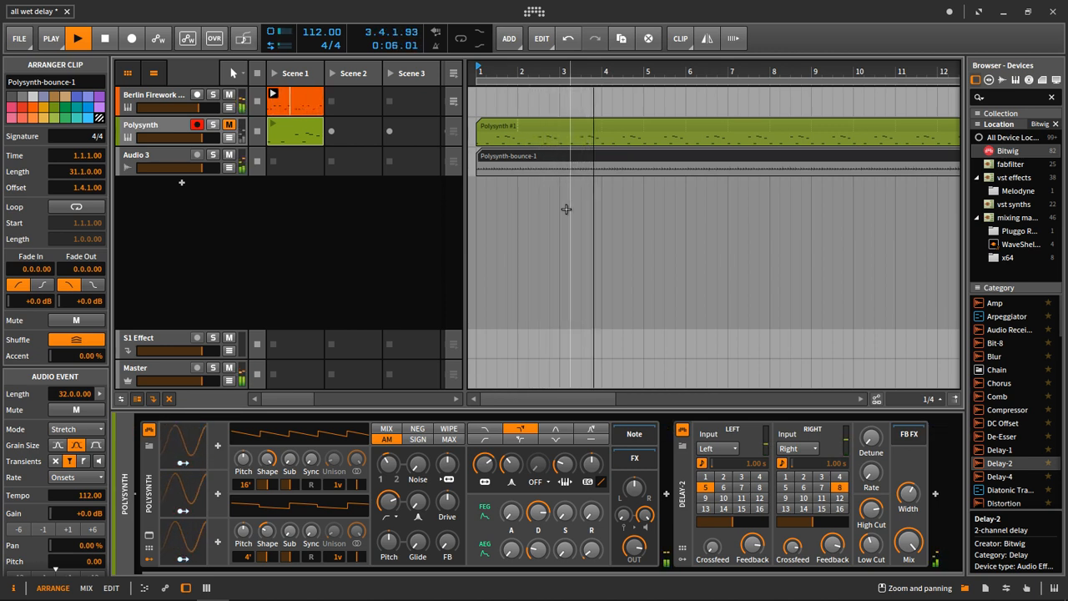
key(space)
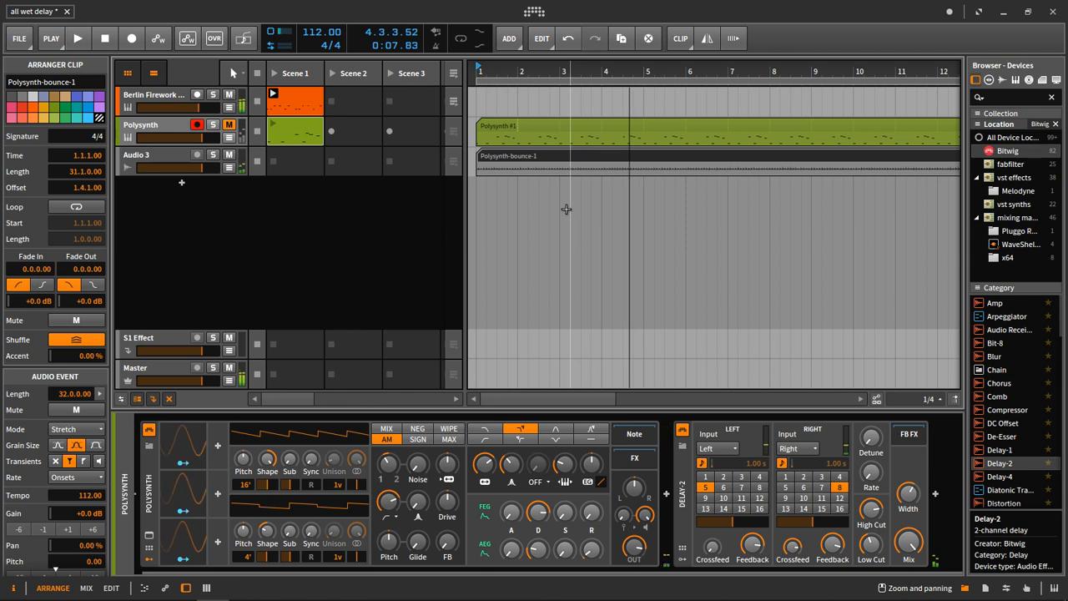
drag(675, 78, 675, 7)
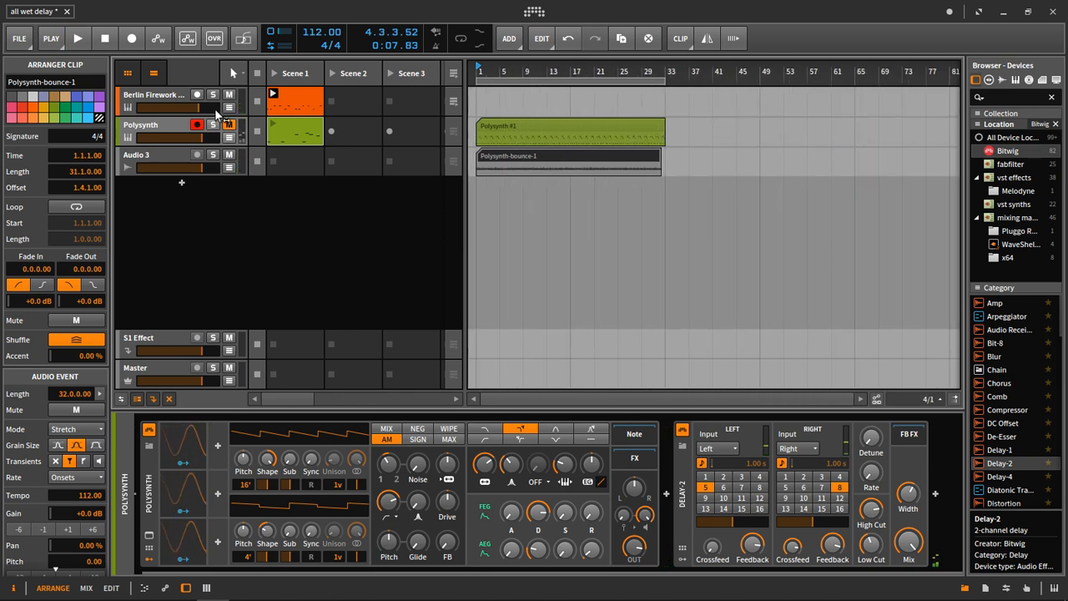
Mute the Audio 3 track and add a new instrument track below it.
click(261, 162)
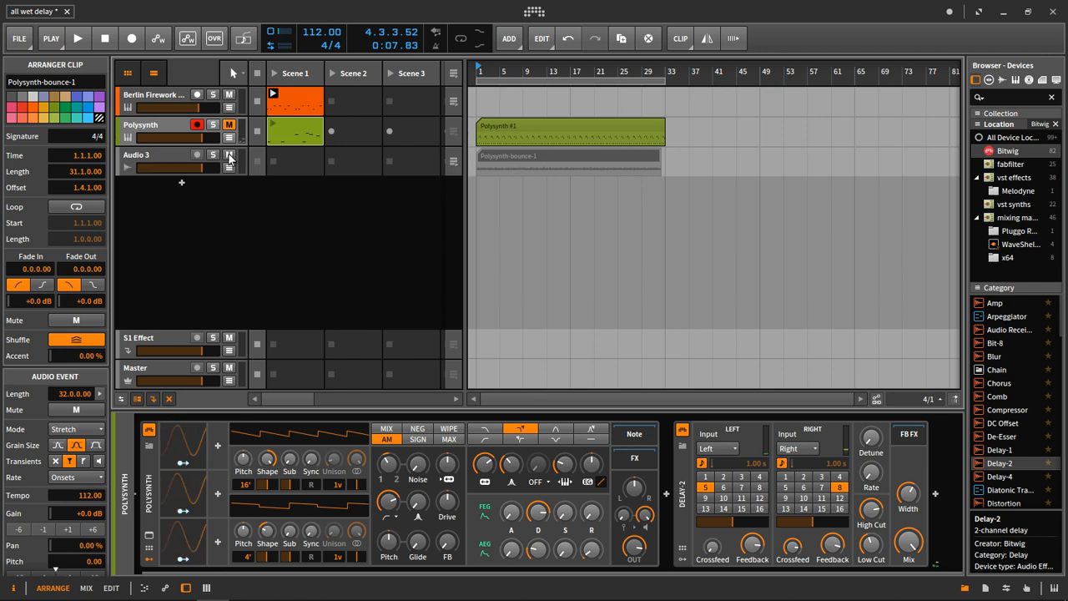
right_click(178, 212)
click(223, 219)
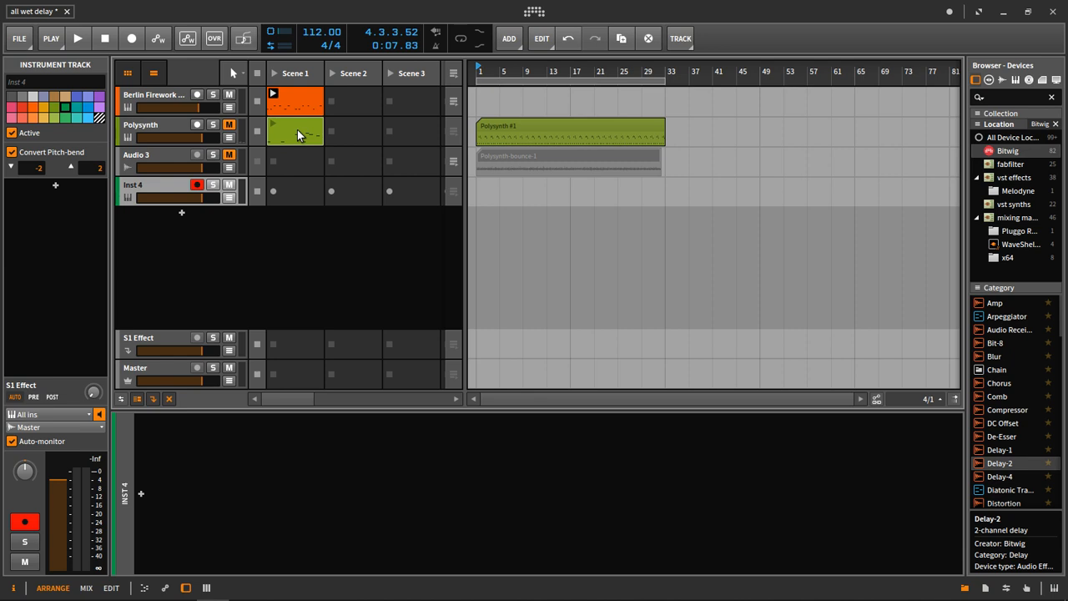
Create a one-bar Scene 1 clip on the new instrument track with two D2 notes, each 0.0.2.00 long, at beats 1.1 and 1.2.
double_click(294, 196)
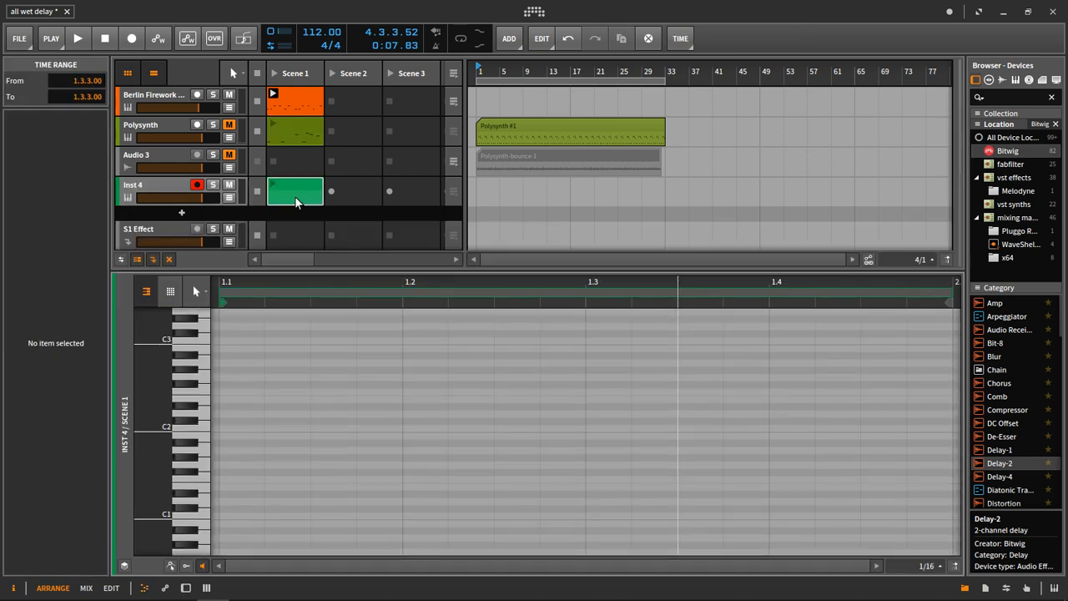
scroll(294, 366, down, 5)
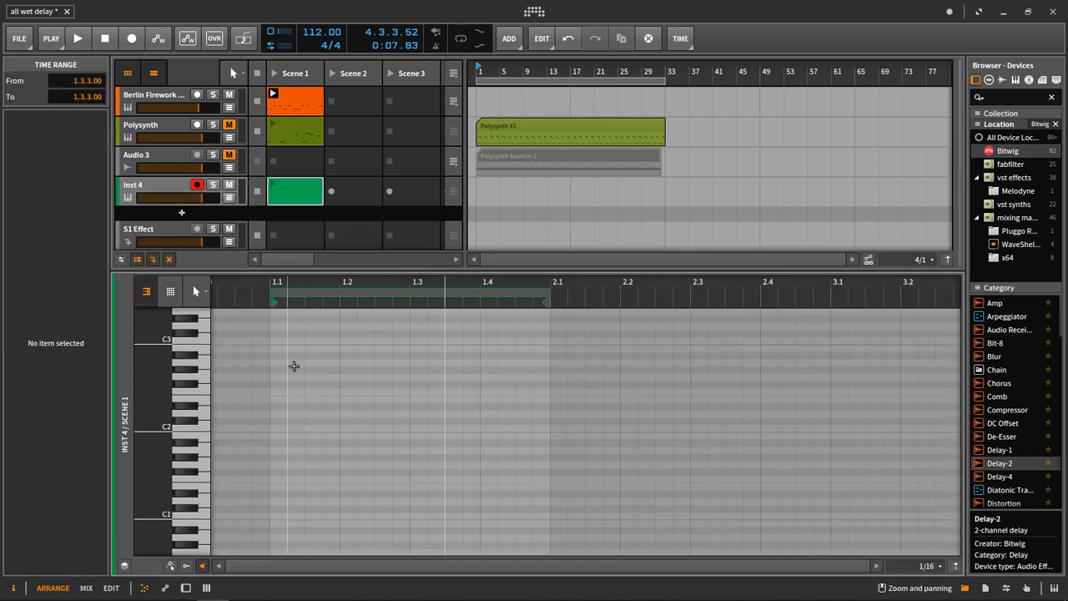
double_click(278, 415)
drag(299, 414, 306, 415)
drag(369, 414, 365, 416)
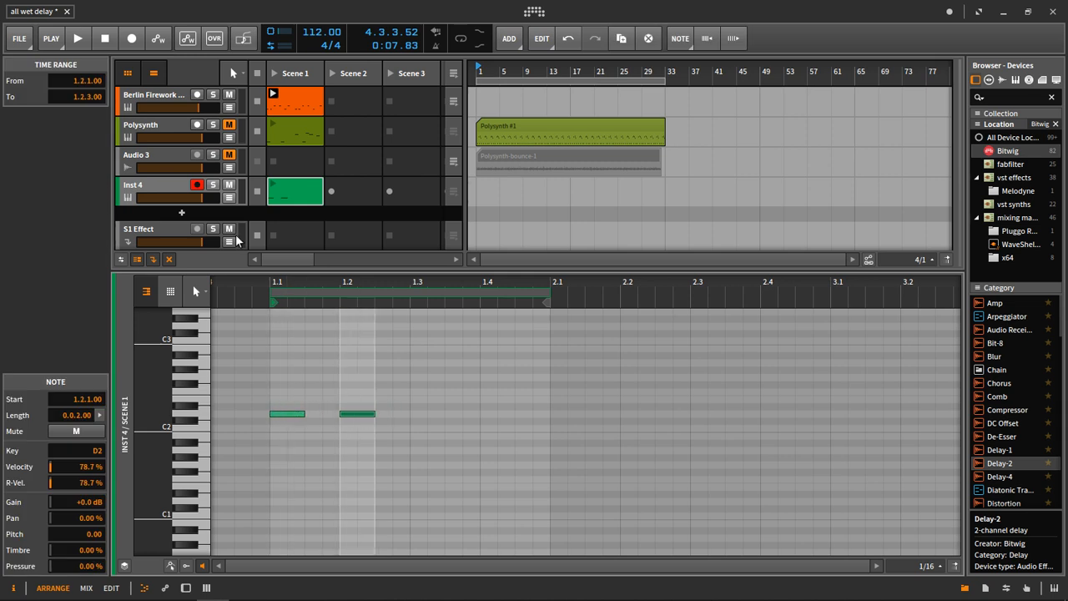
Load a Polysynth device onto the new instrument track and audition its Scene 1 clip with the Berlin Firework clip.
click(155, 186)
click(999, 97)
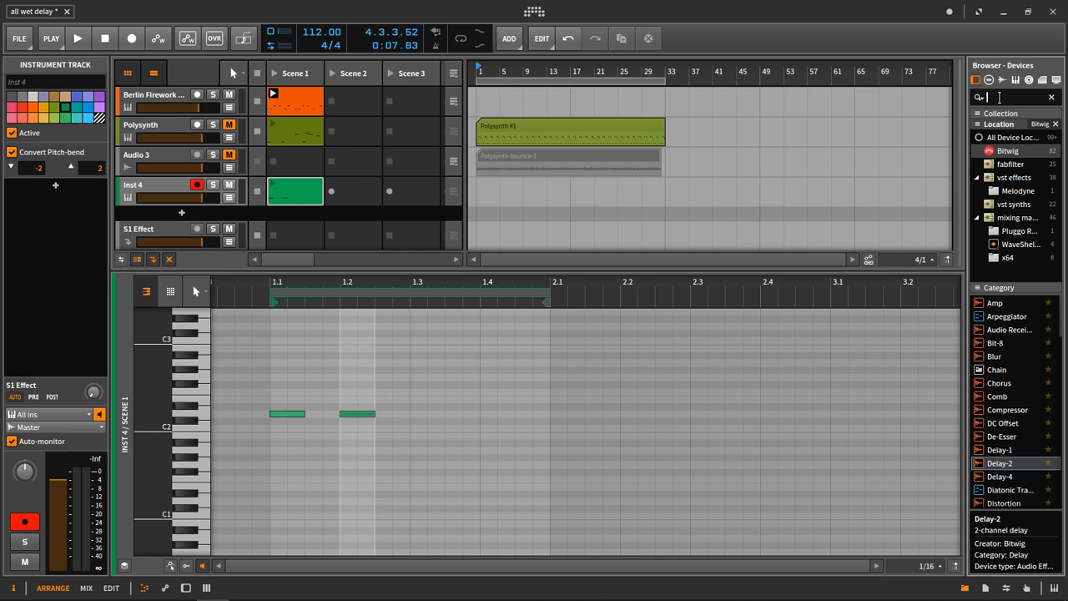
text(poly)
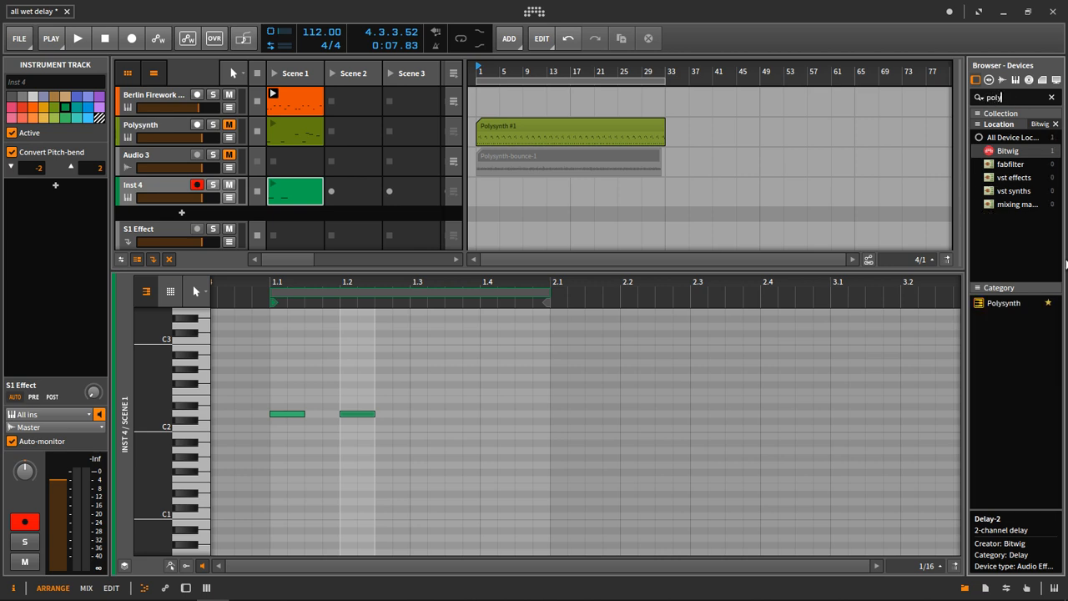
drag(1018, 309, 148, 191)
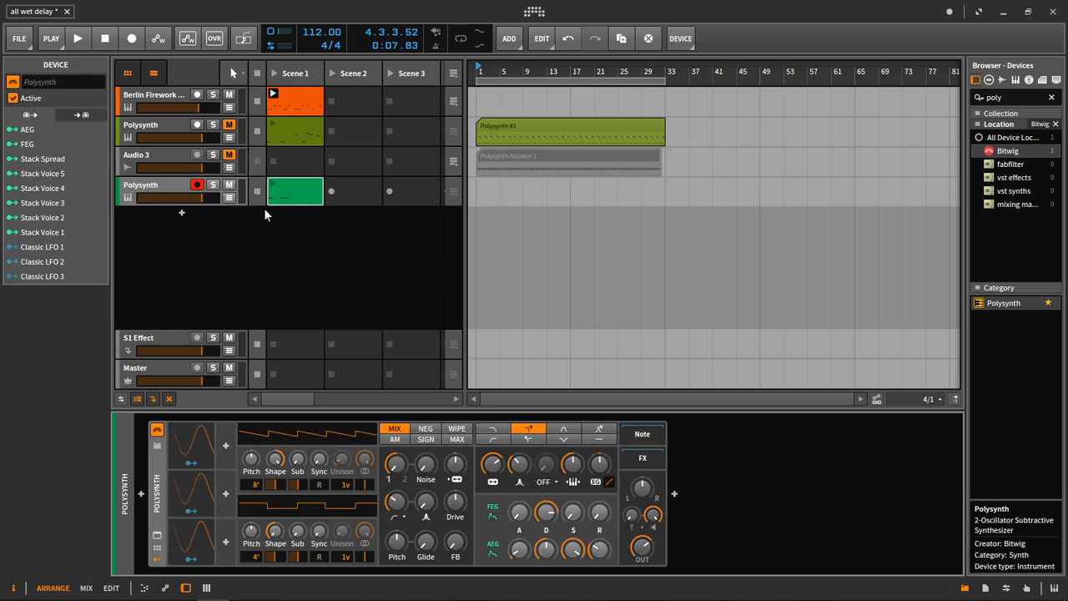
click(274, 186)
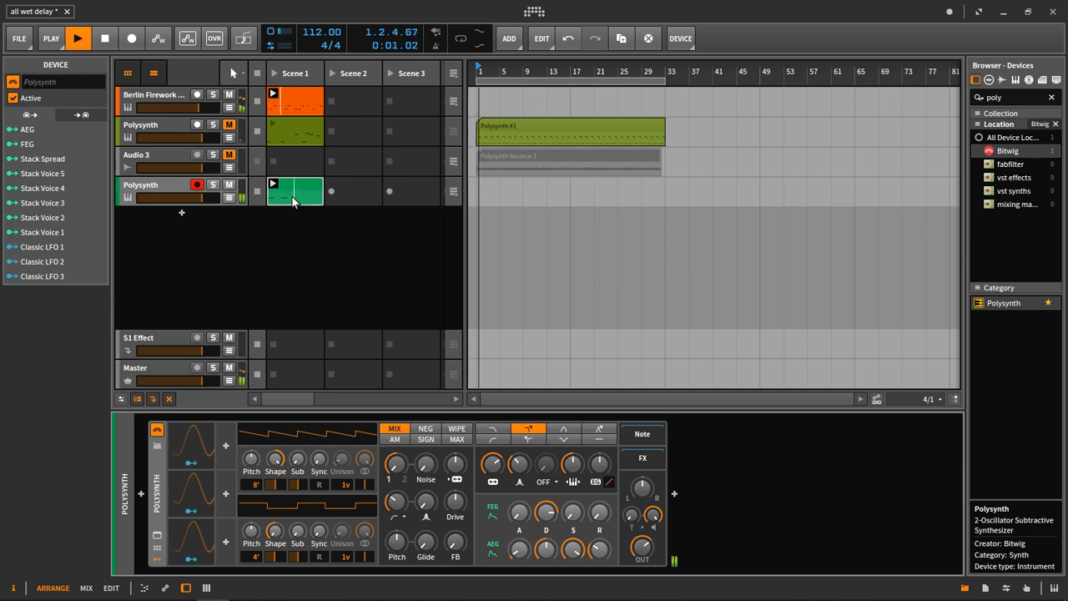
double_click(309, 198)
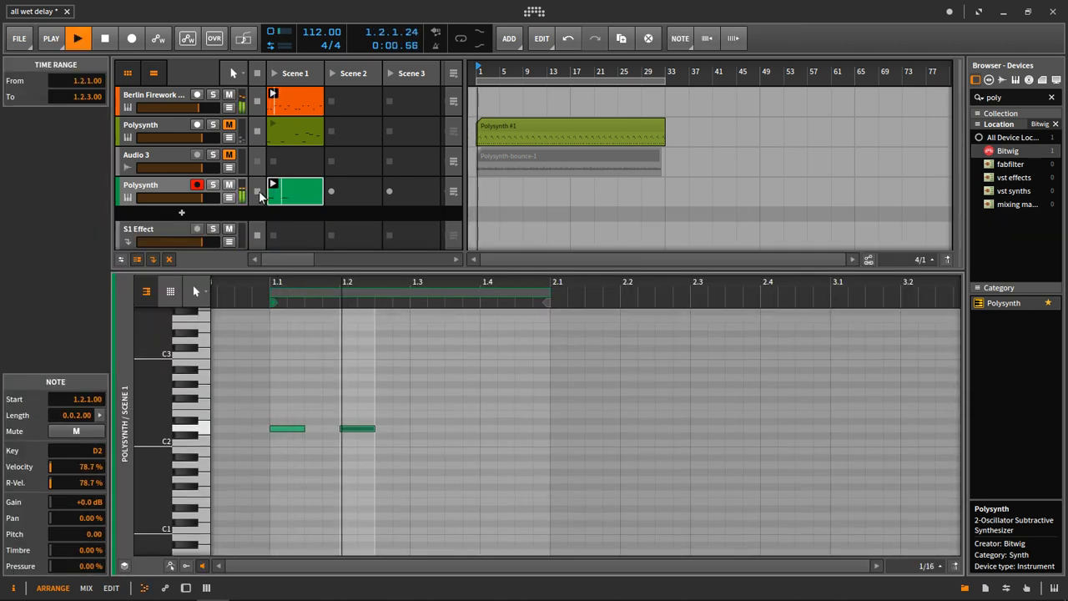
key(space)
Set the new Polysynth's oscillator 1 to 16' and switch the oscillator mix mode to AM.
double_click(165, 189)
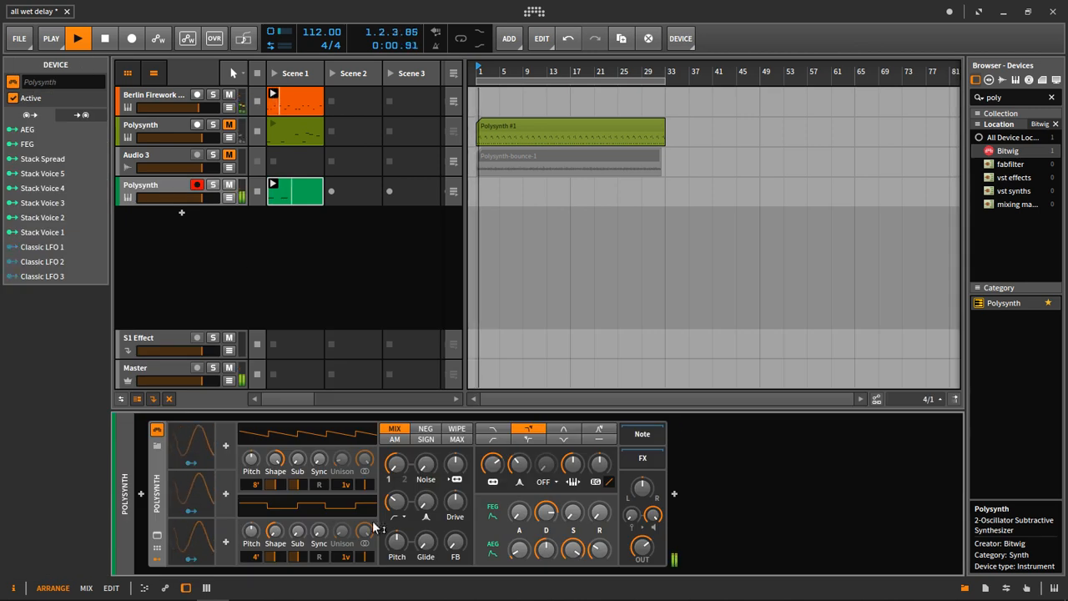
drag(255, 484, 255, 502)
drag(320, 461, 320, 457)
click(394, 439)
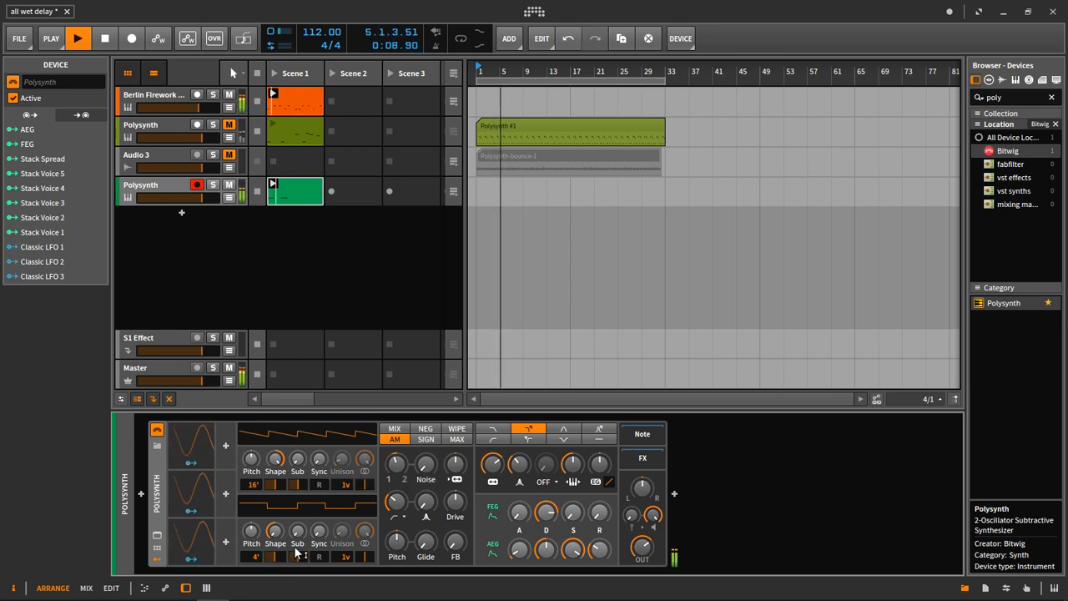
Set oscillator 2 to 8' with two unison voices, a changed shape, and a pulse width of about 35%.
drag(253, 556, 253, 569)
drag(298, 534, 276, 508)
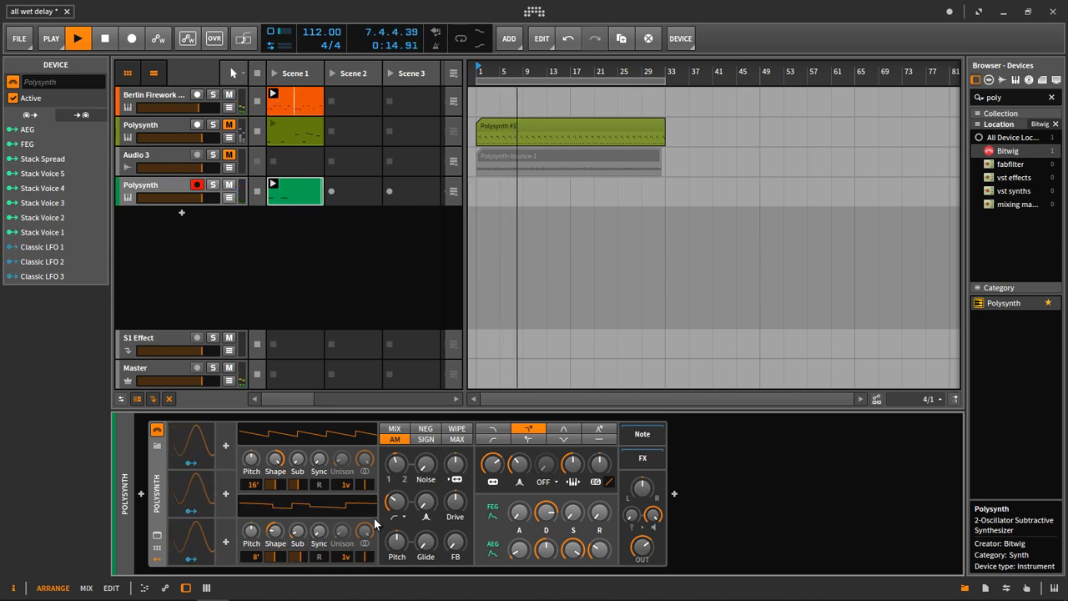
drag(346, 557, 275, 560)
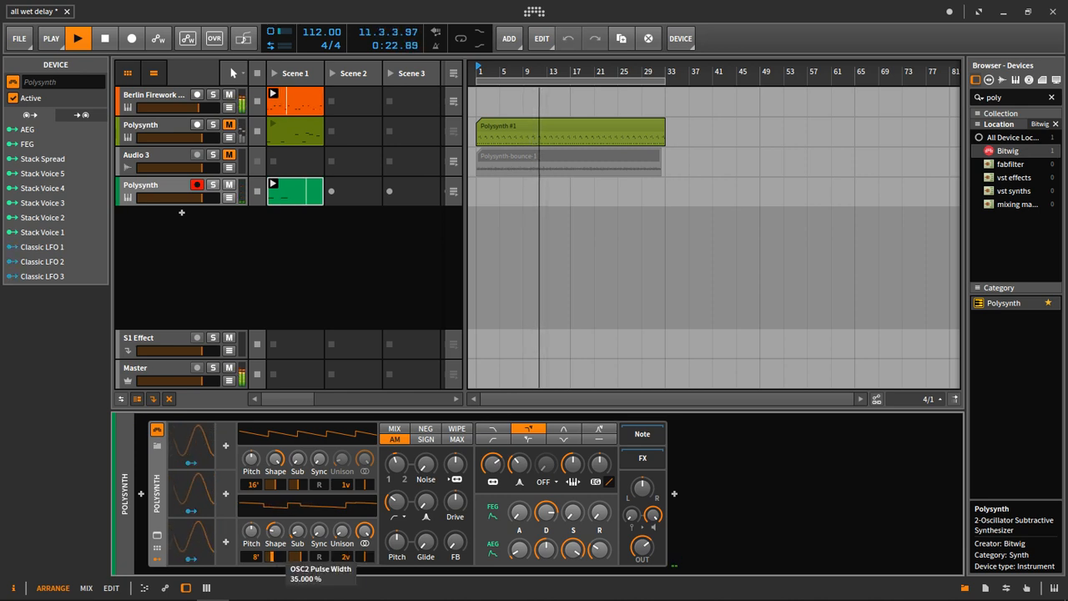
Lengthen the first D2 note to one beat and replace the second note with a C2 note at 1.3.3, 0.0.2.00 long.
double_click(309, 196)
key(space)
key(space)
click(358, 472)
key(space)
drag(304, 430, 515, 443)
key(space)
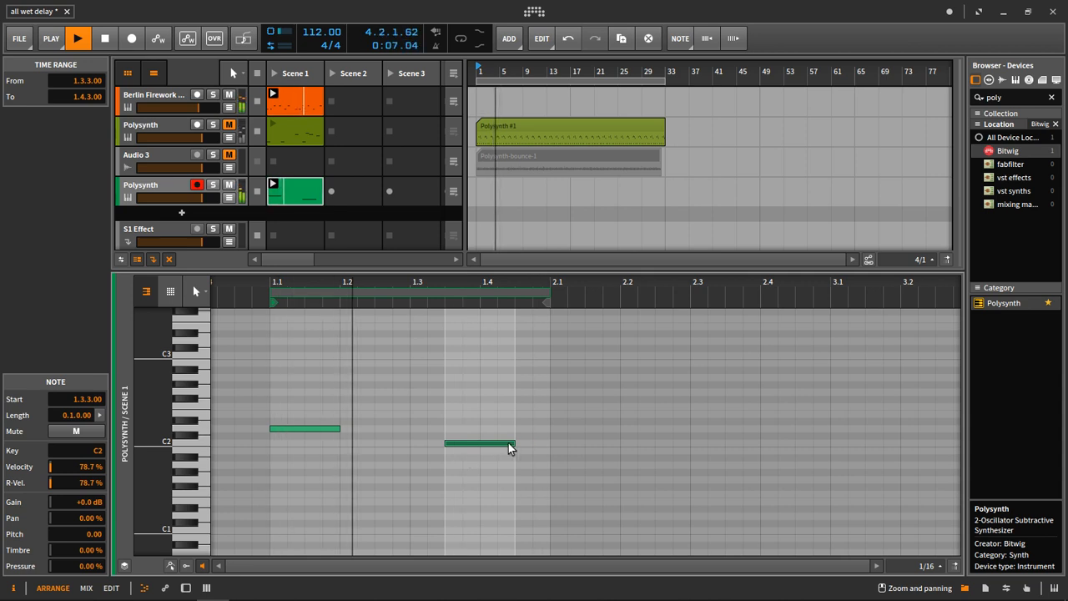
drag(510, 444, 480, 444)
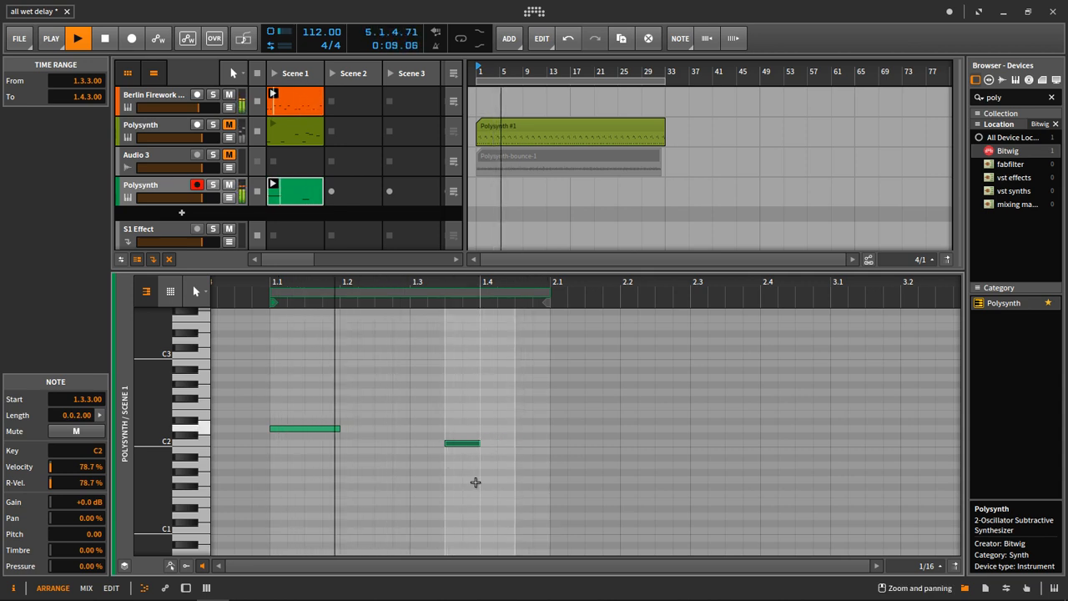
Adjust the new Polysynth's amplitude envelope, with sustain at about 91.5%, and audition the clip.
click(171, 187)
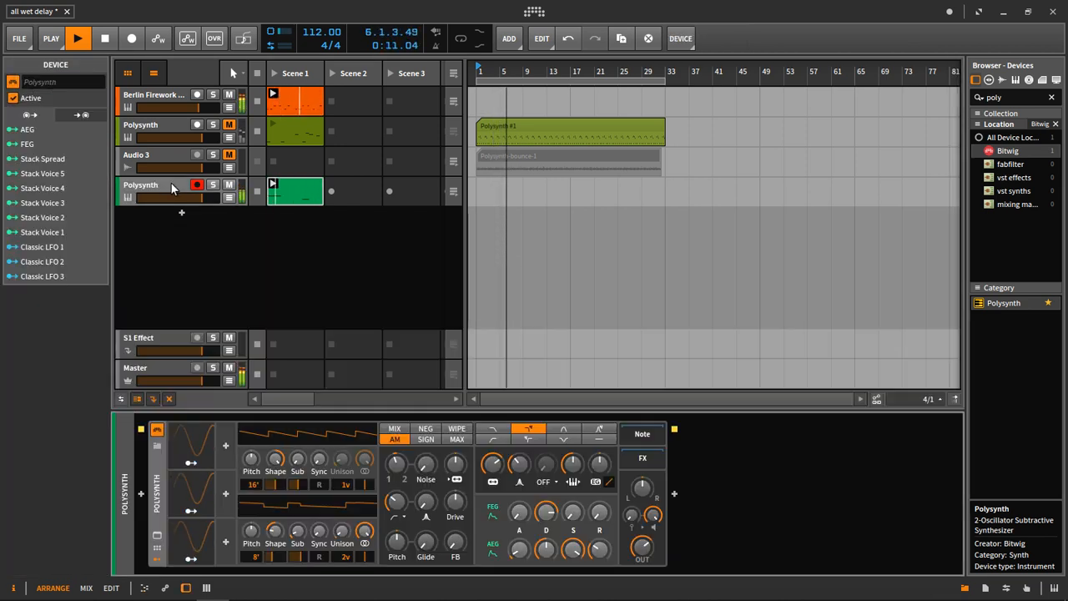
key(space)
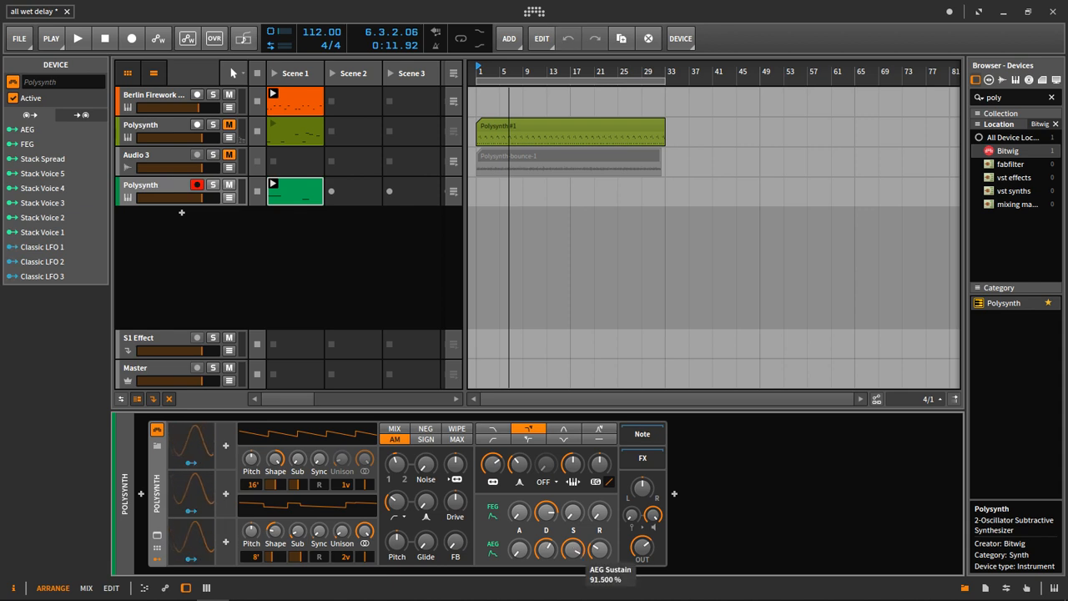
drag(599, 555, 604, 558)
key(space)
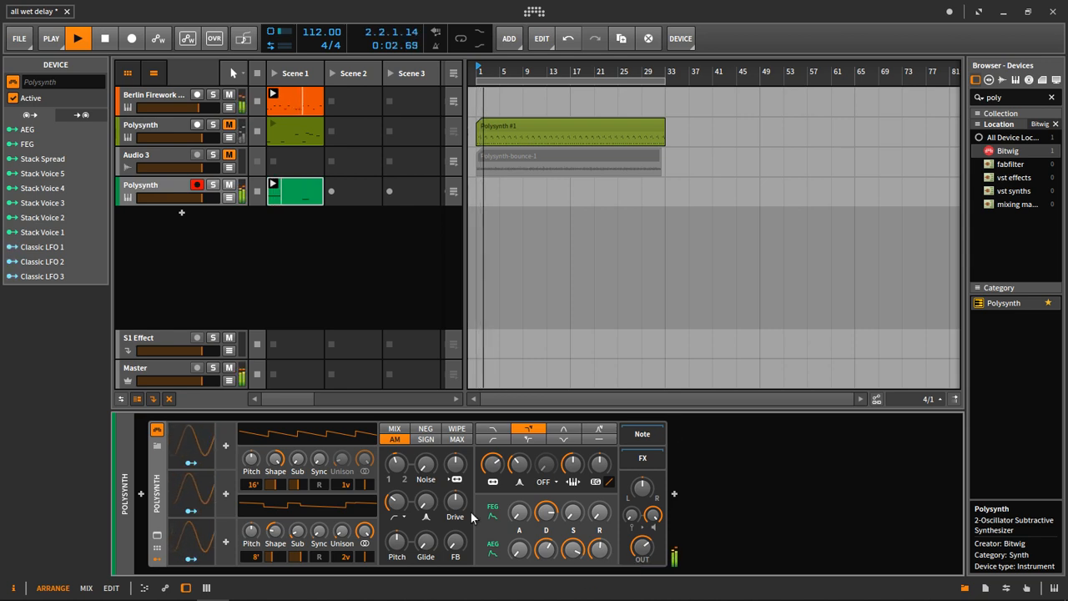
key(space)
Set the filter's waveshaper to SIN, raise its amount and the Drive, and set Feedback to about 24.5%.
click(545, 481)
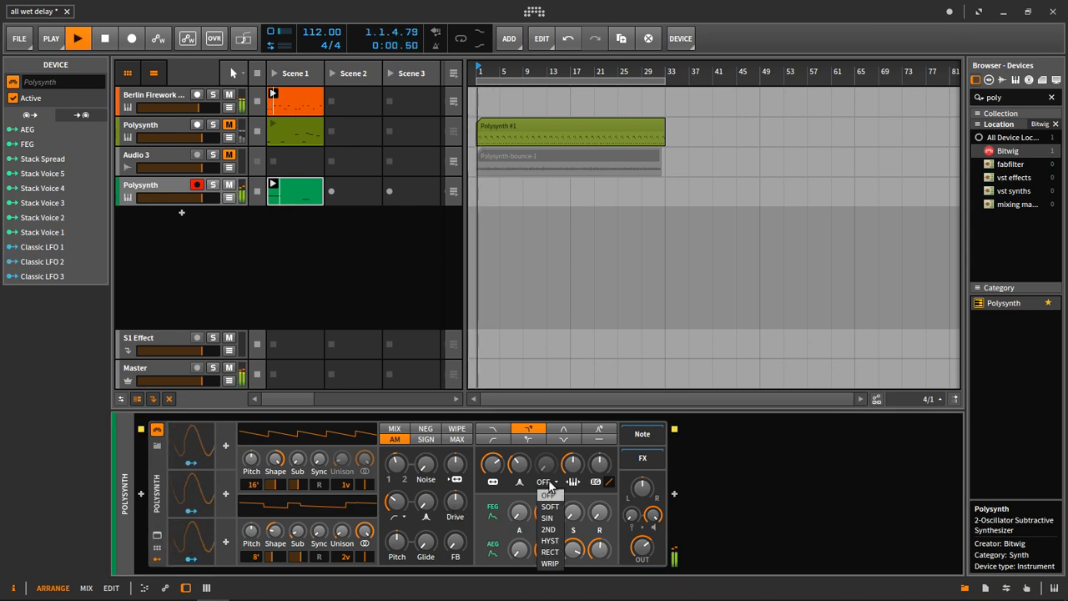
click(550, 506)
drag(550, 470, 550, 416)
drag(456, 506, 456, 487)
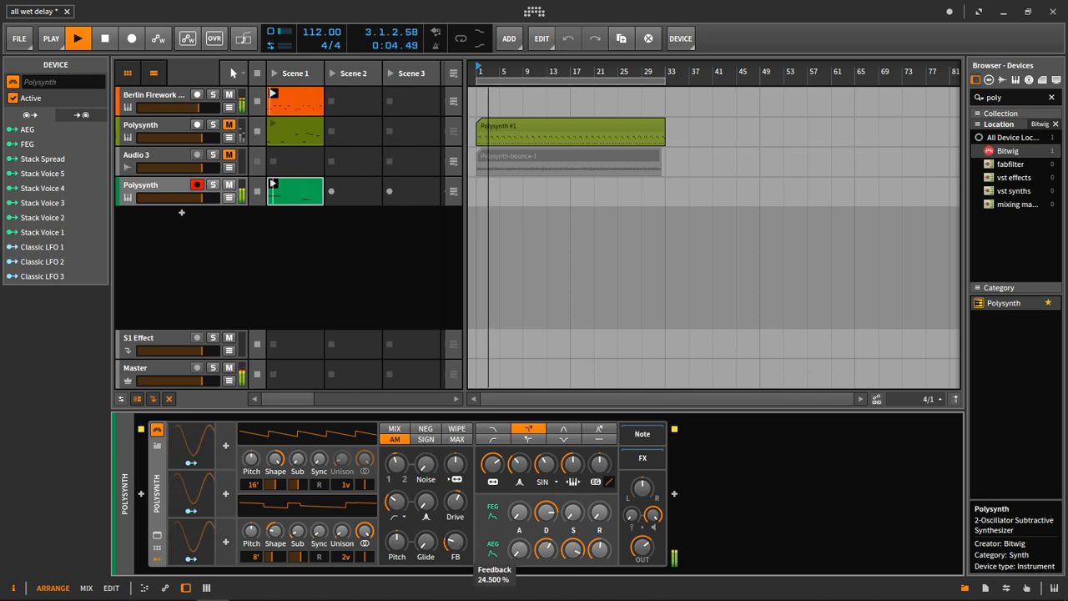
Set oscillator 1 to 32', raise the high-pass cutoff, and adjust the filter envelope depth to about +8.6 st.
mouse_move(645, 553)
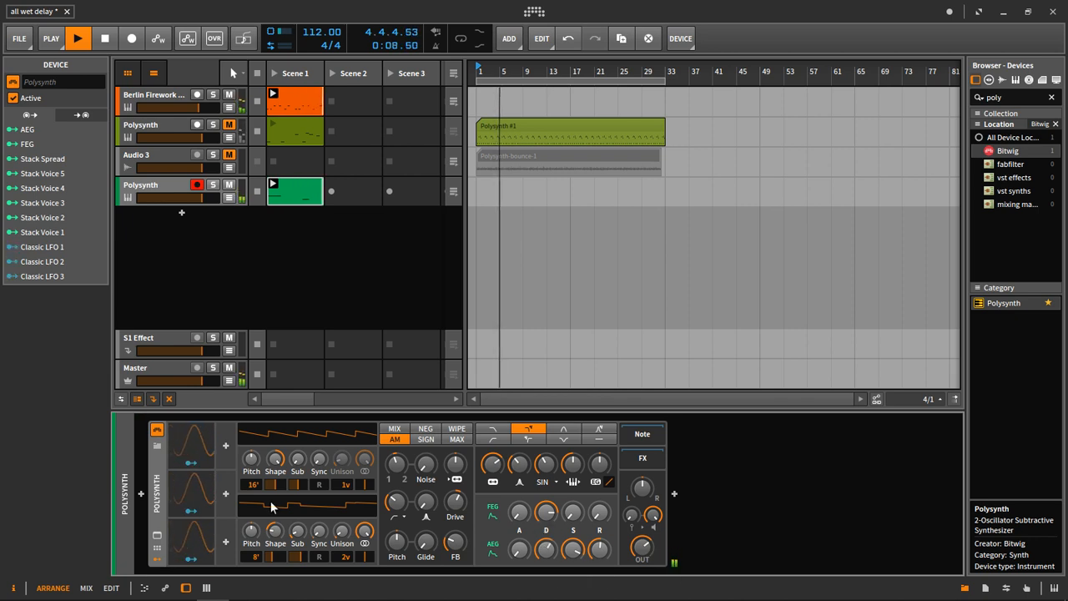
drag(256, 487, 257, 506)
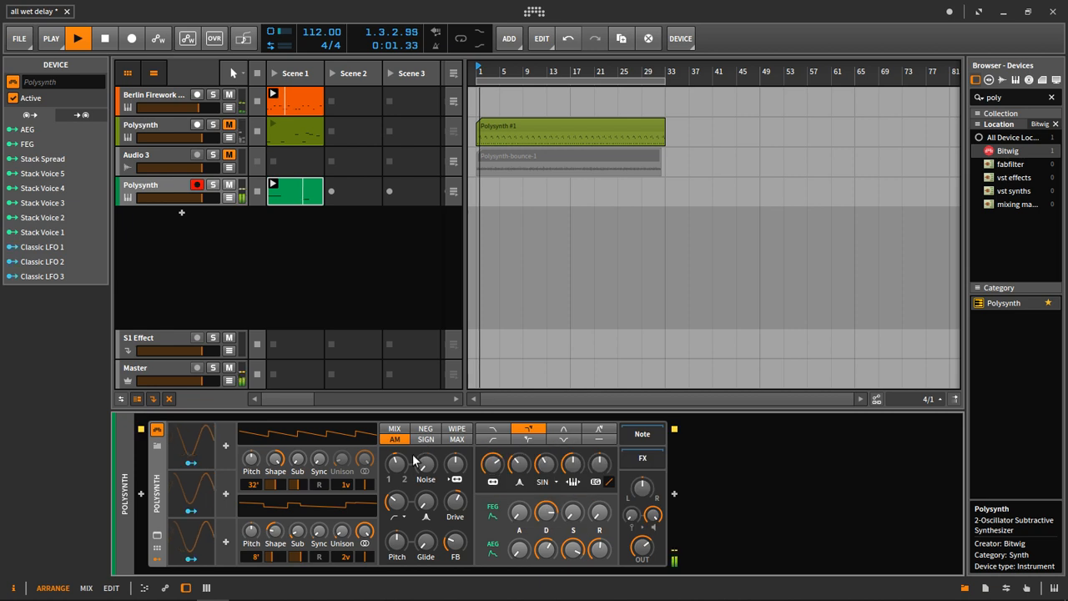
mouse_move(396, 506)
mouse_down()
mouse_move(396, 494)
mouse_move(400, 504)
mouse_up()
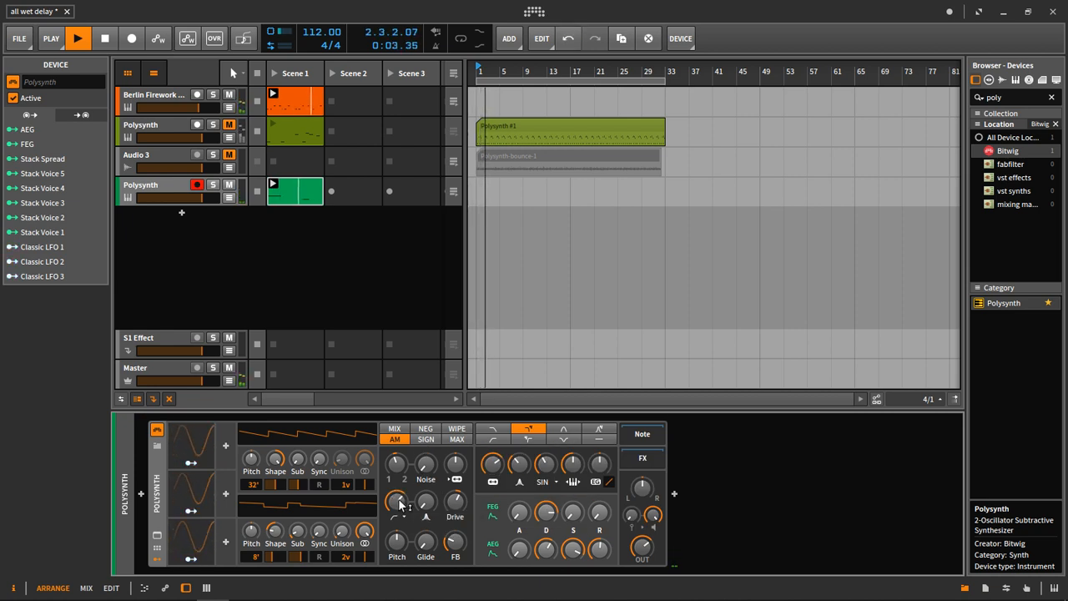
drag(488, 478, 457, 505)
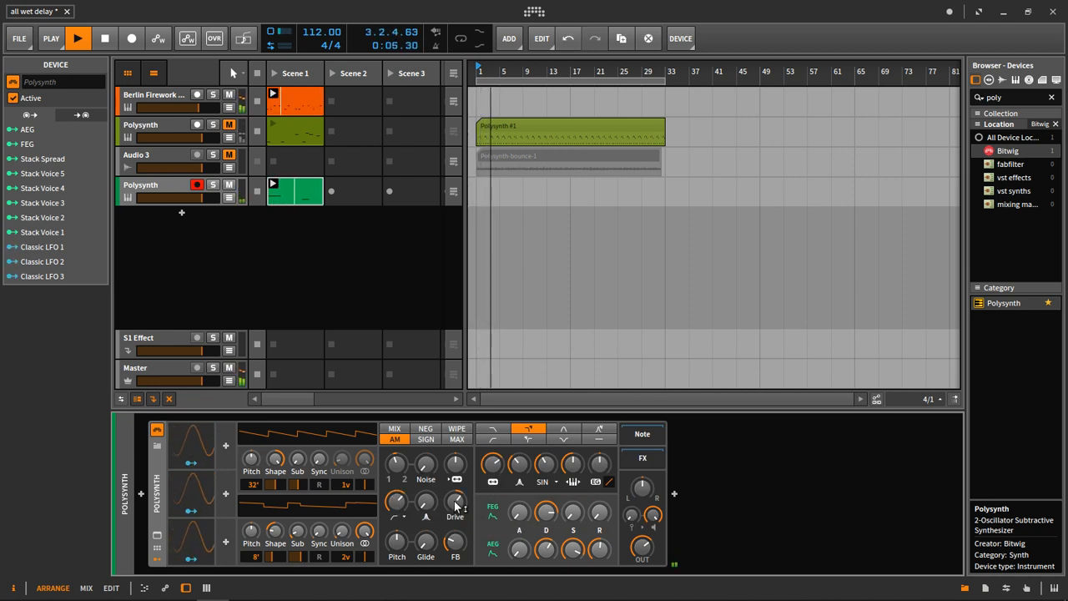
drag(605, 466, 605, 469)
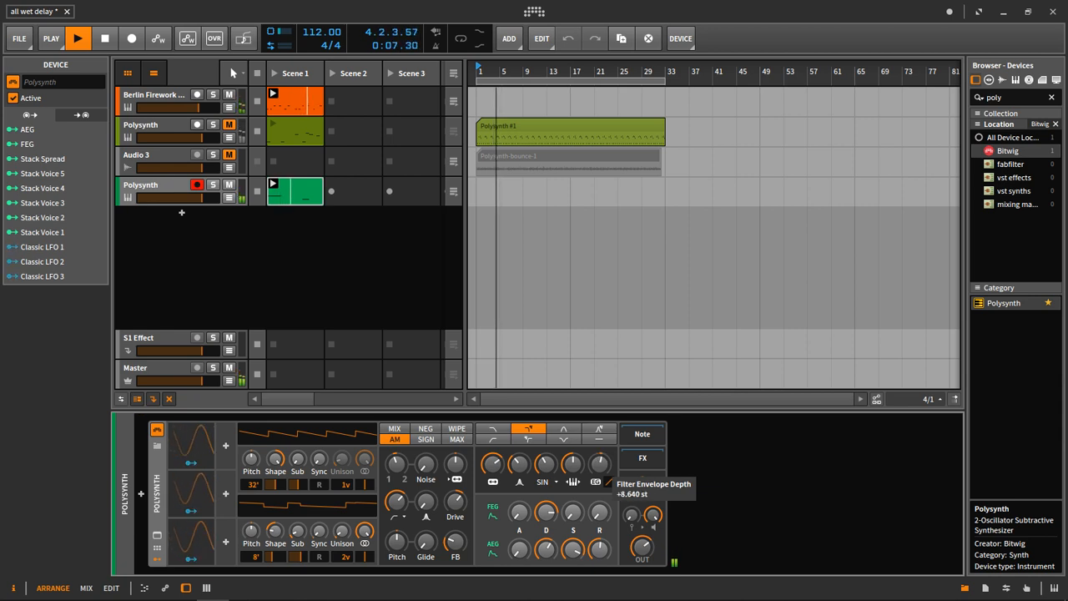
drag(604, 469, 605, 471)
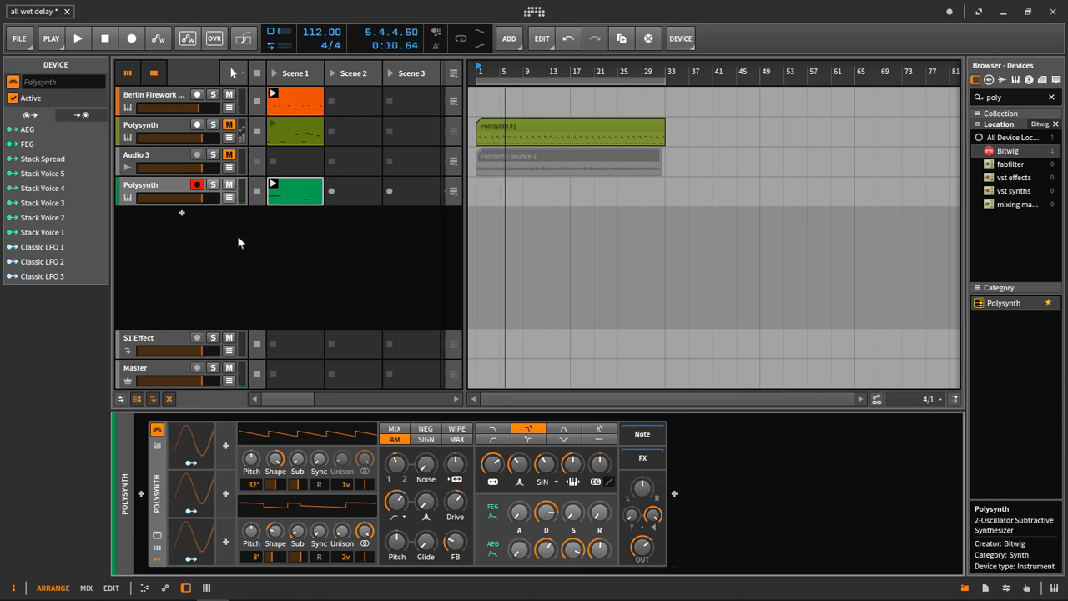
Lengthen the D2 note in the new Polysynth clip to 0.1.2.00 and audition it.
click(158, 187)
double_click(284, 199)
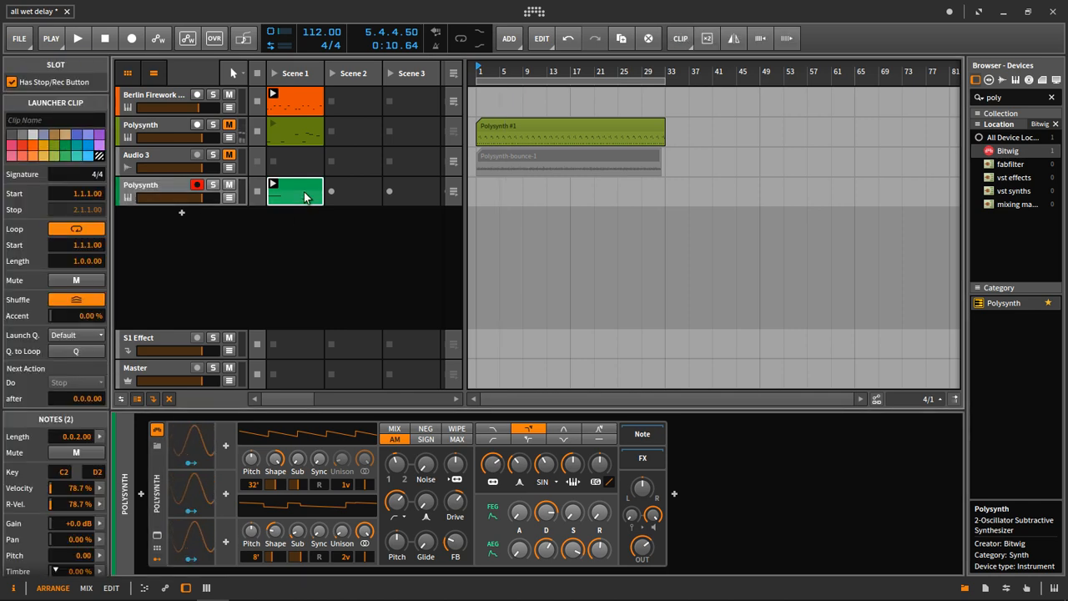
drag(337, 422, 365, 423)
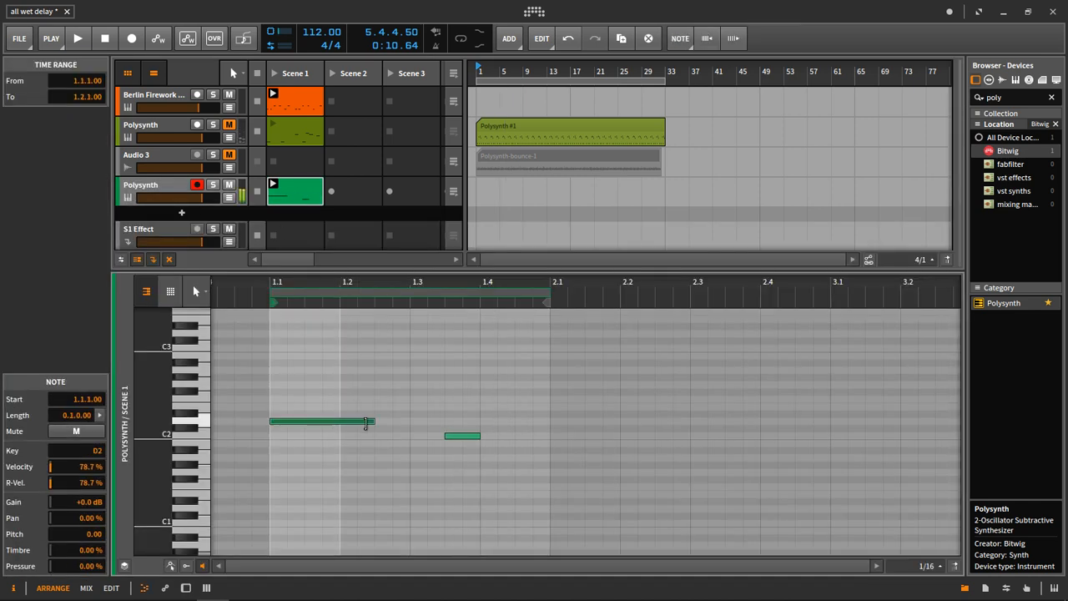
key(space)
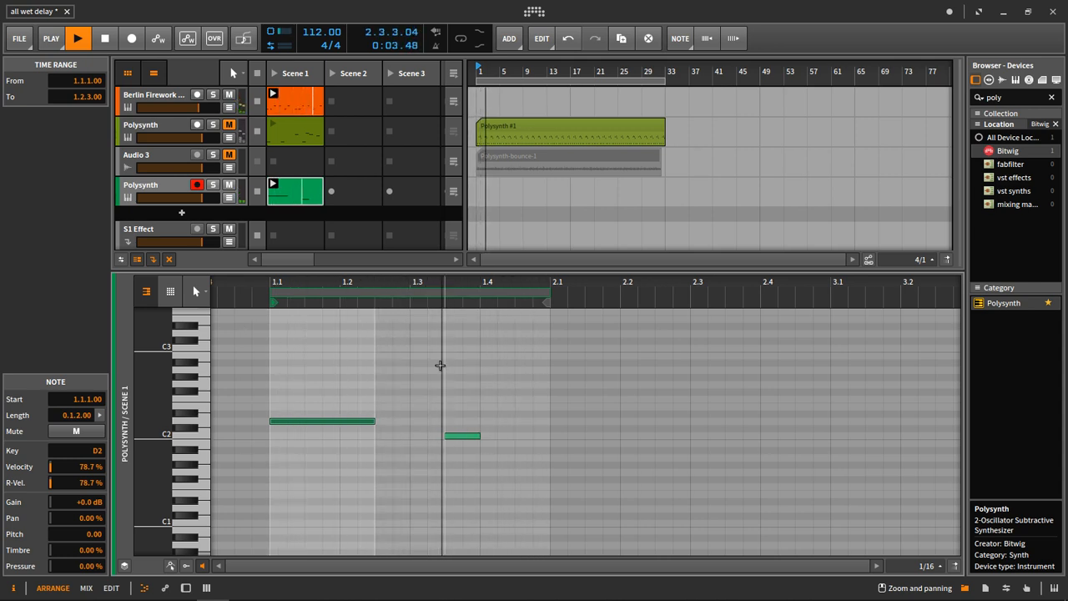
Add a C3 note at beat 1.4, 0.0.2.00 long, to the new Polysynth clip and audition it.
key(space)
double_click(502, 334)
drag(510, 334, 501, 349)
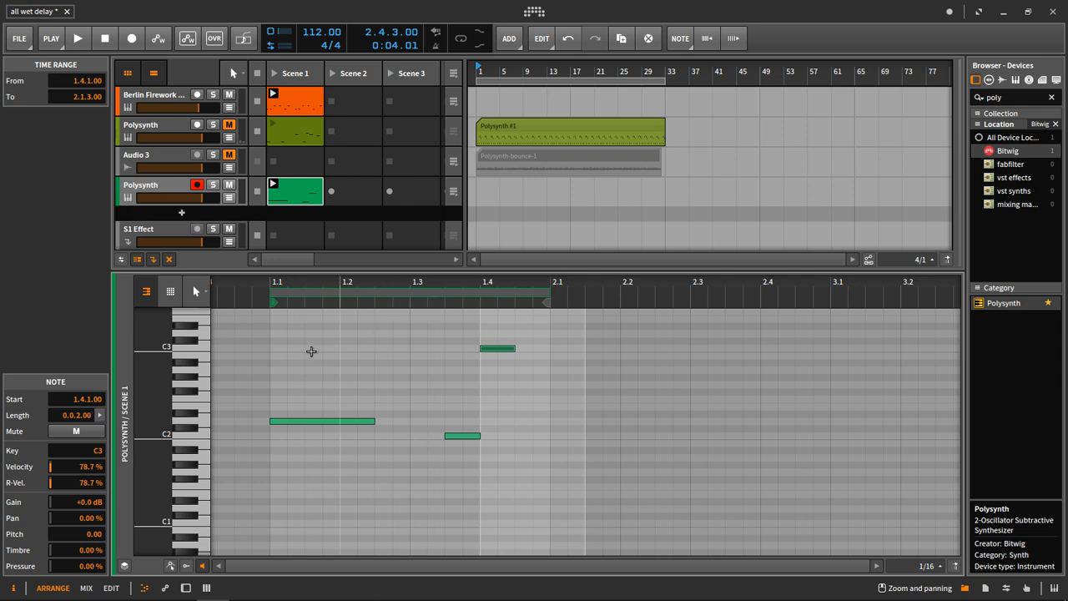
key(space)
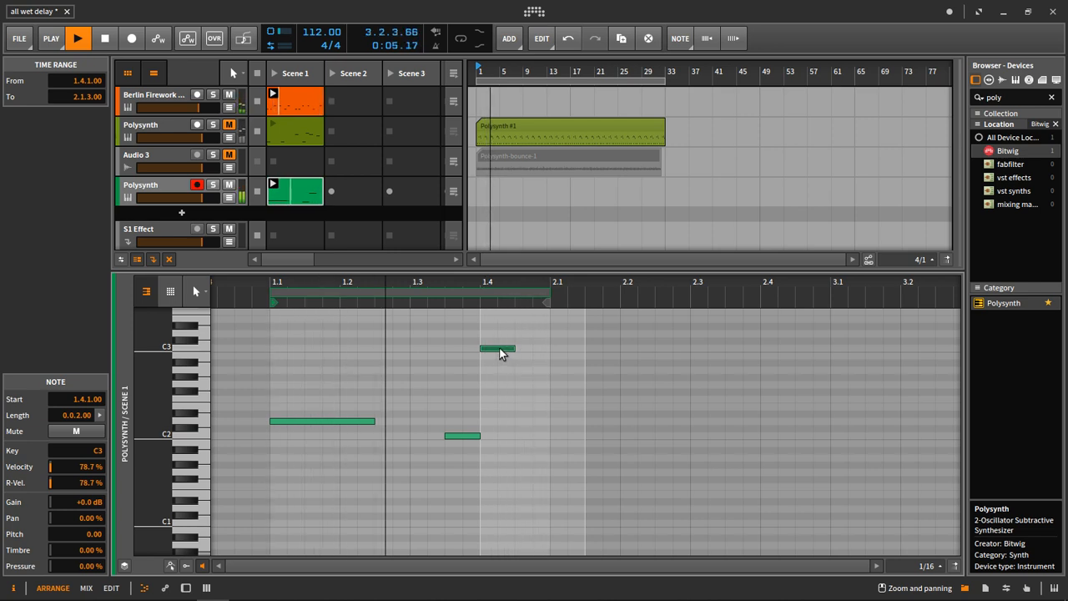
Transpose the note at beat 1.4 down two octaves to C1 and audition the riff.
key(space)
key(shift+Down)
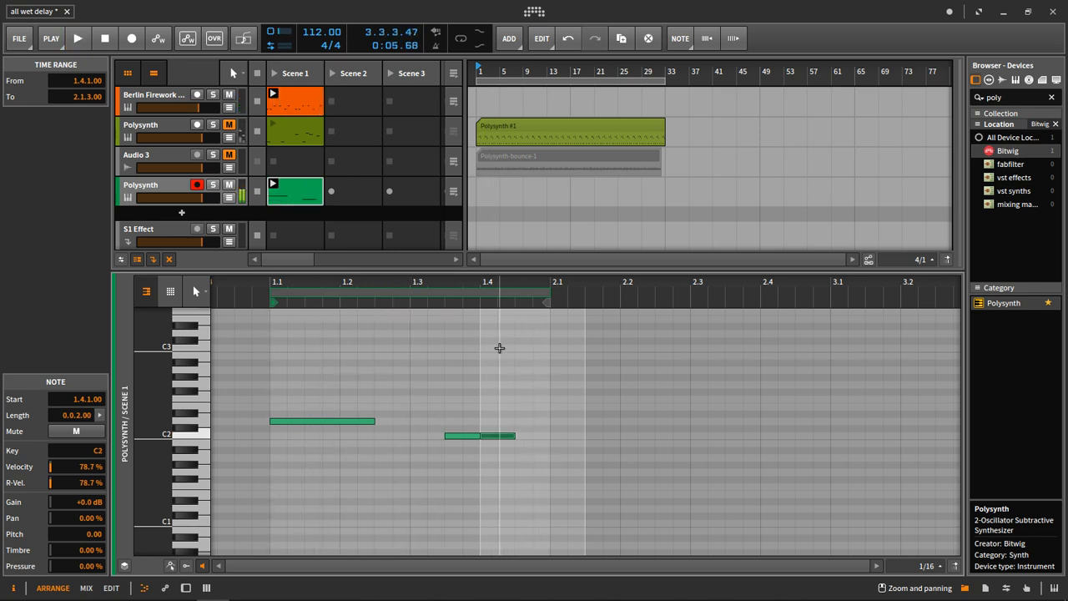
key(space)
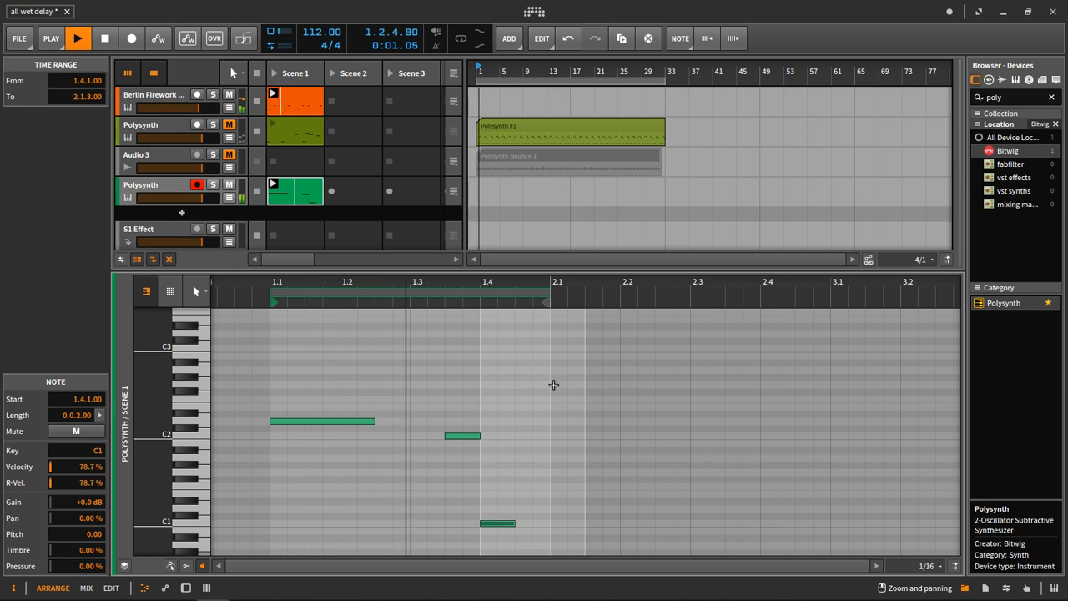
Add a Delay-2 effect after the synth on the second Polysynth track.
click(151, 189)
key(d)
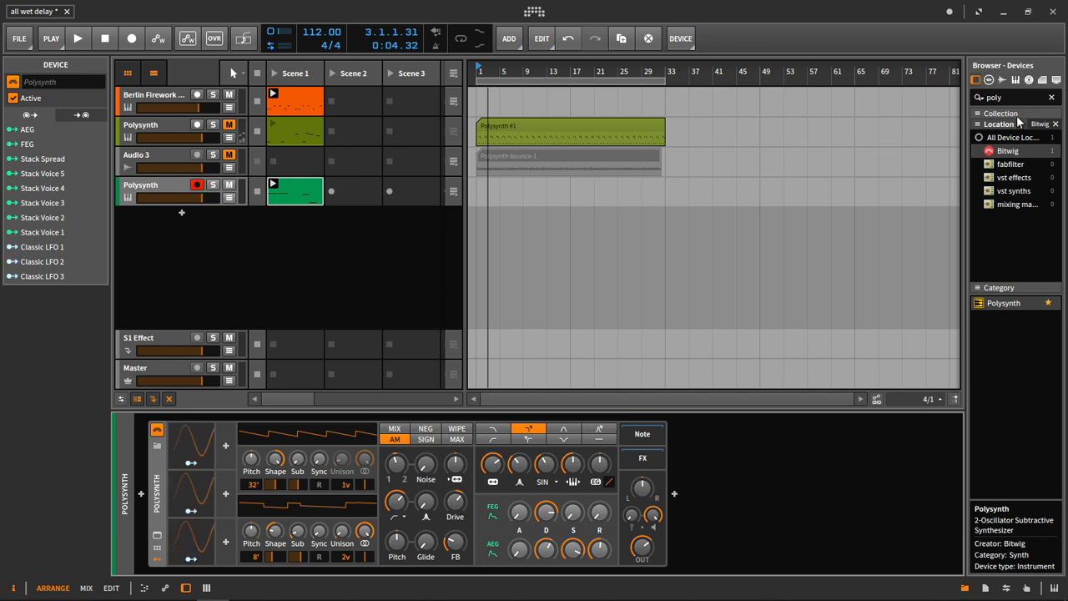
click(1051, 98)
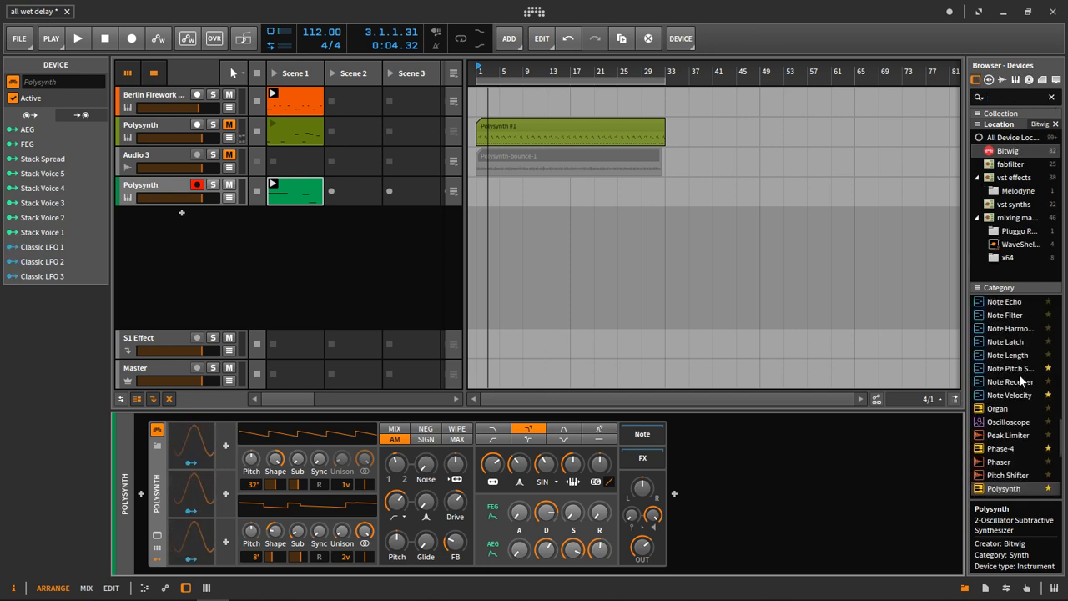
scroll(1019, 381, up, 15)
drag(1000, 463, 926, 492)
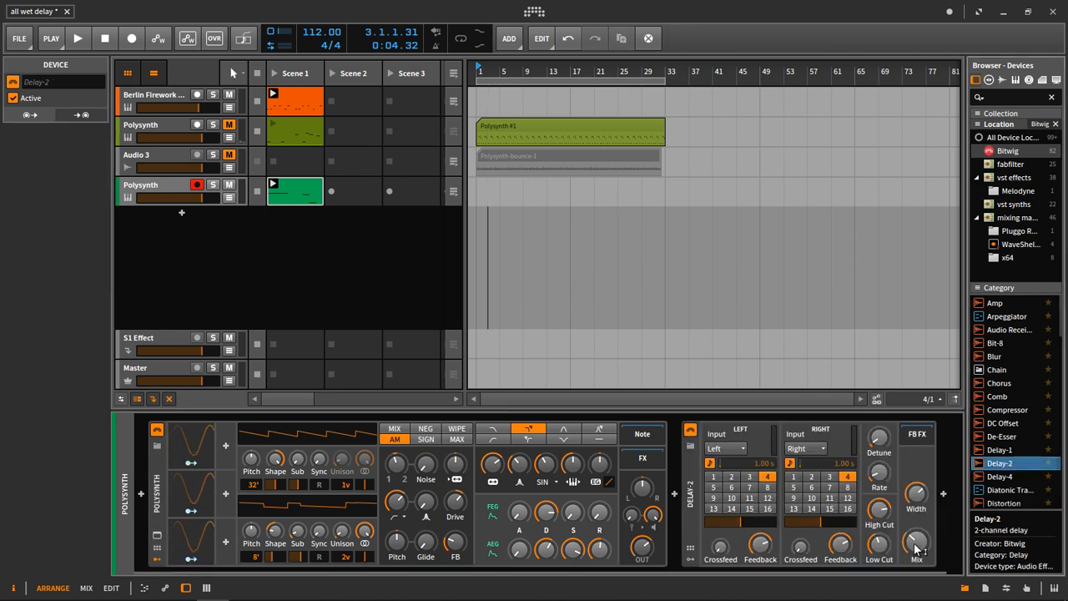
Set the right delay time to 6 sixteenths and raise the feedback and crossfeed of both Delay-2 channels.
click(812, 489)
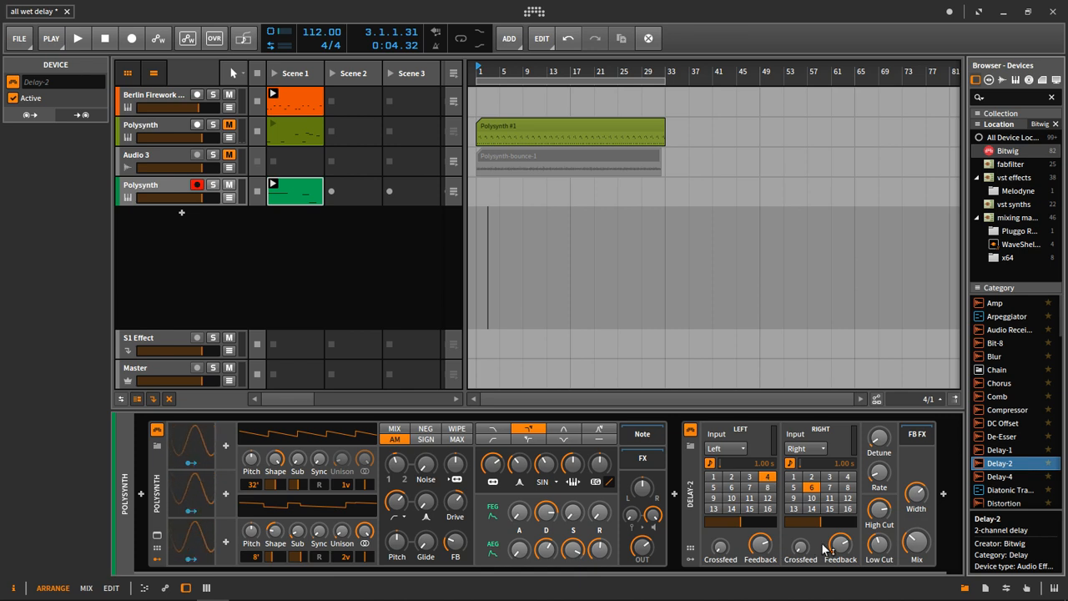
drag(838, 544, 839, 538)
drag(749, 545, 801, 550)
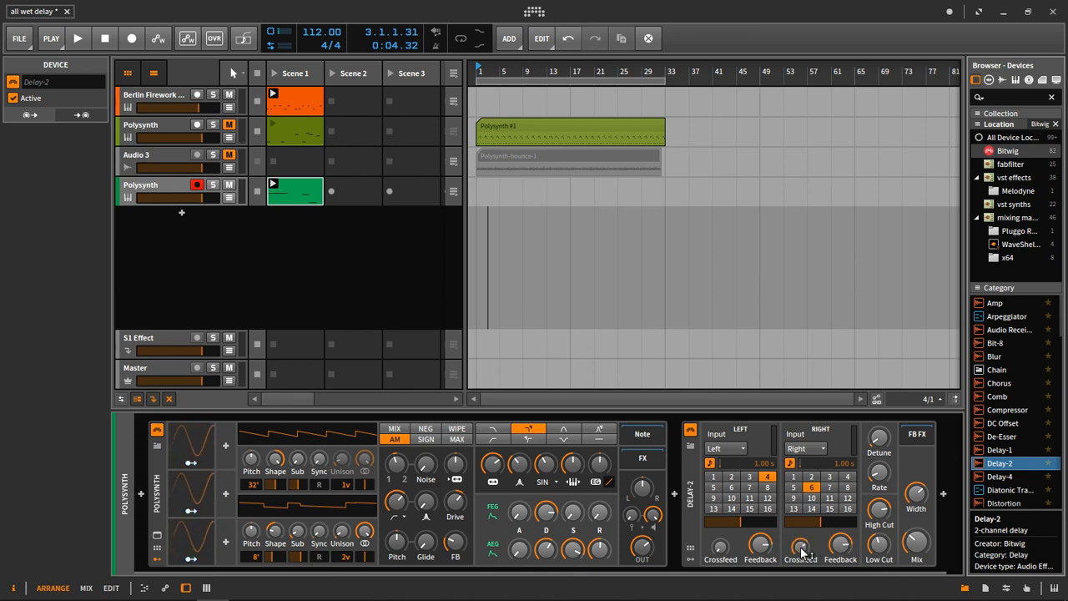
drag(724, 553, 723, 551)
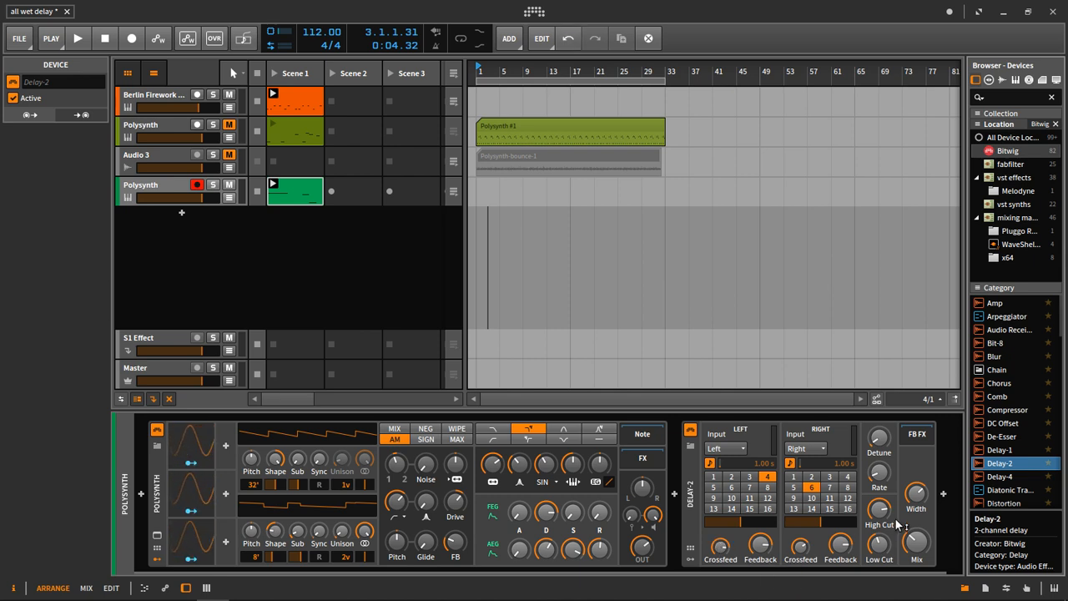
Turn Delay-2's Mix fully wet and audition the delayed riff.
drag(882, 551, 882, 550)
drag(879, 511, 879, 510)
drag(879, 472, 878, 472)
drag(879, 438, 879, 437)
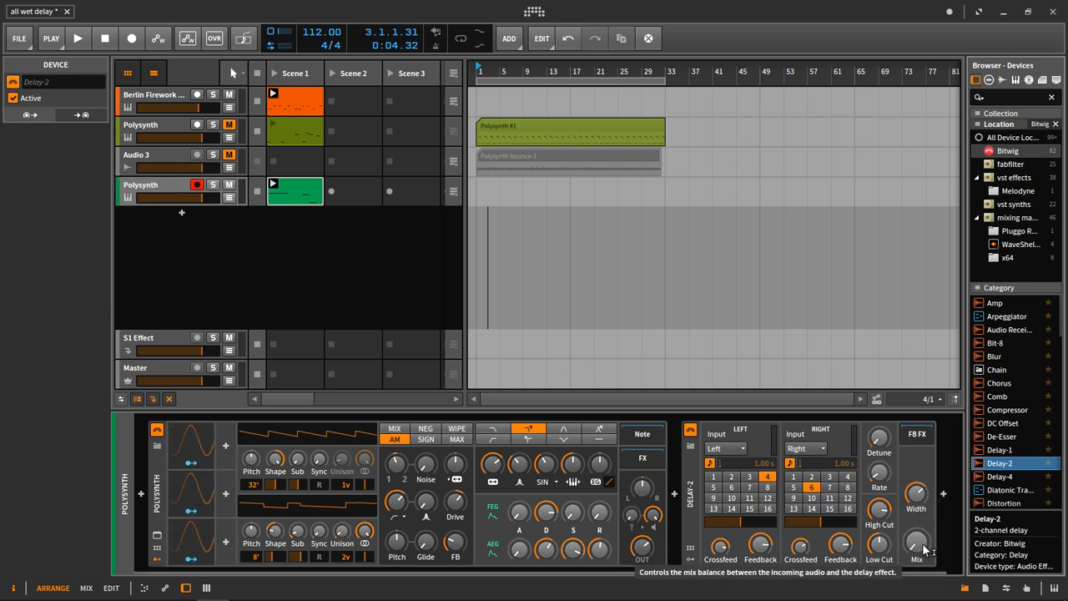
key(space)
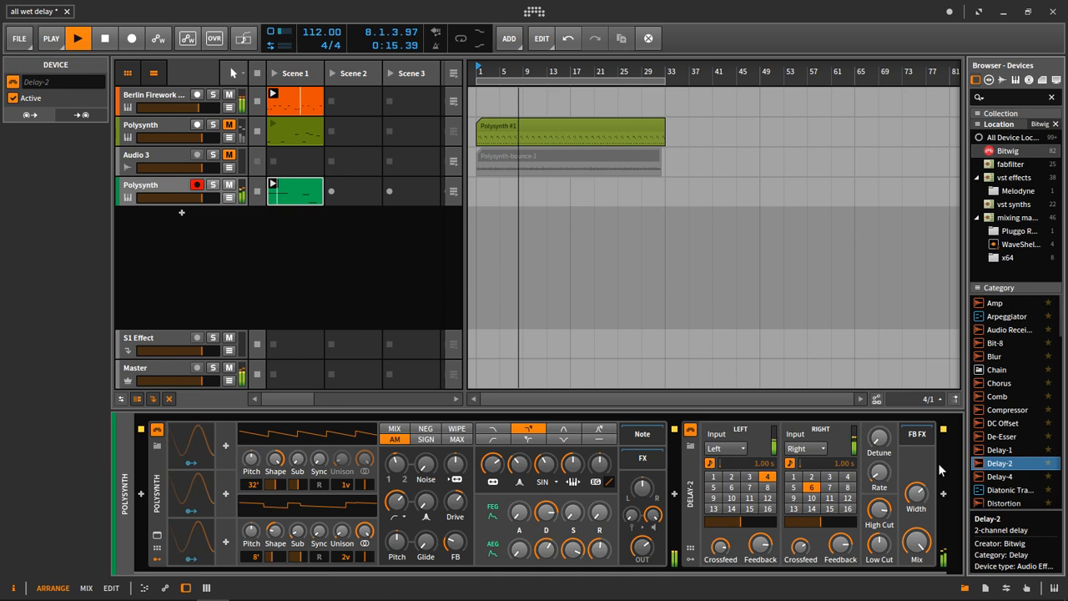
key(space)
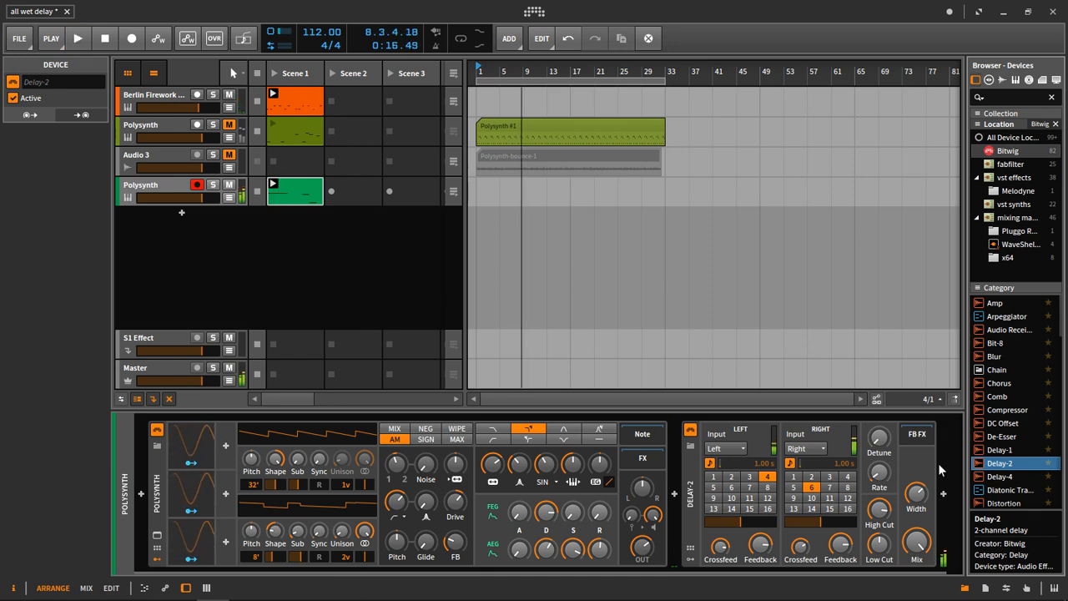
Compare playback of the riff with Delay-2 bypassed and with it active.
key(space)
key(space)
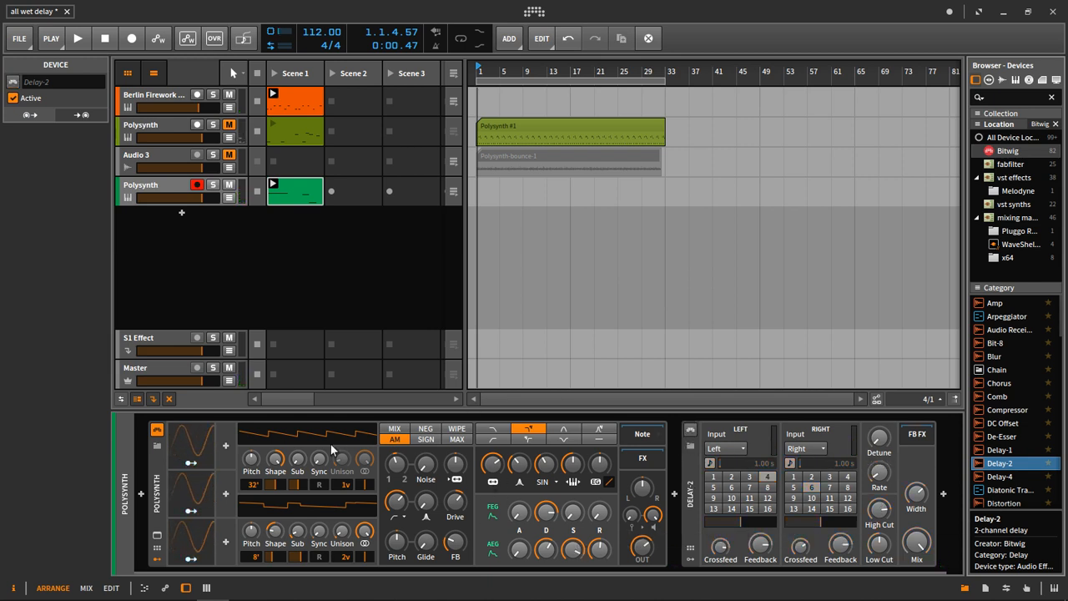
key(space)
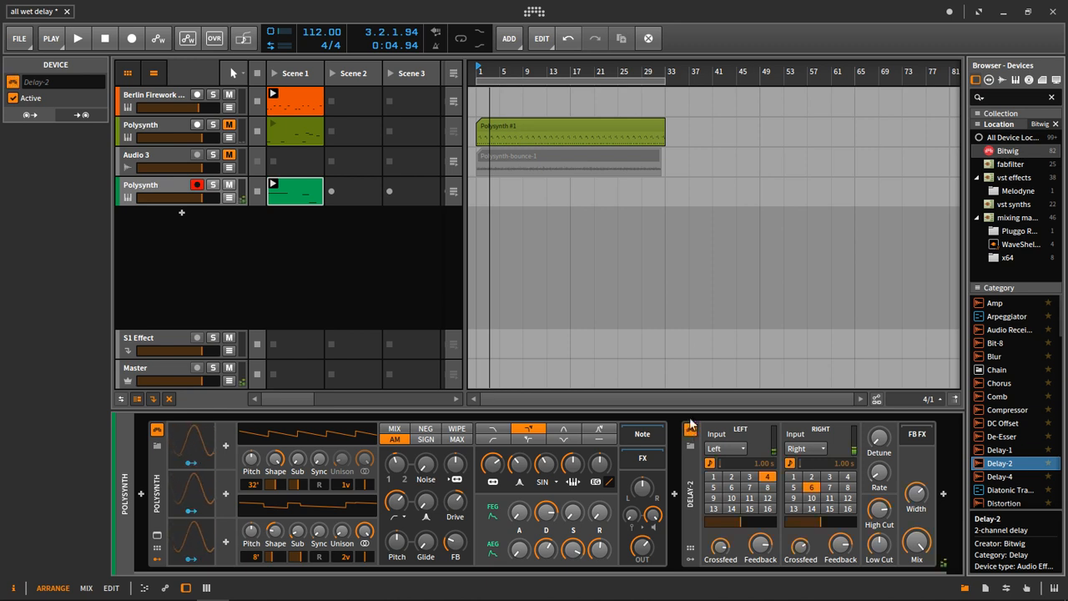
key(space)
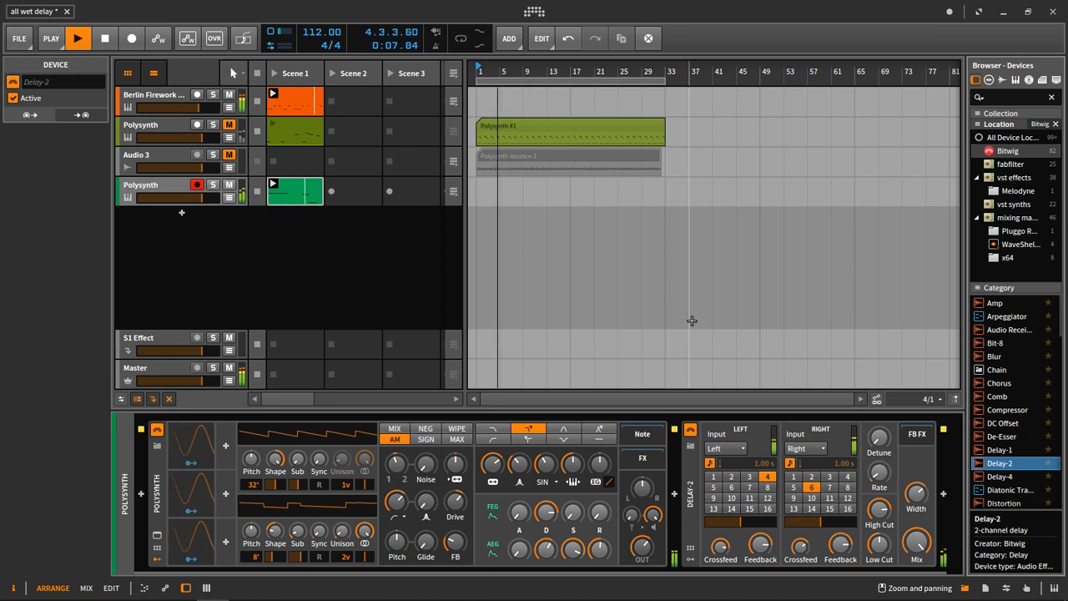
key(space)
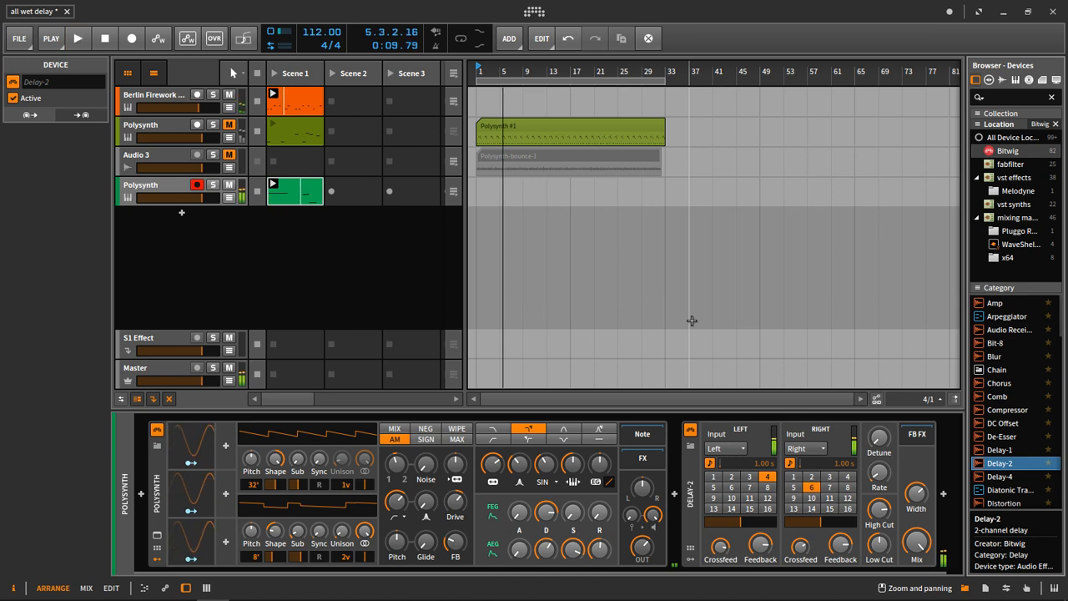
drag(878, 509, 879, 511)
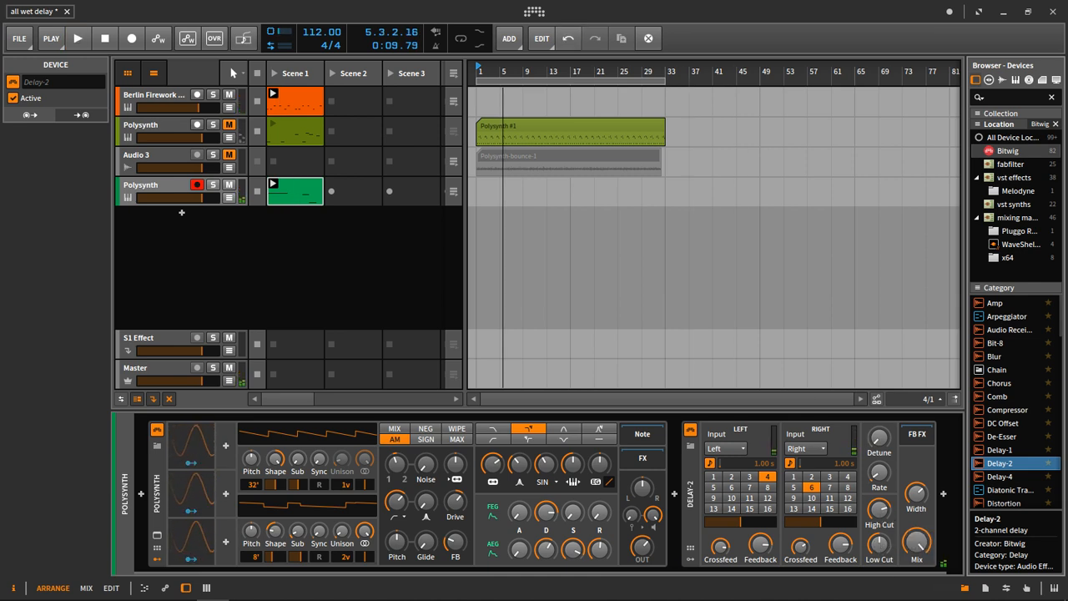
drag(840, 547, 841, 555)
drag(761, 547, 761, 553)
drag(801, 547, 801, 549)
drag(721, 547, 721, 551)
drag(494, 465, 494, 468)
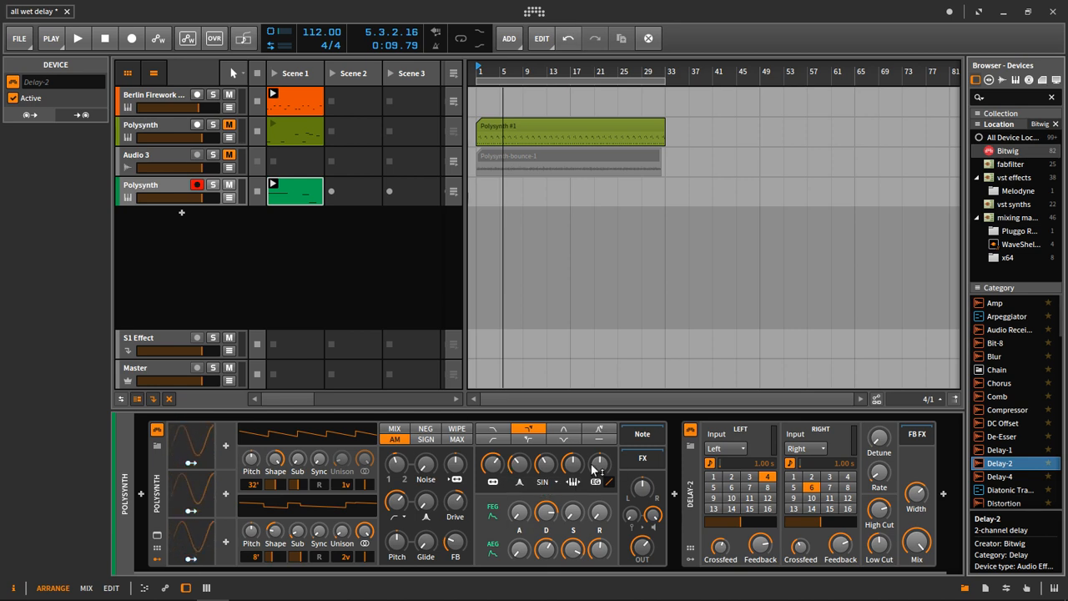
Audition the riff with Delay-2's Mix fully dry, and return the Mix to fully wet.
drag(918, 542, 926, 543)
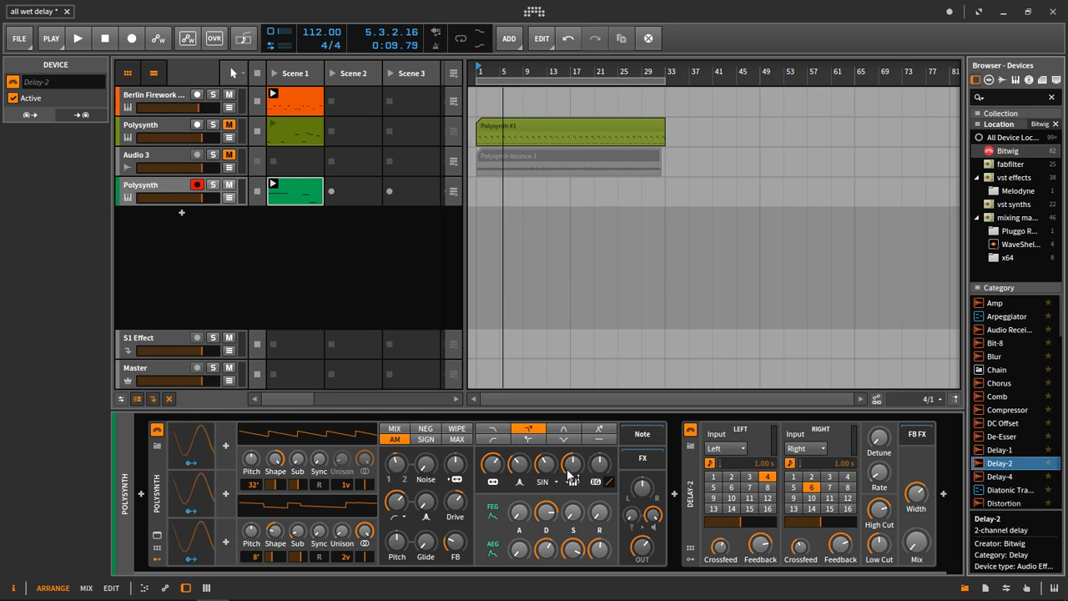
key(space)
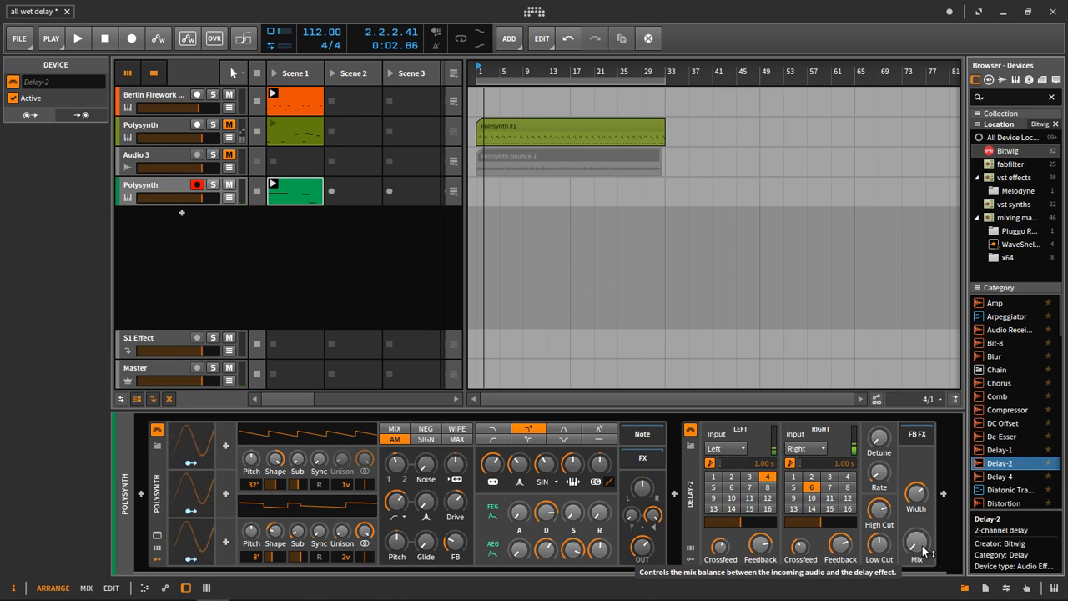
drag(924, 554, 924, 442)
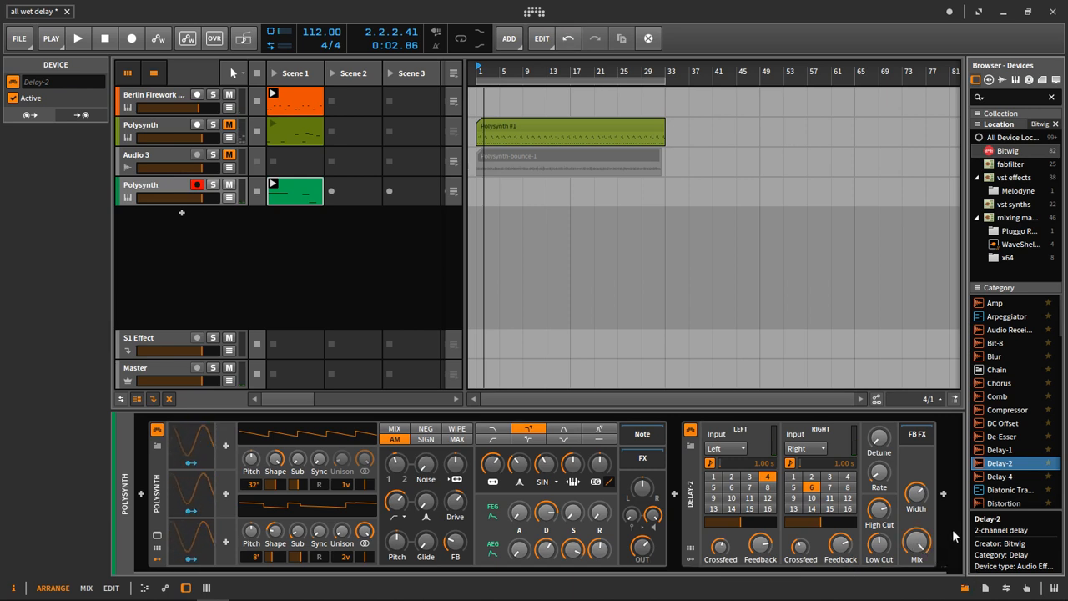
Play the fully wet riff with the Berlin Firework clip stopped, and relaunch that clip to hear both together.
key(space)
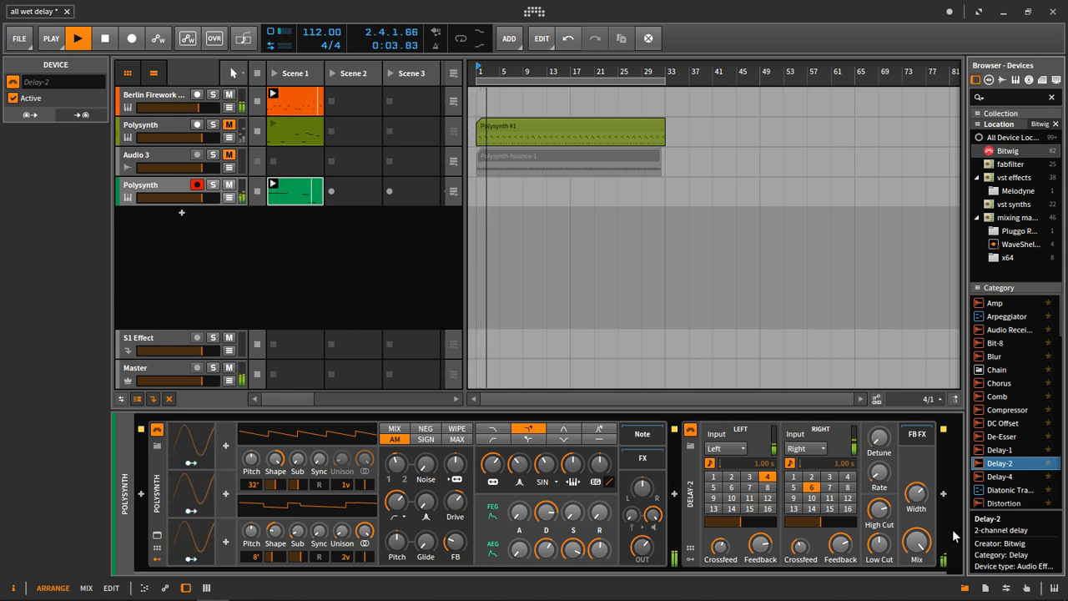
click(258, 101)
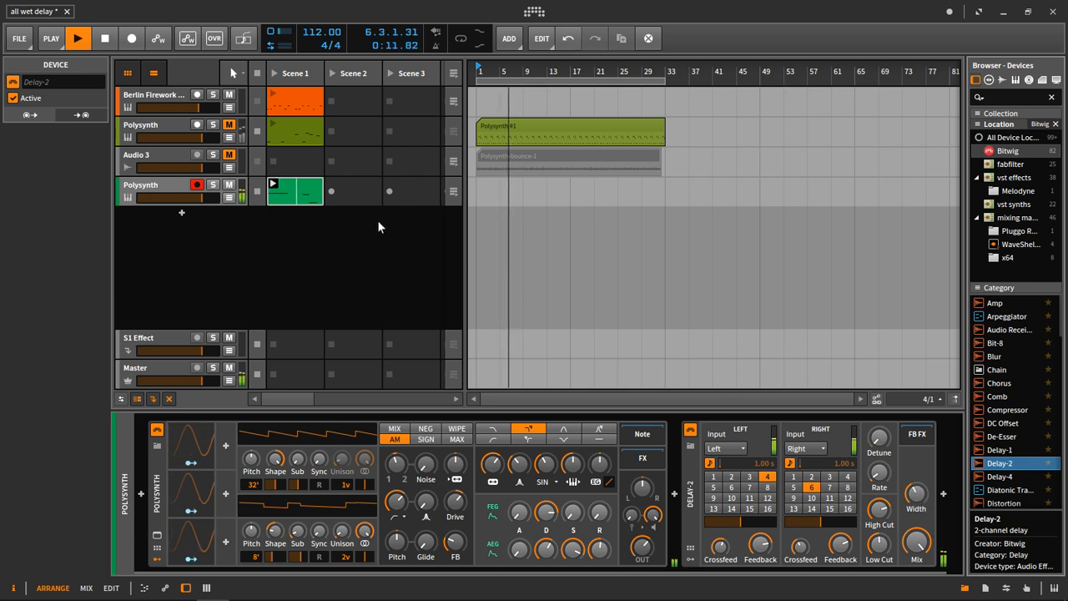
click(274, 95)
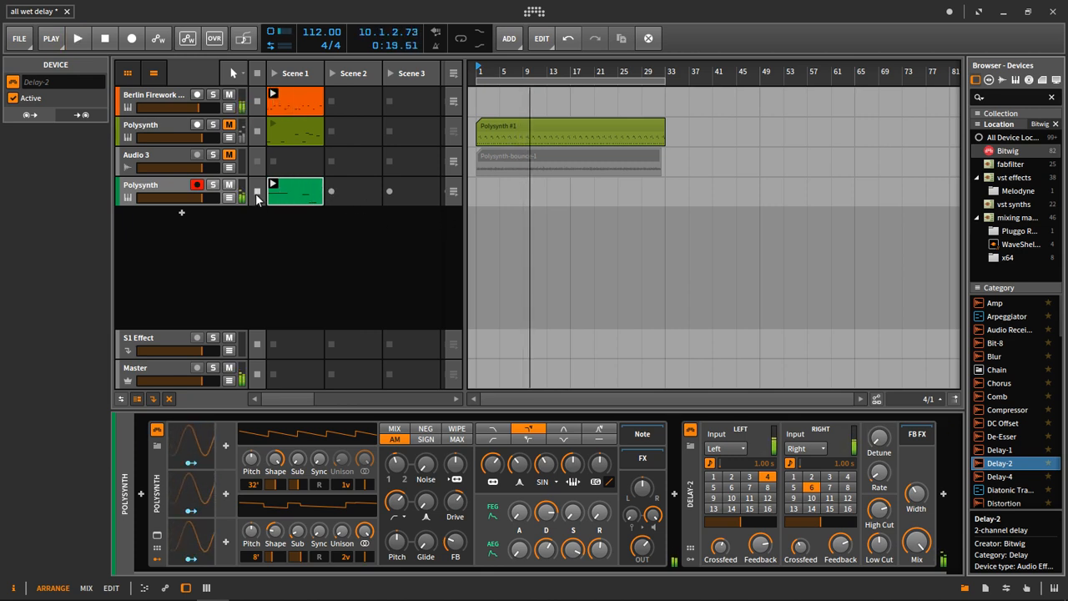
Copy the second Polysynth clip to bar 1 of the arrangement, extend it to 32 bars, and return its track to arranger playback.
drag(305, 192, 479, 183)
drag(723, 206, 660, 200)
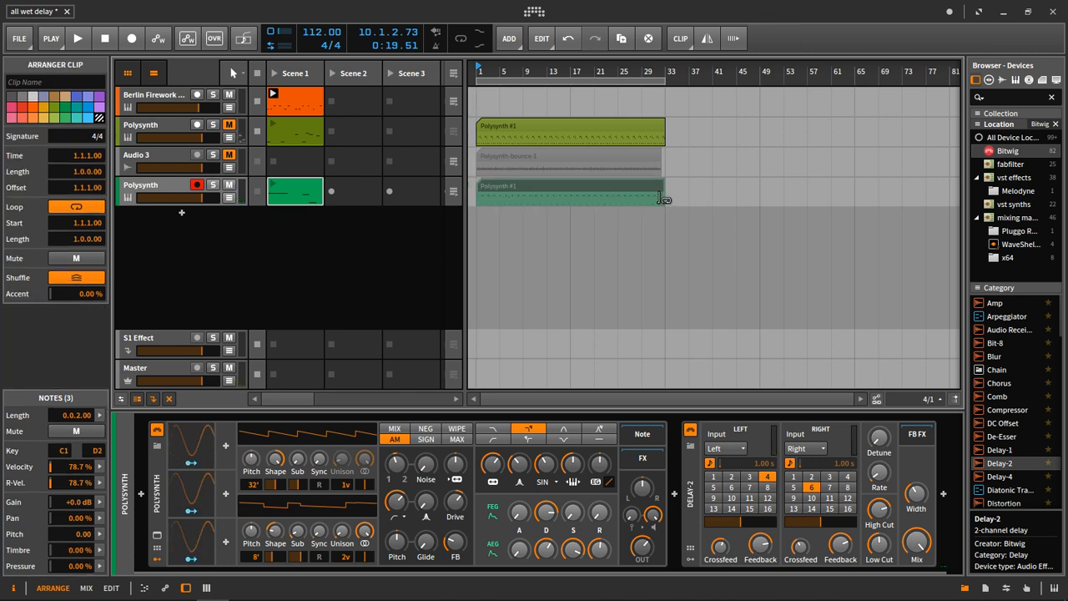
click(453, 192)
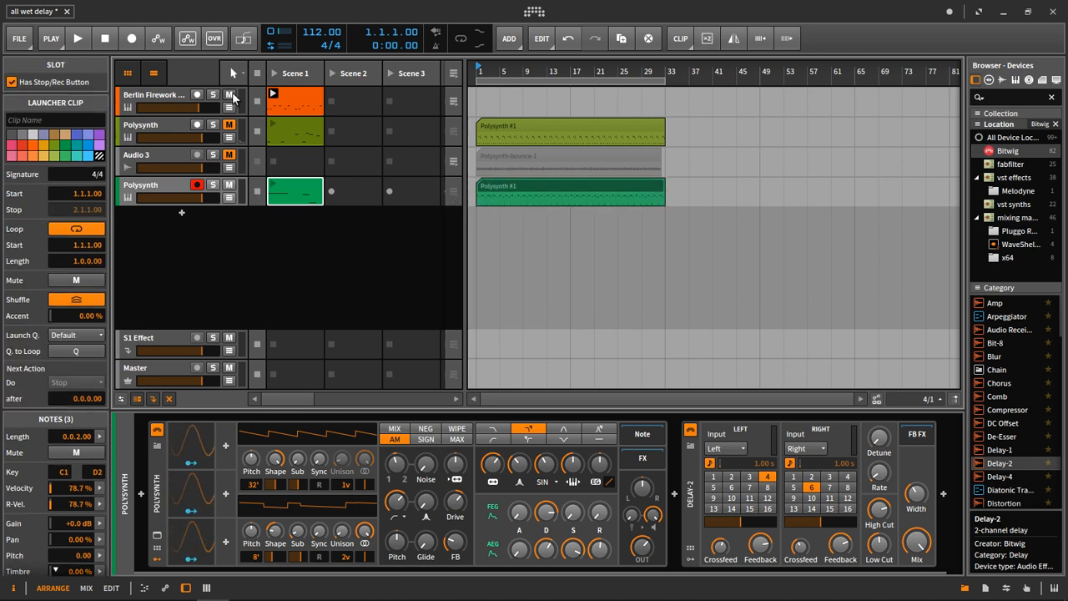
Mute the Berlin Firework track and bounce the second Polysynth's 32-bar arranger clip to audio, Post-Fader at 24-bit.
click(272, 97)
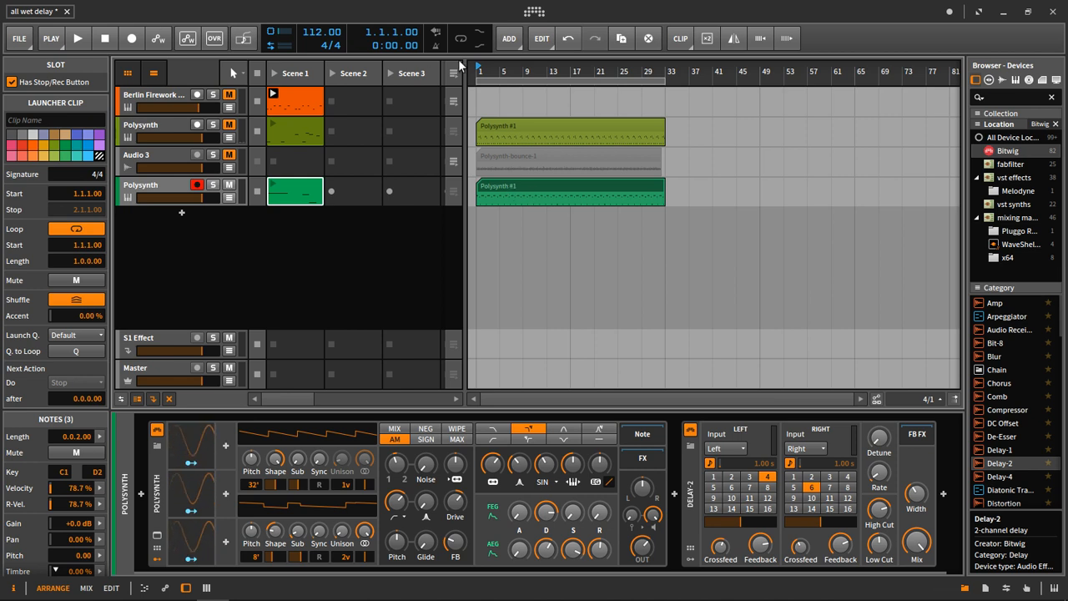
click(513, 185)
right_click(512, 186)
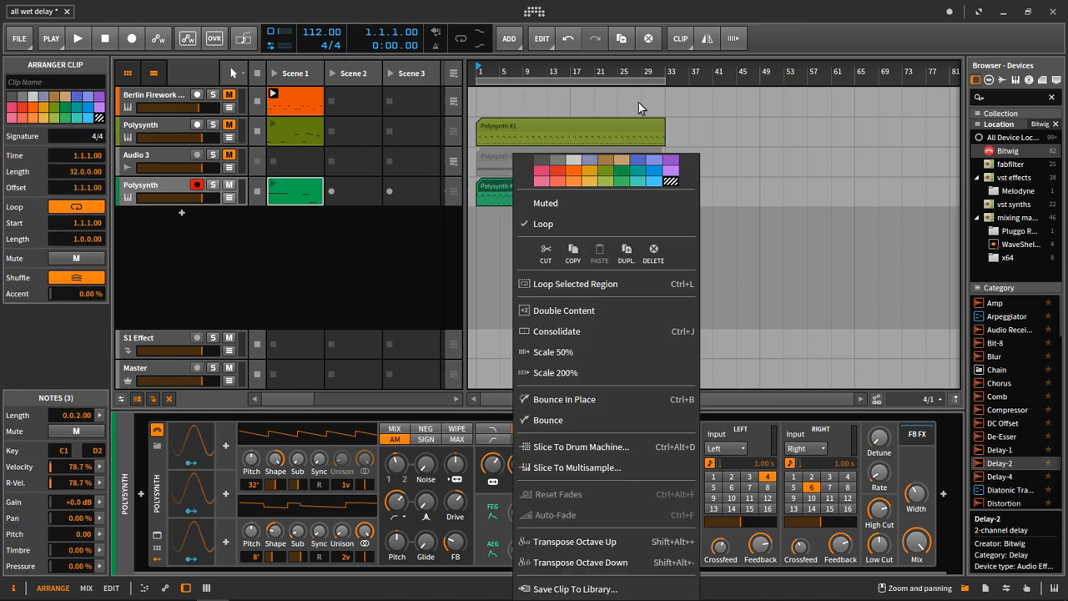
click(558, 423)
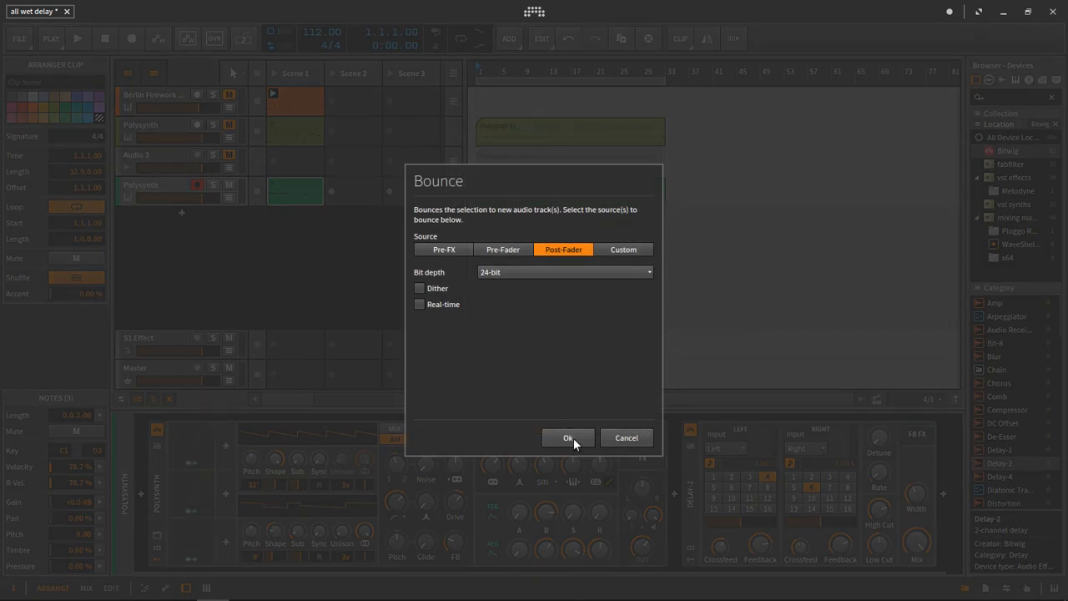
click(568, 437)
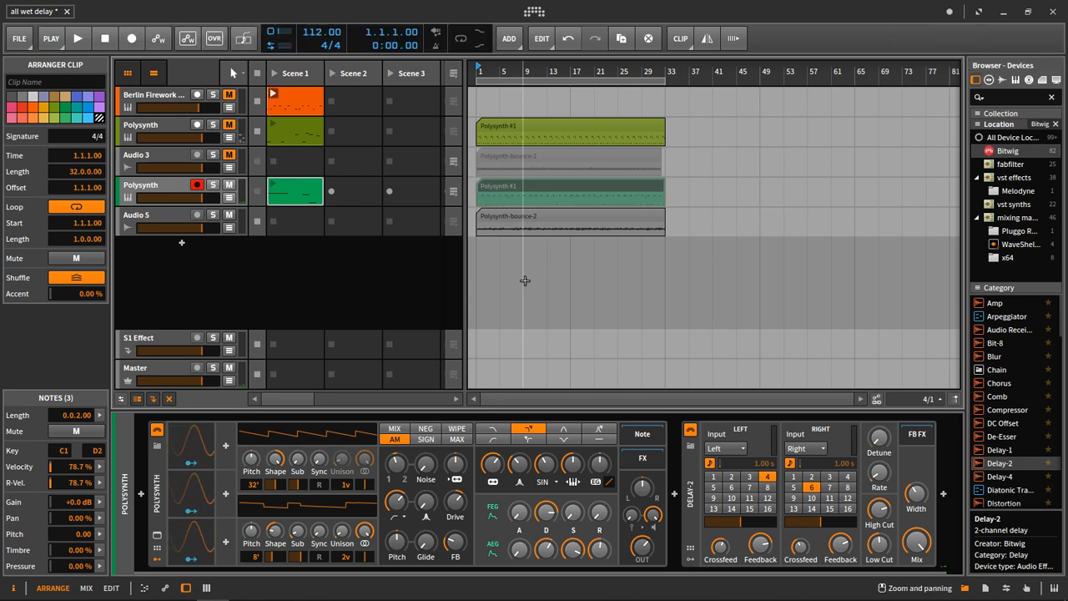
Unmute the Berlin Firework track, trim one beat off the start of Polysynth-bounce-2, and audition the clip moved to 1.1.1.00.
scroll(489, 250, up, 5)
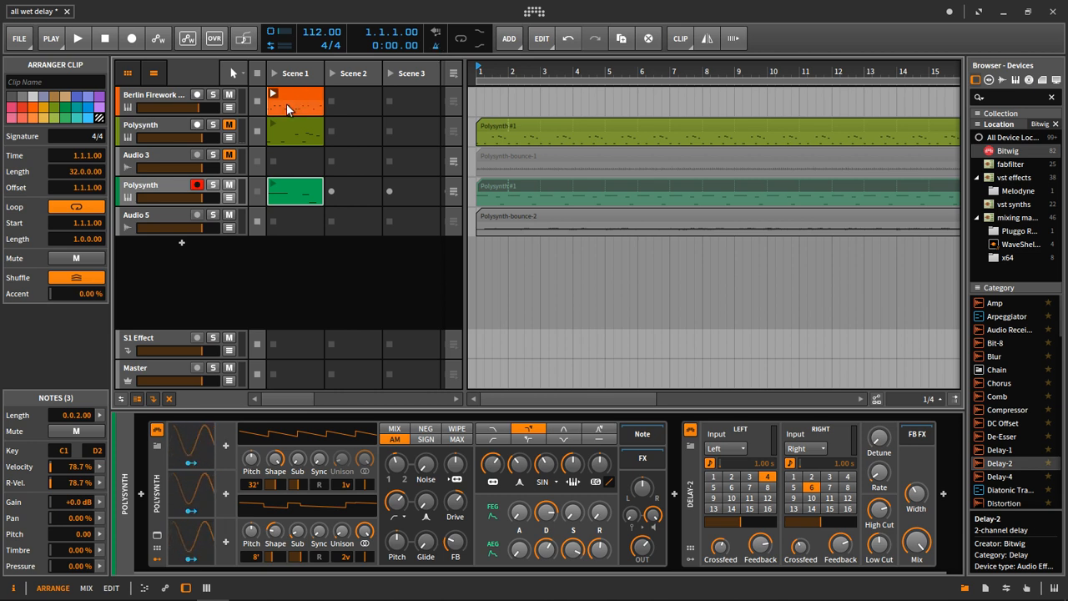
key(space)
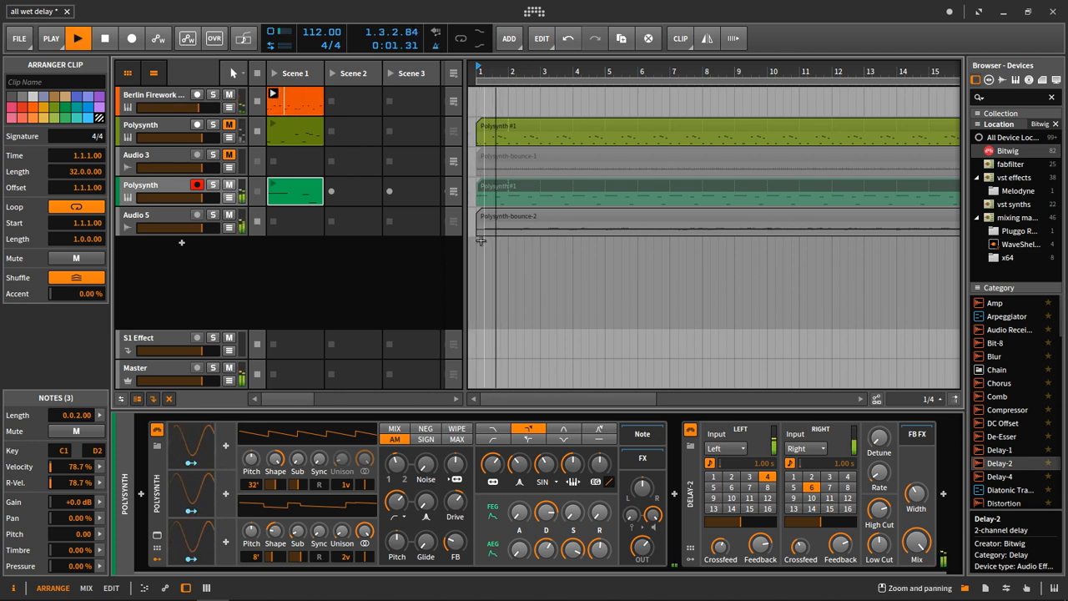
scroll(479, 250, up, 4)
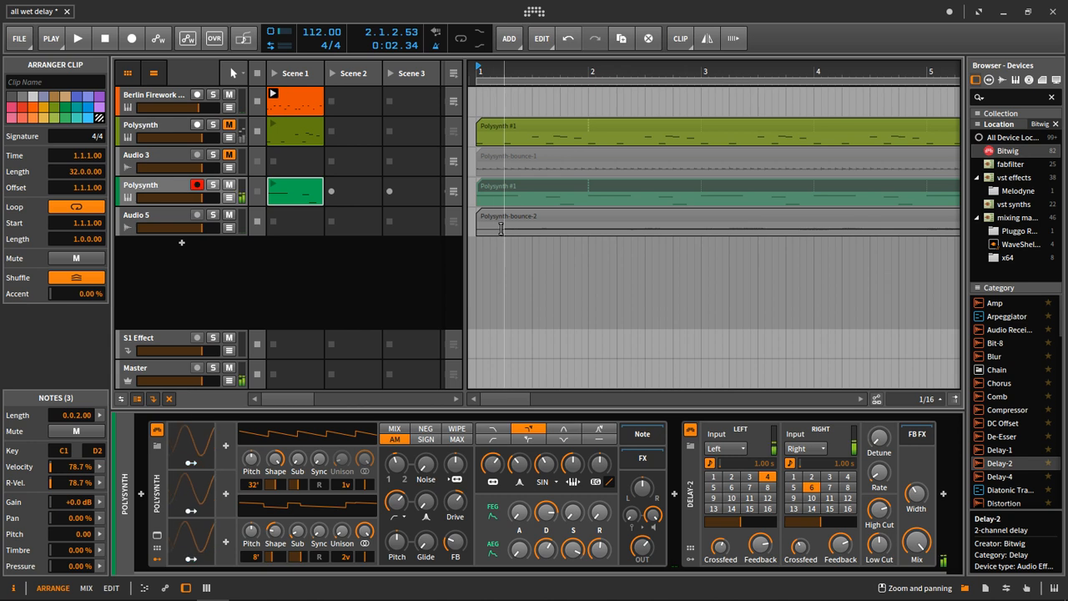
drag(477, 216, 529, 219)
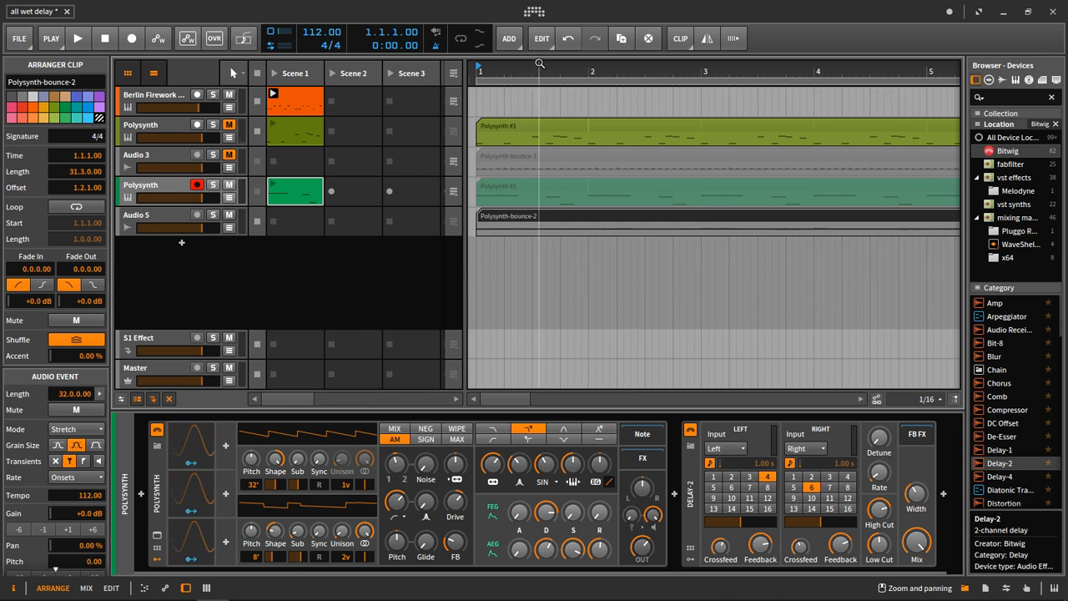
drag(532, 69, 510, 88)
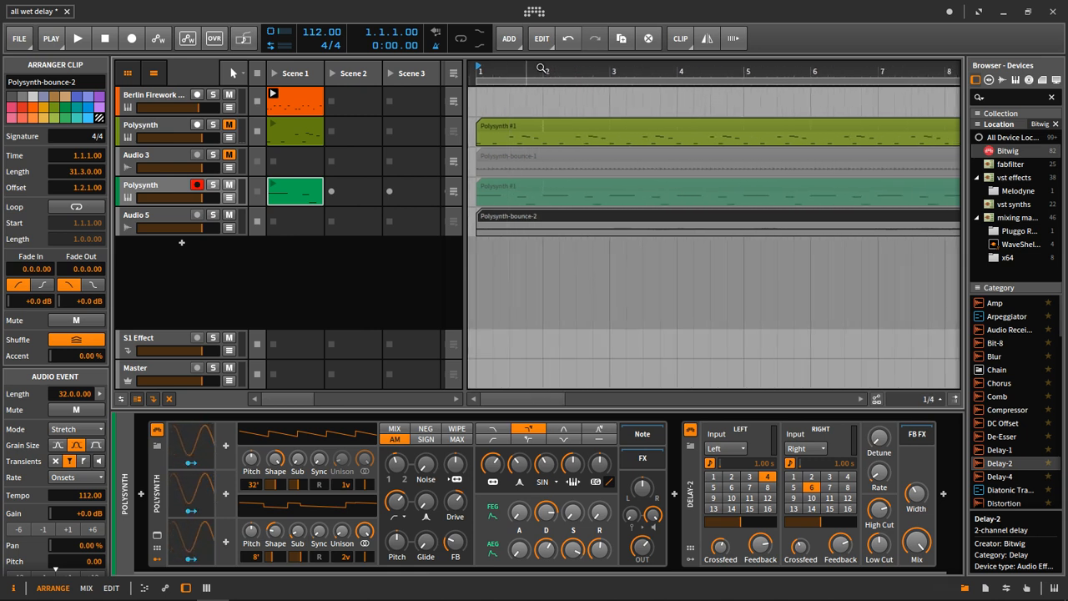
key(space)
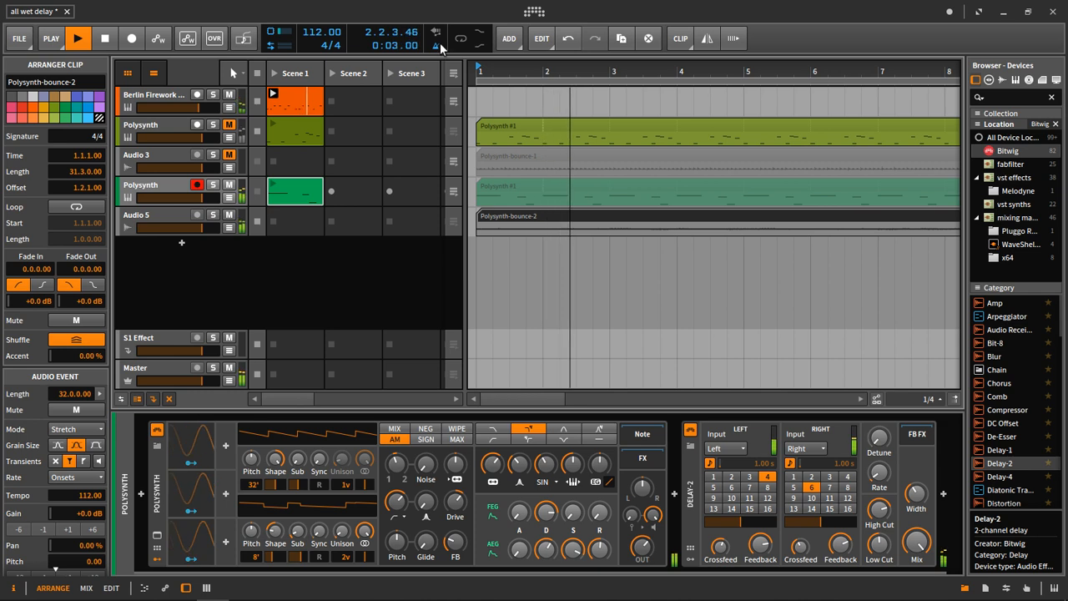
Stop playback and copy the Berlin Firework launcher clip to bar 2 of its track in the arrangement.
key(space)
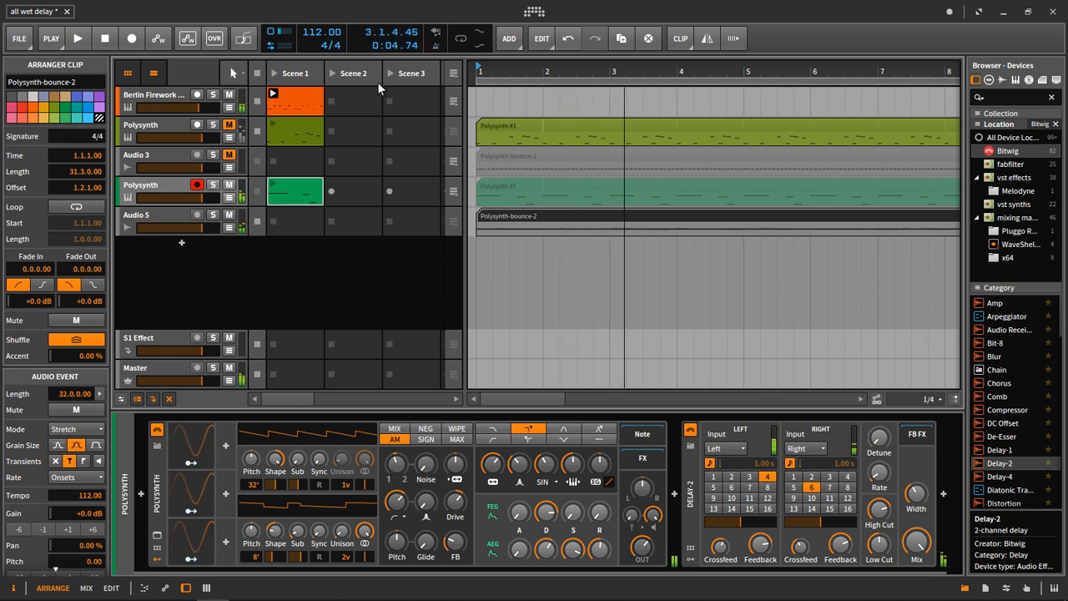
drag(273, 109, 553, 51)
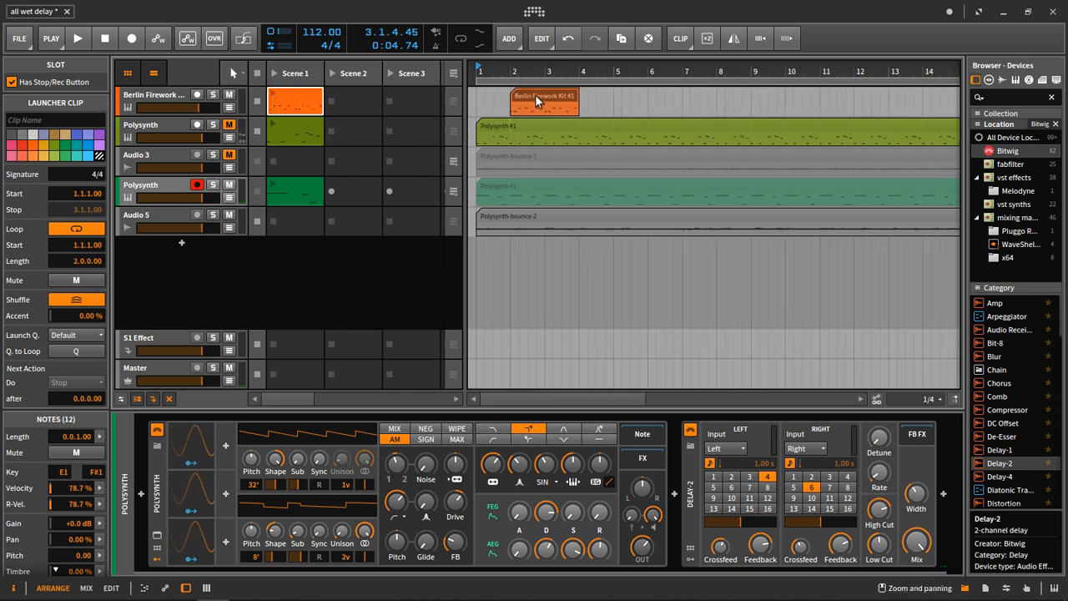
click(535, 94)
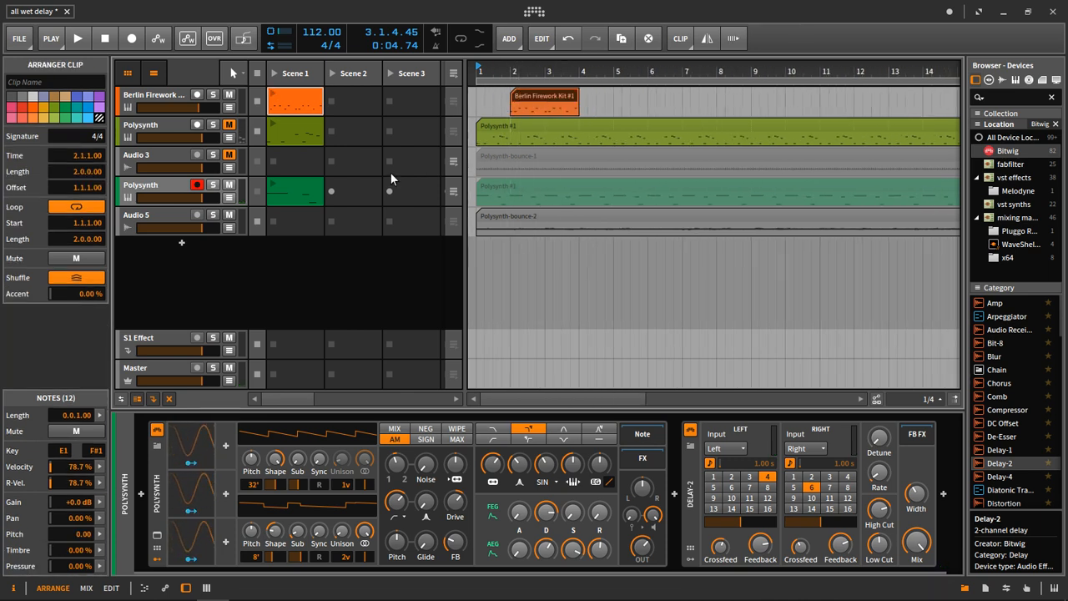
Bypass Delay-2 on the second Polysynth track, mute Audio 5, and play the dry riff from the arrangement.
click(166, 182)
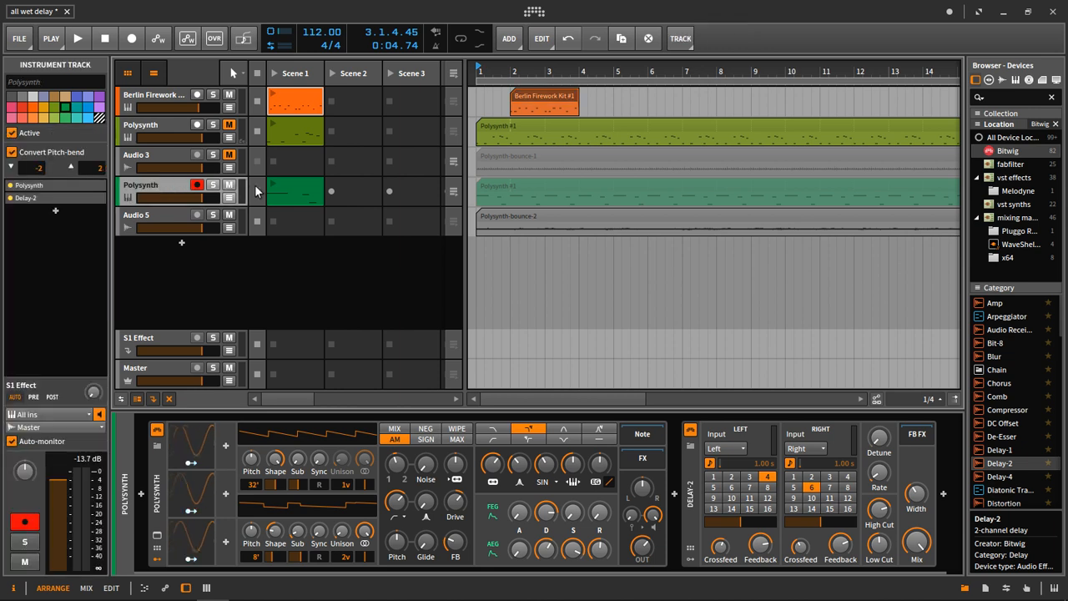
click(692, 431)
click(453, 191)
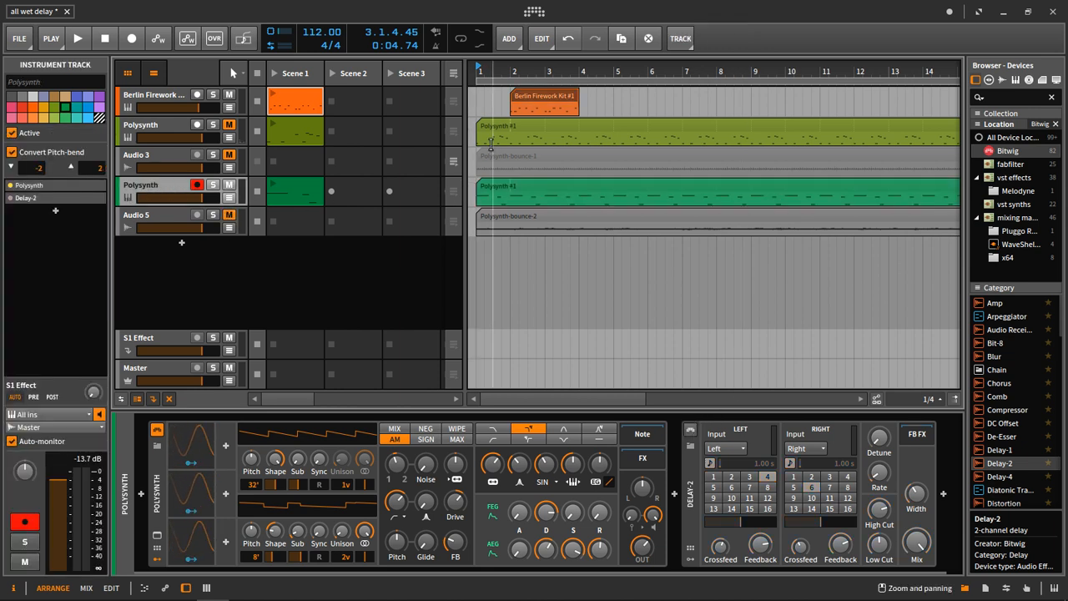
key(space)
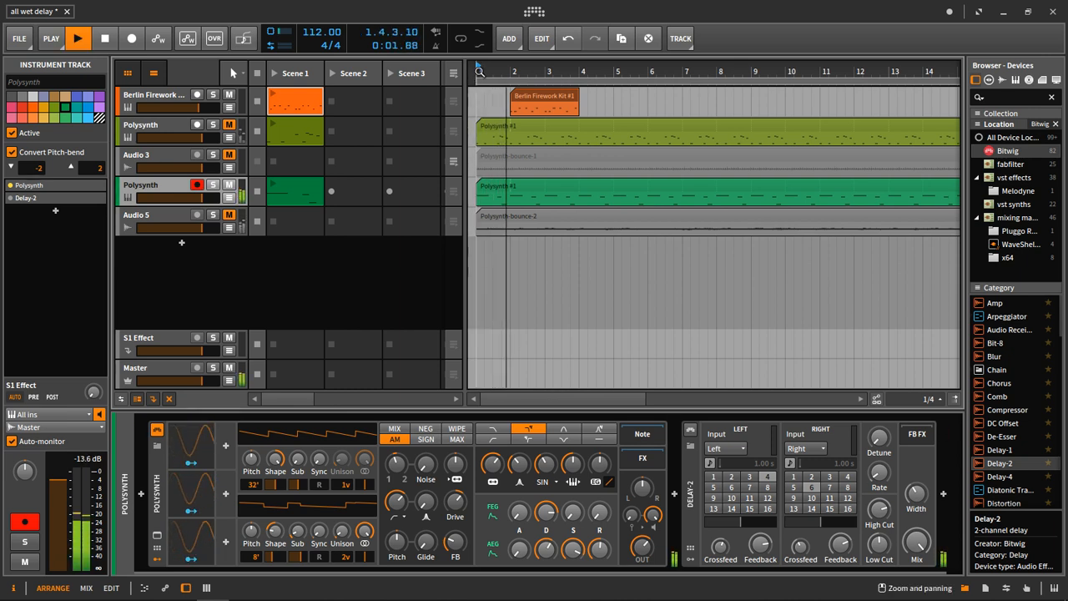
Switch from the muted second Polysynth track to the unmuted Audio 5 bounce, and extend the Berlin Firework clip to 4.2.0.00 while auditioning.
key(space)
click(258, 195)
click(229, 186)
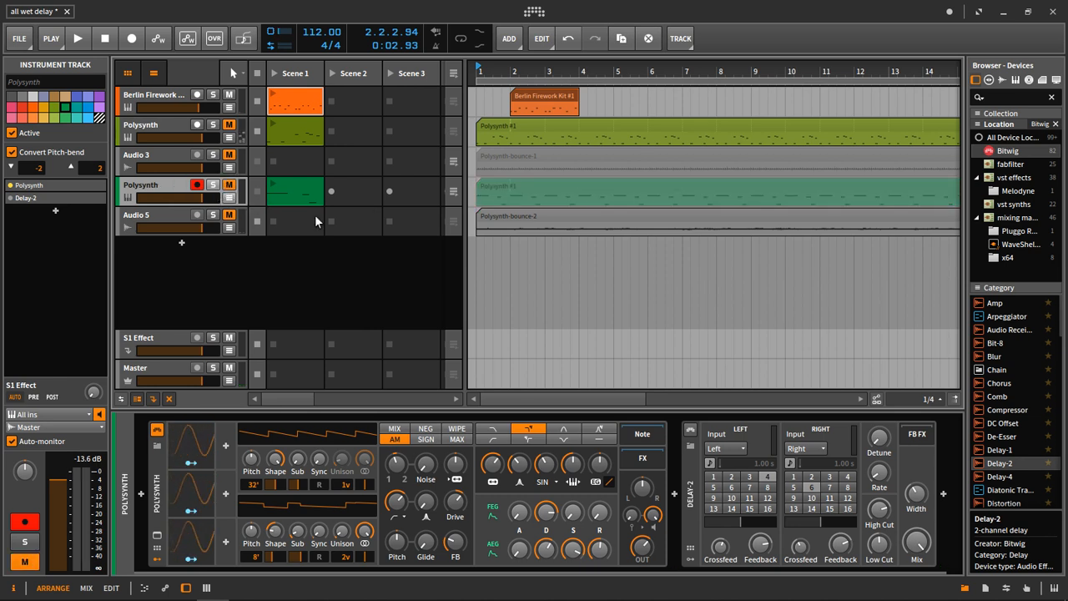
click(230, 216)
key(space)
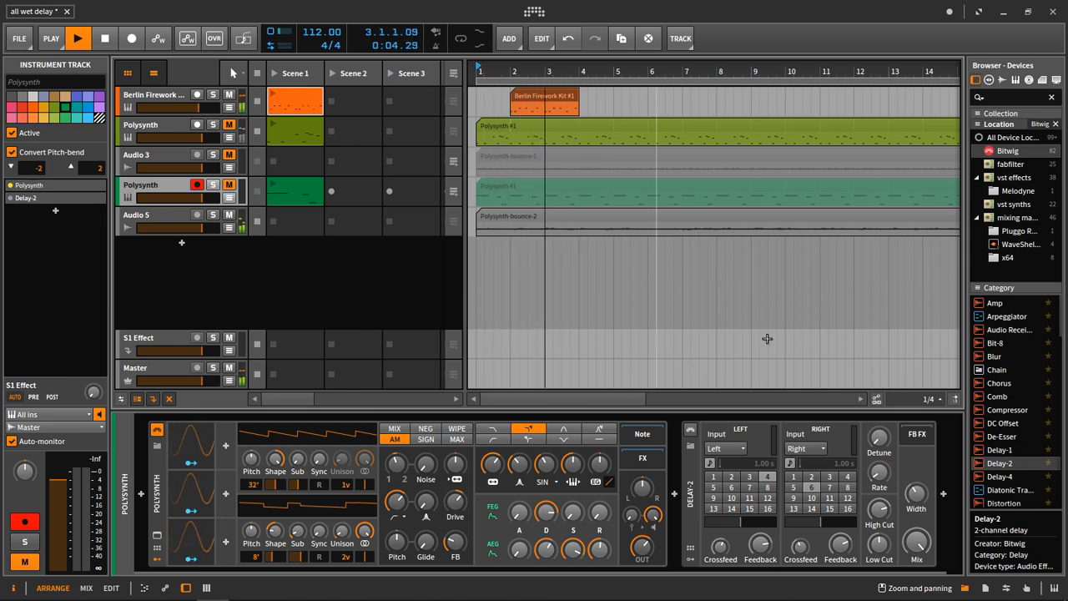
drag(579, 97, 665, 103)
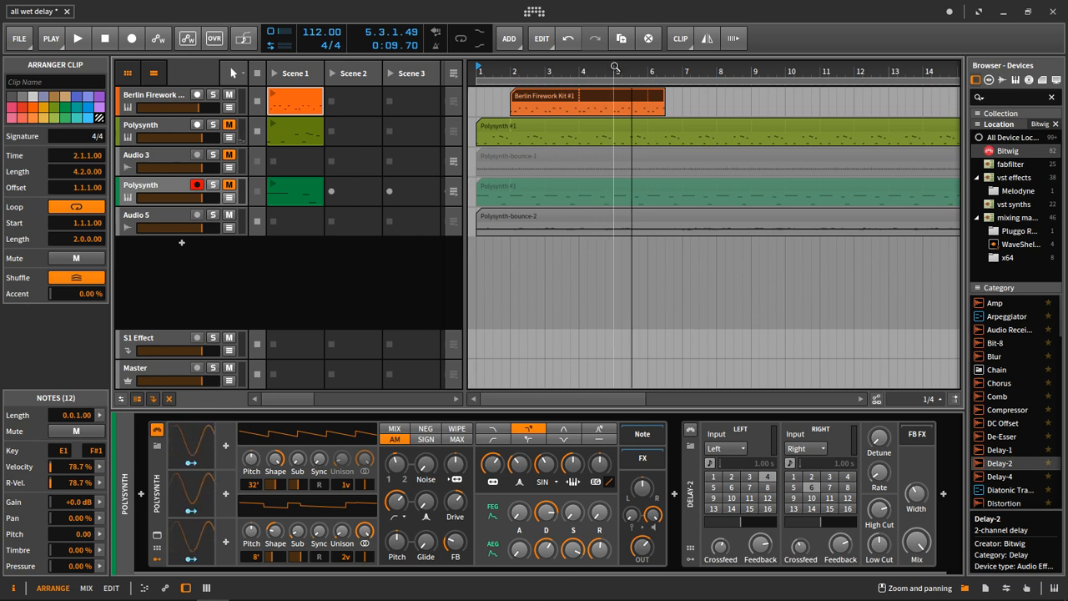
Delete the second Polysynth track, keeping only its bounced audio.
click(190, 191)
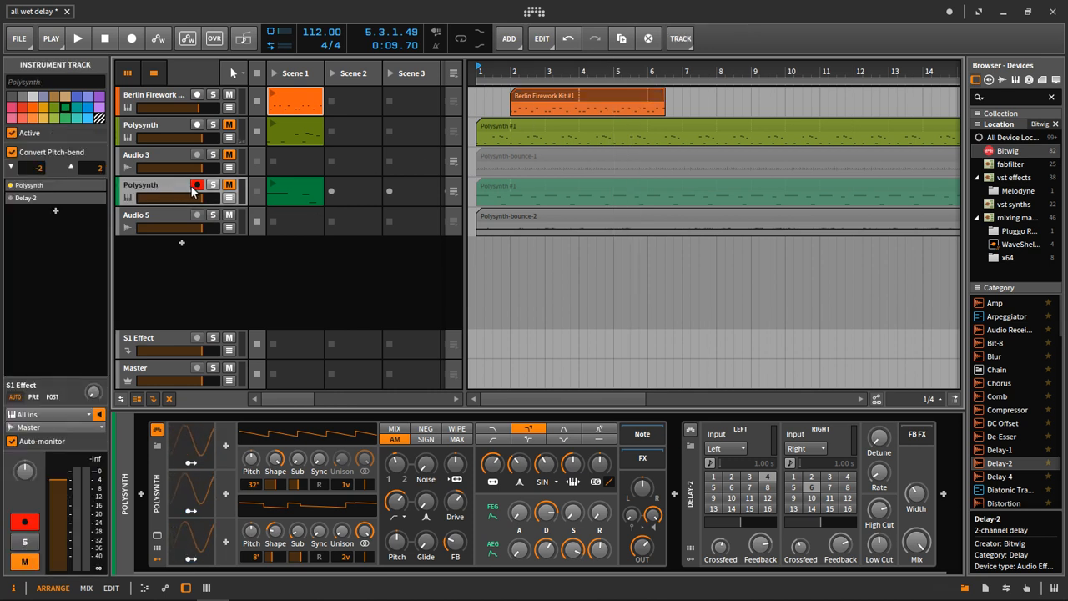
key(Delete)
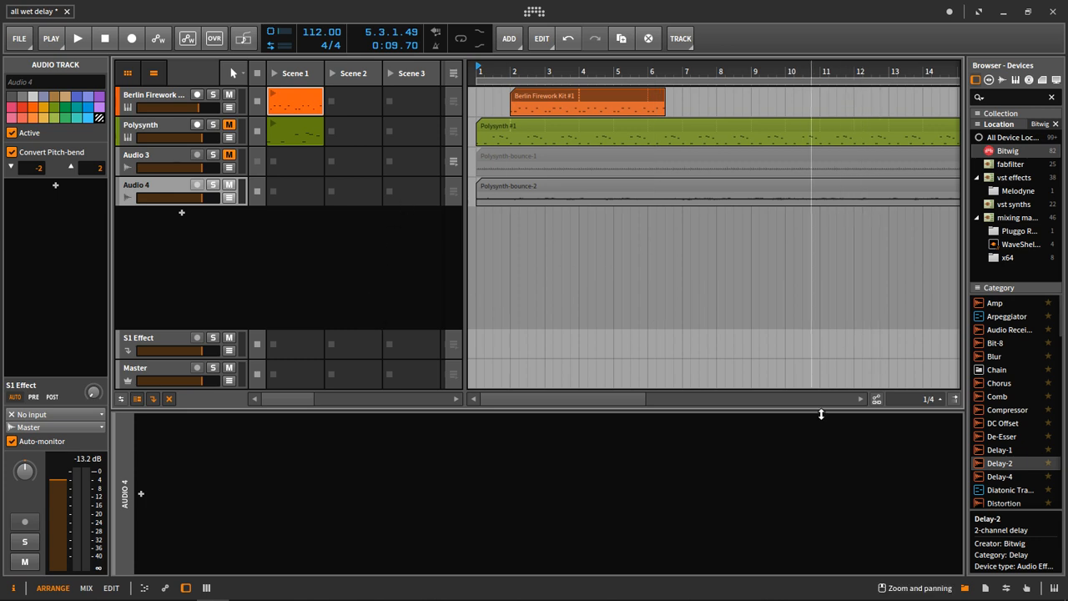
Add a Delay-4 to the Audio 4 track and try adjusting its feed matrix and overall Feed level.
right_click(1001, 477)
click(908, 467)
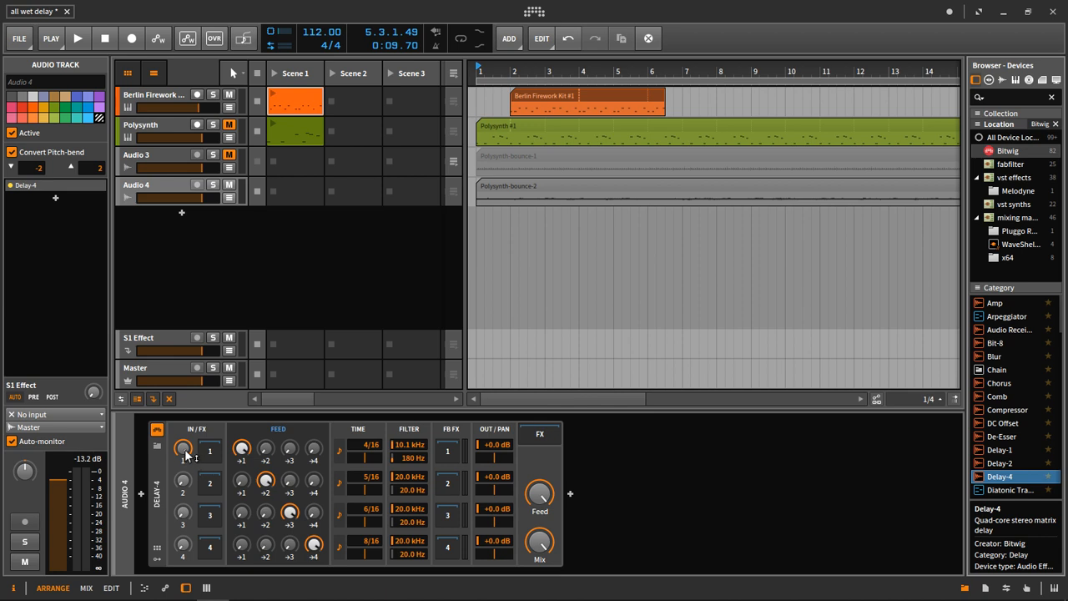
drag(242, 450, 242, 451)
click(266, 483)
click(290, 515)
click(313, 544)
drag(268, 486, 267, 498)
drag(244, 453, 244, 464)
drag(319, 545, 319, 554)
drag(544, 503, 543, 521)
Audition the bounce with Delay-4 on and bypassed, delete the device from Audio 4, and stop playback.
drag(480, 68, 480, 86)
key(space)
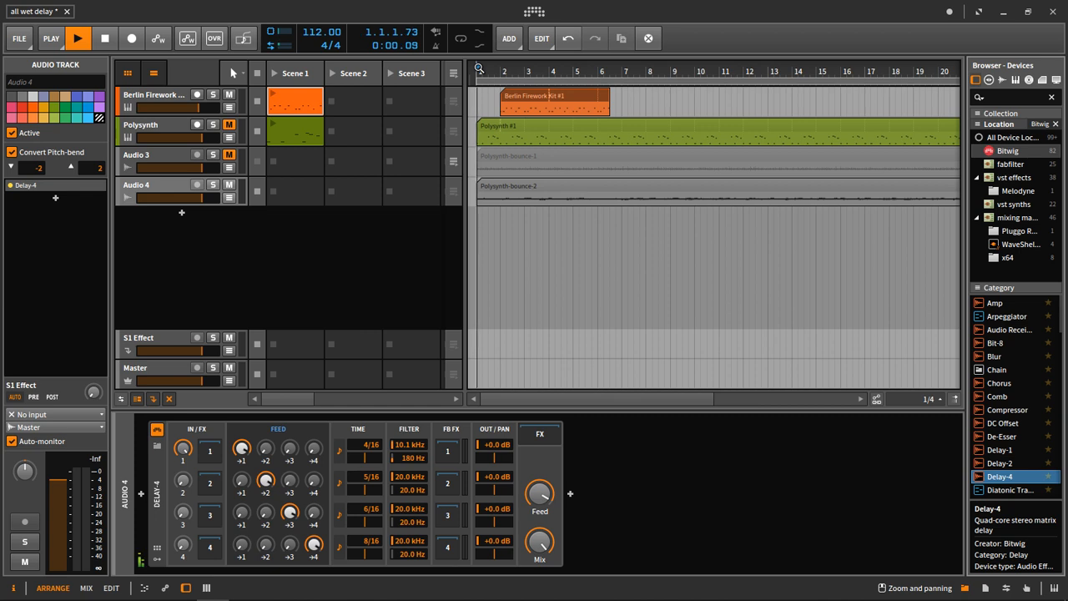
key(space)
click(159, 428)
key(space)
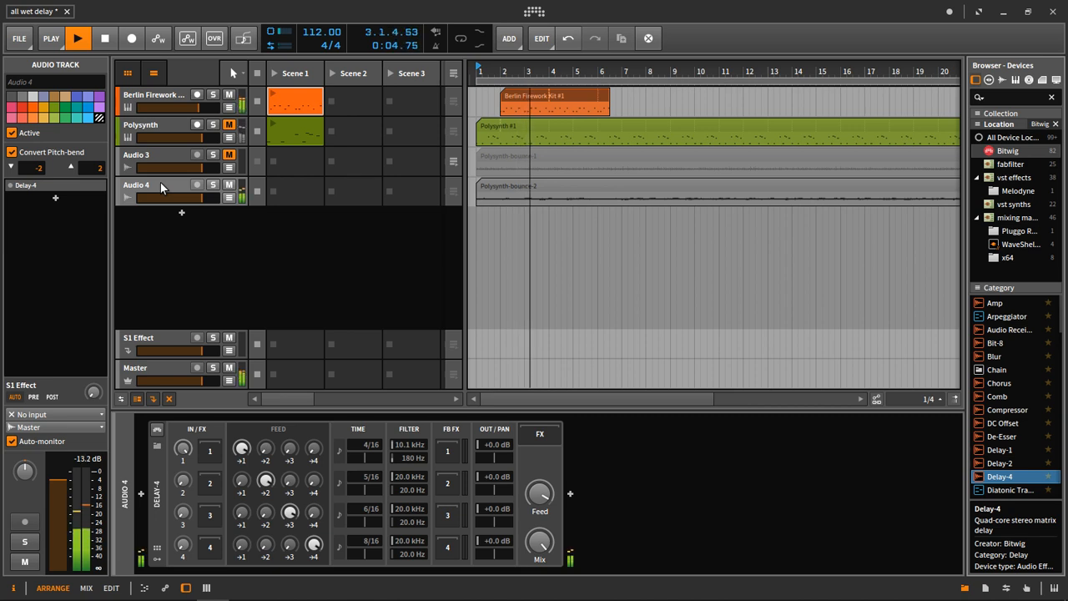
click(161, 483)
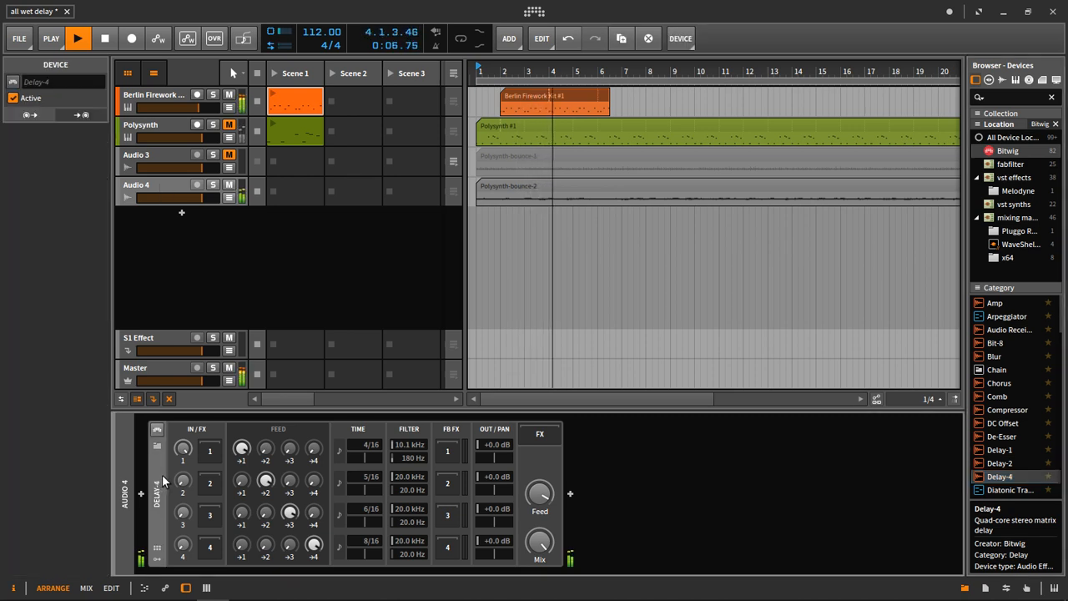
key(Delete)
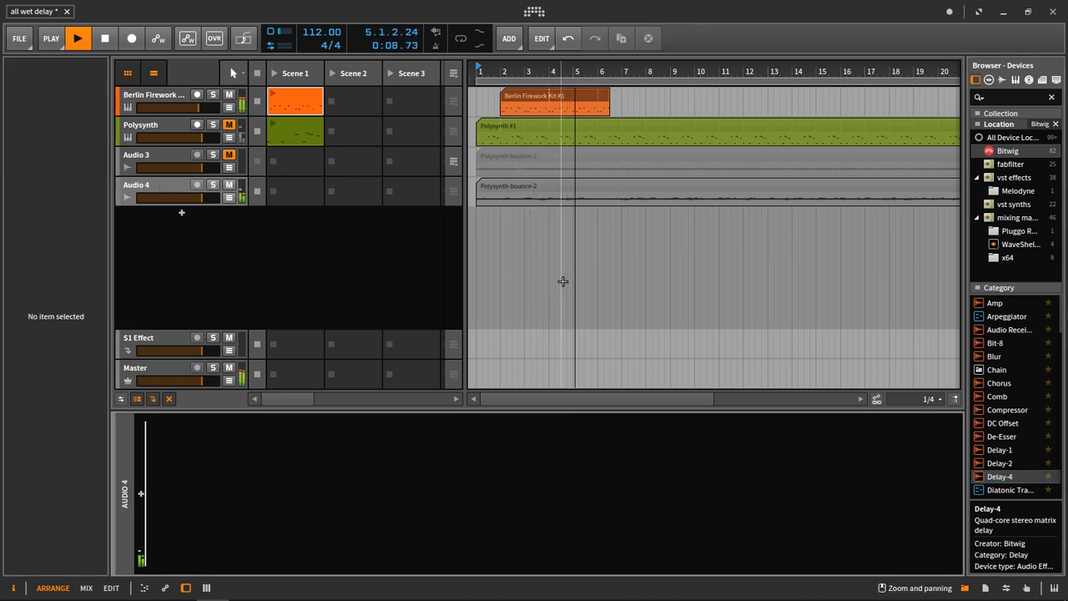
key(space)
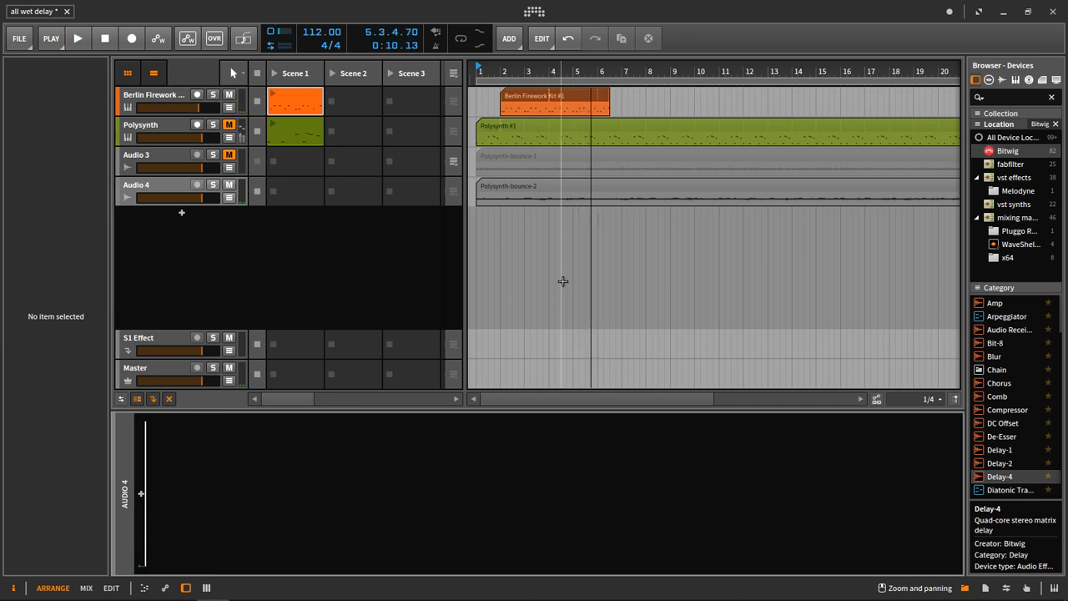